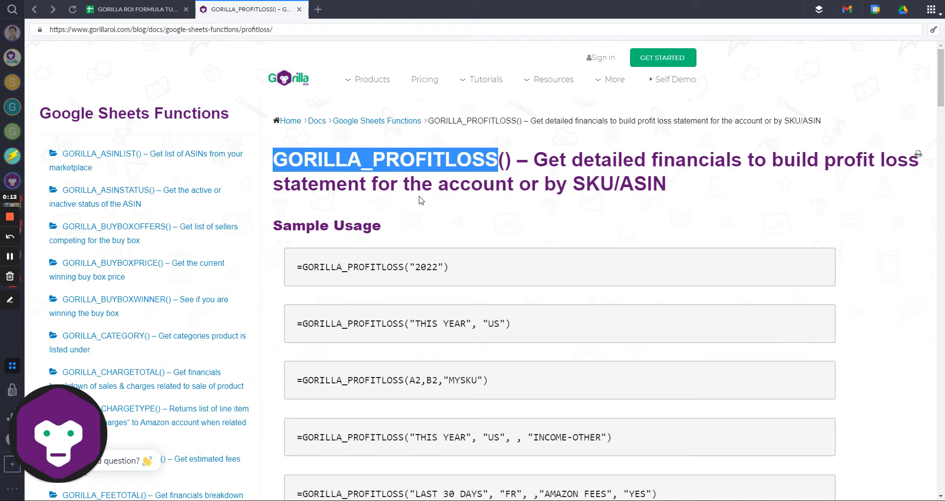
# Examine the sample usage and syntax description on the GORILLA_PROFITLOSS documentation page.
pyautogui.click(419, 191)
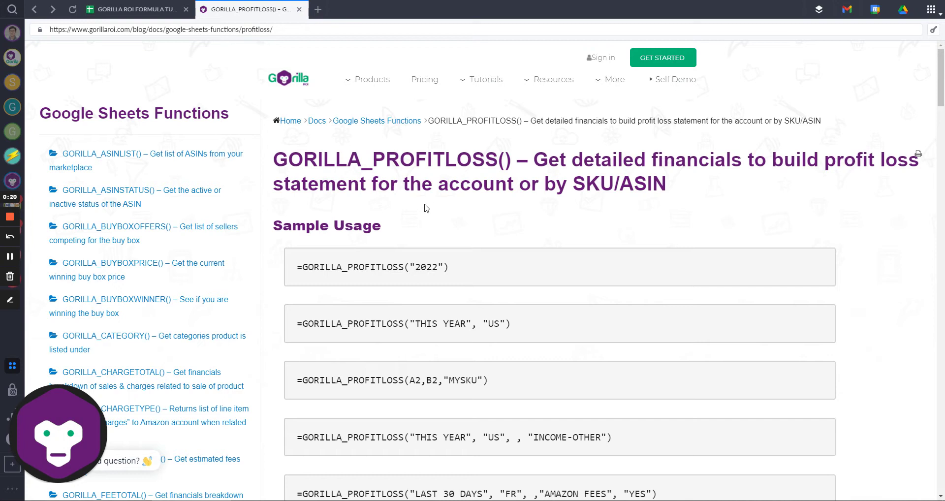
pyautogui.doubleClick(371, 163)
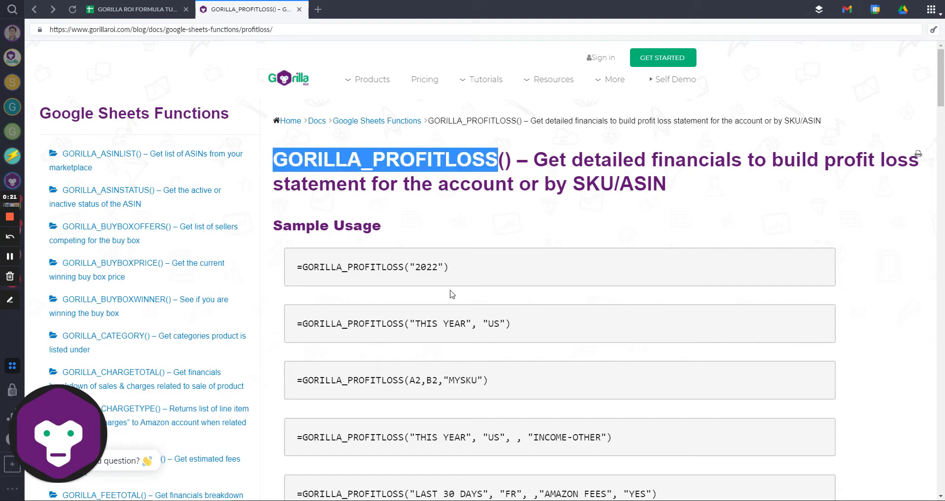
pyautogui.scroll(-4, 391, 229)
pyautogui.scroll(4, 391, 233)
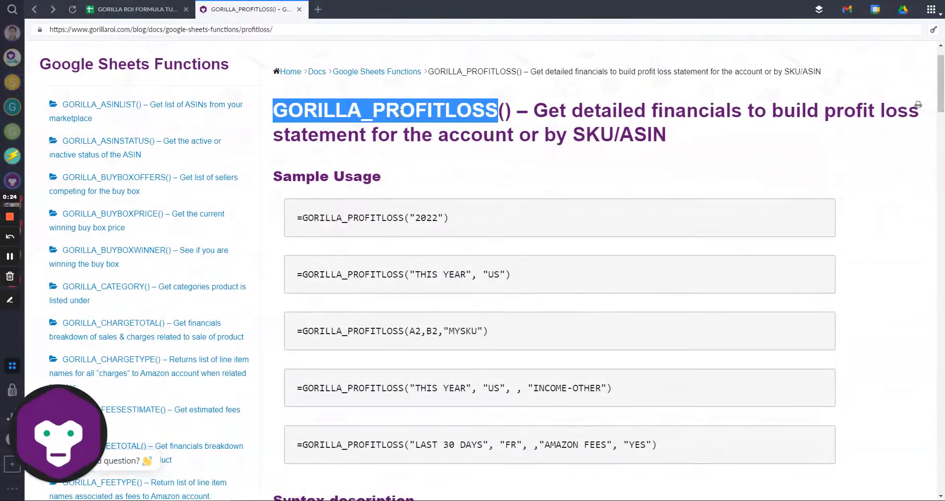
pyautogui.scroll(-6, 405, 197)
pyautogui.scroll(-4, 442, 206)
pyautogui.scroll(6, 506, 210)
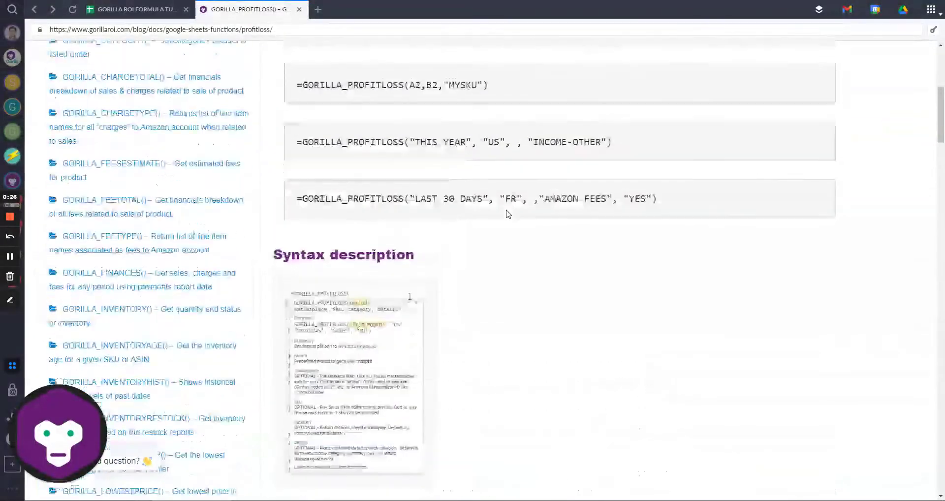
pyautogui.scroll(-3, 498, 227)
pyautogui.scroll(-9, 498, 232)
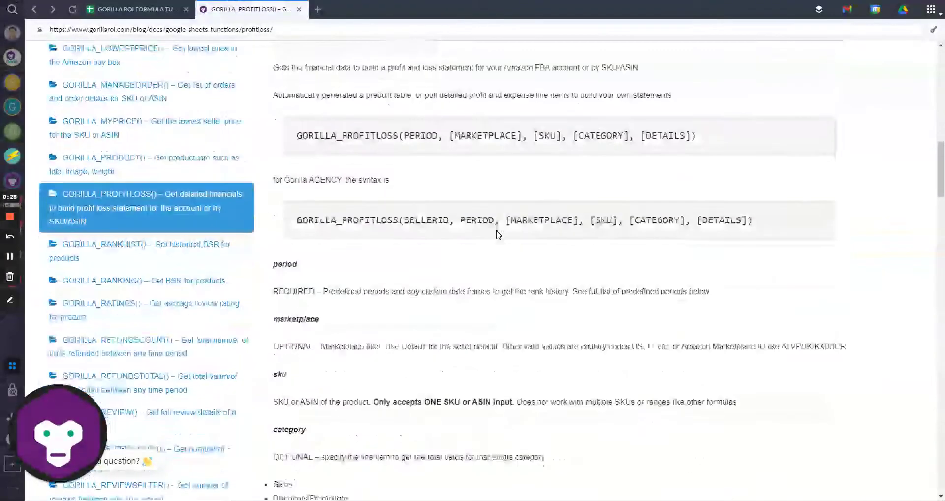
pyautogui.scroll(10, 425, 208)
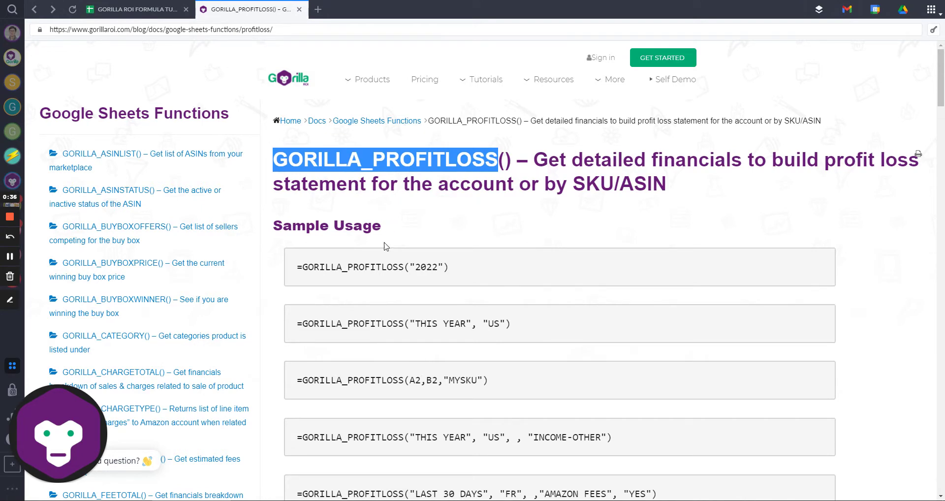
# Switch to the GORILLA ROI FORMULA TUTORIALS spreadsheet and review the Shipment charge line items on the FINANCES sheet.
pyautogui.click(161, 15)
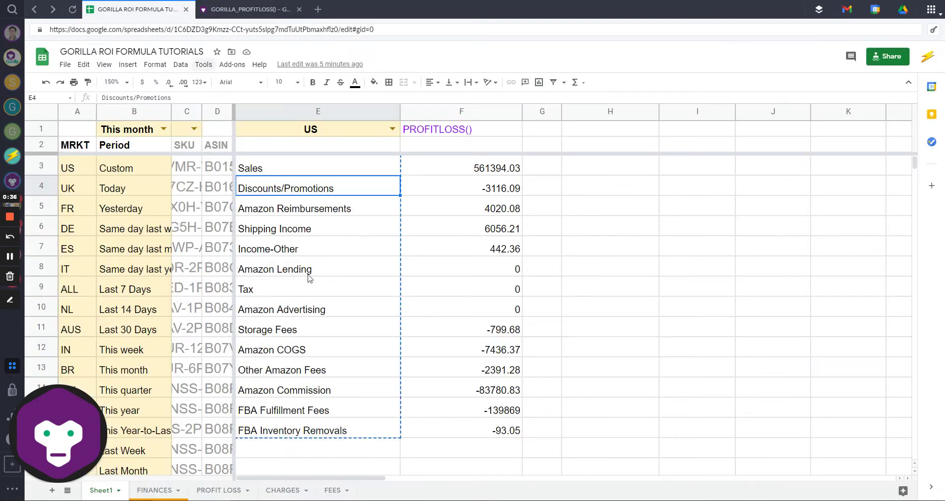
pyautogui.click(155, 490)
pyautogui.click(288, 237)
pyautogui.scroll(-2, 200, 256)
pyautogui.scroll(2, 173, 250)
pyautogui.click(138, 211)
pyautogui.click(149, 268)
pyautogui.click(161, 323)
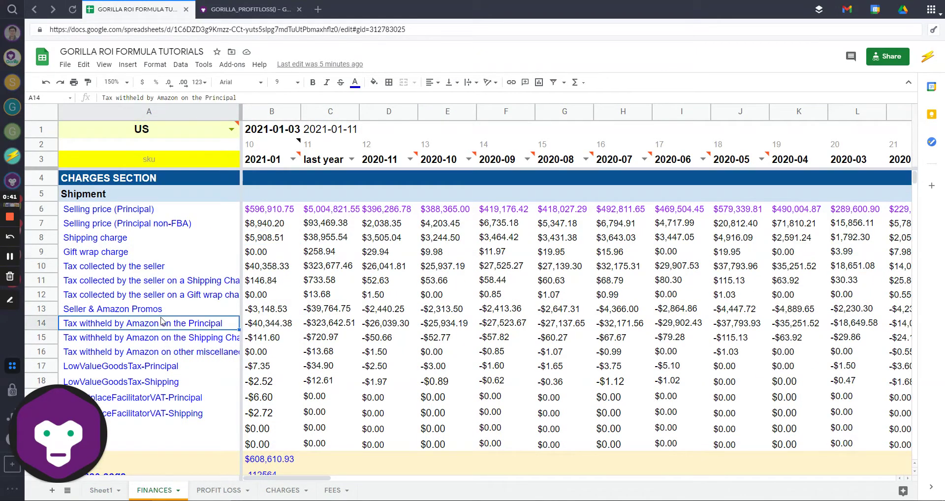
pyautogui.click(165, 278)
pyautogui.click(169, 323)
pyautogui.scroll(-5, 173, 345)
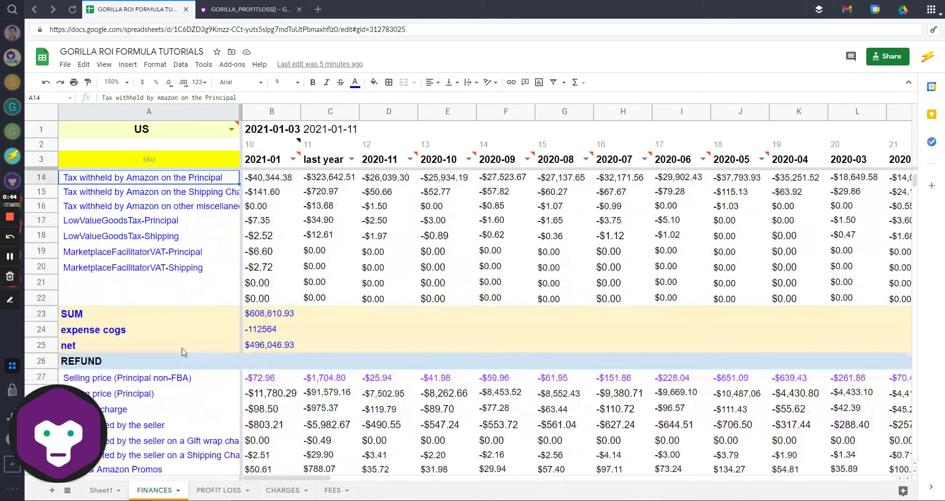
# Review the line items in the Refund and Chargeback sections of the FINANCES sheet.
pyautogui.click(153, 322)
pyautogui.scroll(-3, 165, 347)
pyautogui.scroll(2, 165, 347)
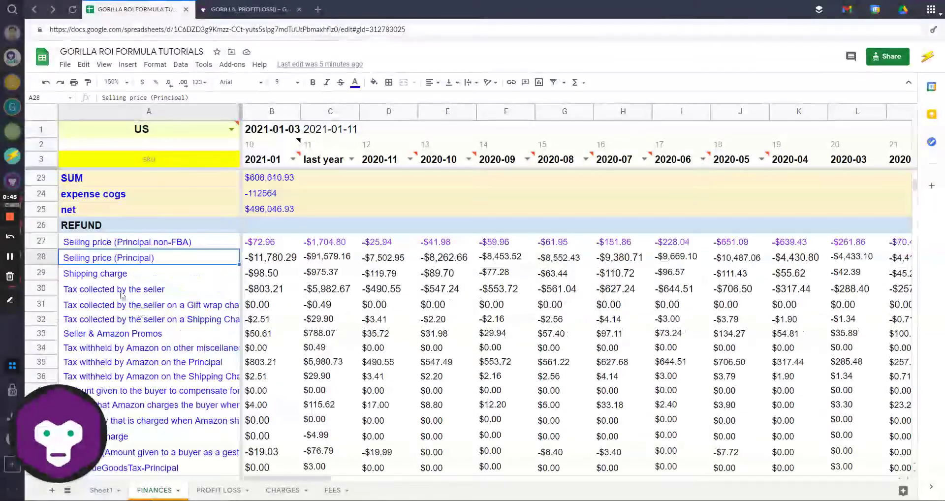
pyautogui.scroll(-3, 156, 302)
pyautogui.scroll(-4, 155, 302)
pyautogui.click(162, 310)
pyautogui.scroll(-4, 202, 329)
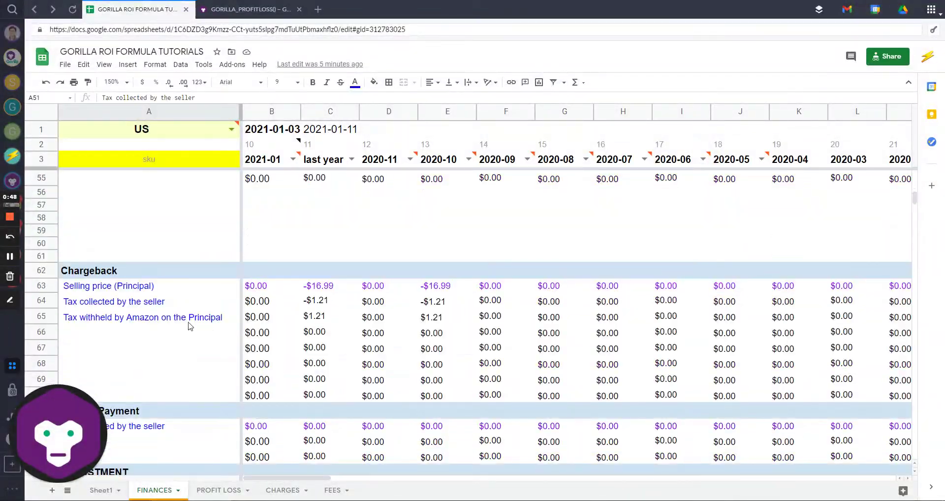
pyautogui.click(158, 315)
pyautogui.scroll(15, 224, 333)
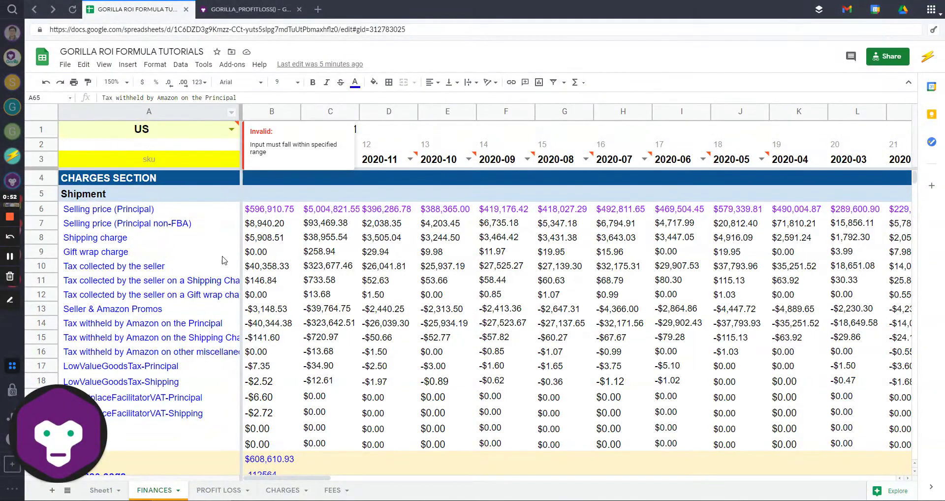
# Return to the GORILLA_PROFITLOSS documentation and look over the function list and the formula syntax with its parameters.
pyautogui.click(231, 14)
pyautogui.scroll(-7, 210, 284)
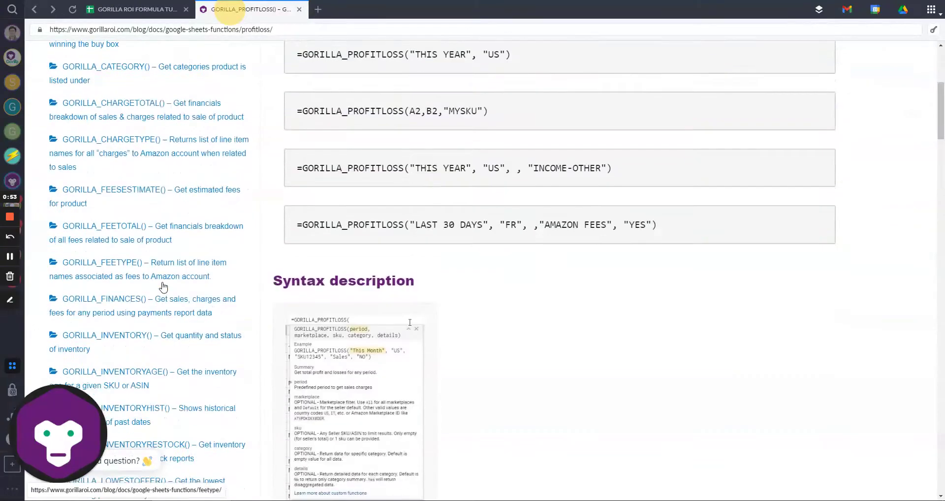
pyautogui.scroll(1, 173, 294)
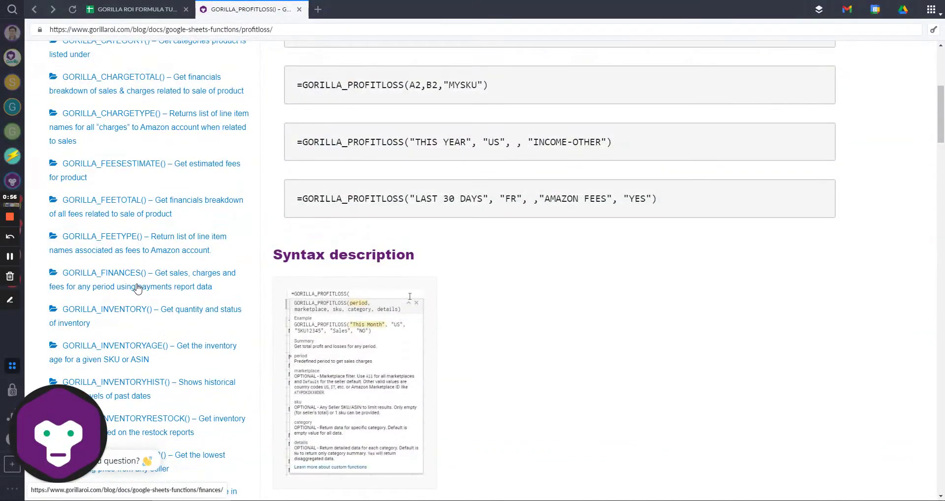
pyautogui.scroll(1, 442, 288)
pyautogui.scroll(5, 433, 251)
pyautogui.click(411, 178)
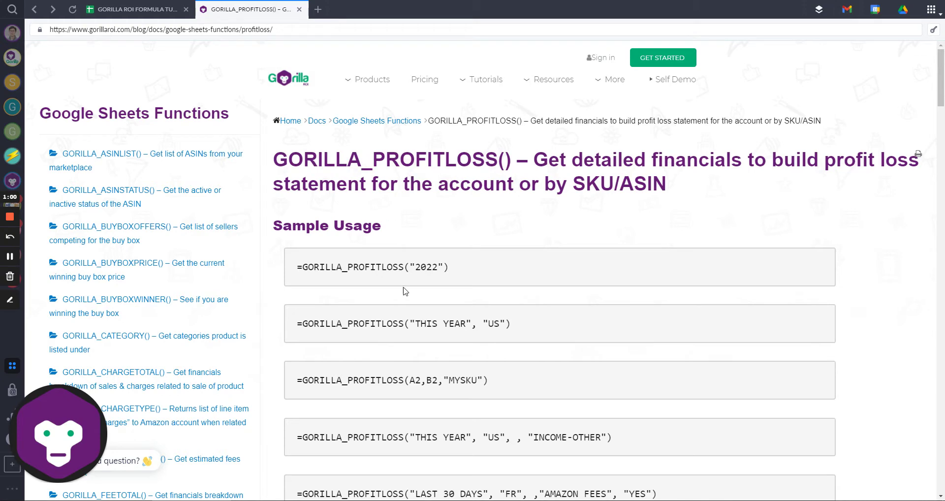
pyautogui.scroll(-2, 405, 291)
pyautogui.scroll(-9, 428, 295)
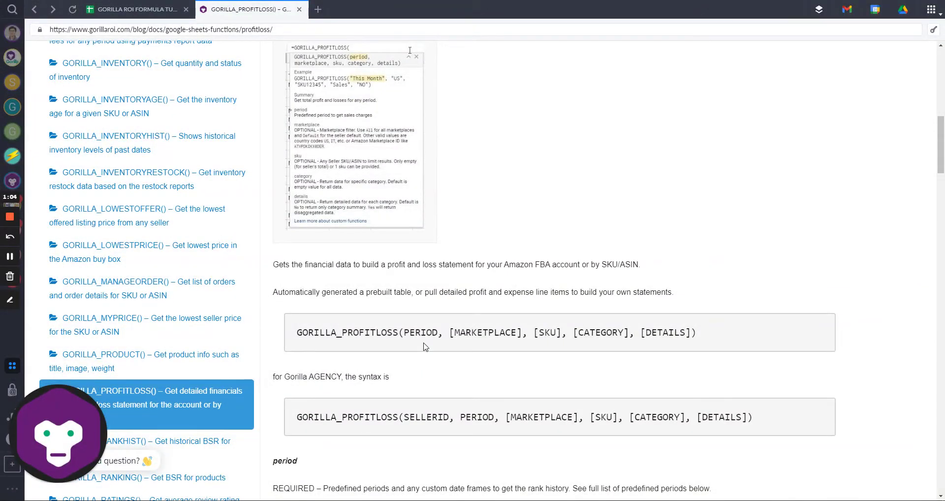
# On Sheet1 of the spreadsheet, inspect the period and marketplace arguments of the formula in E3 and its output range E3:F16.
pyautogui.click(136, 9)
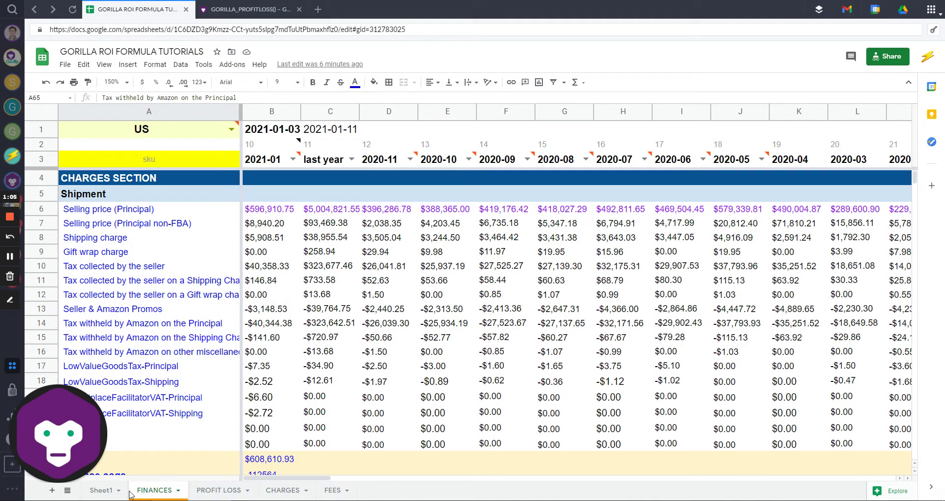
pyautogui.click(101, 490)
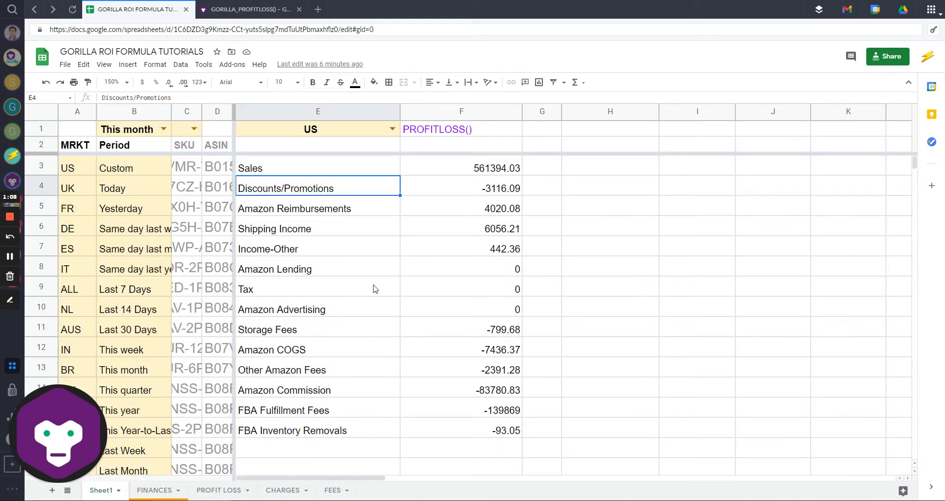
pyautogui.press('Up')
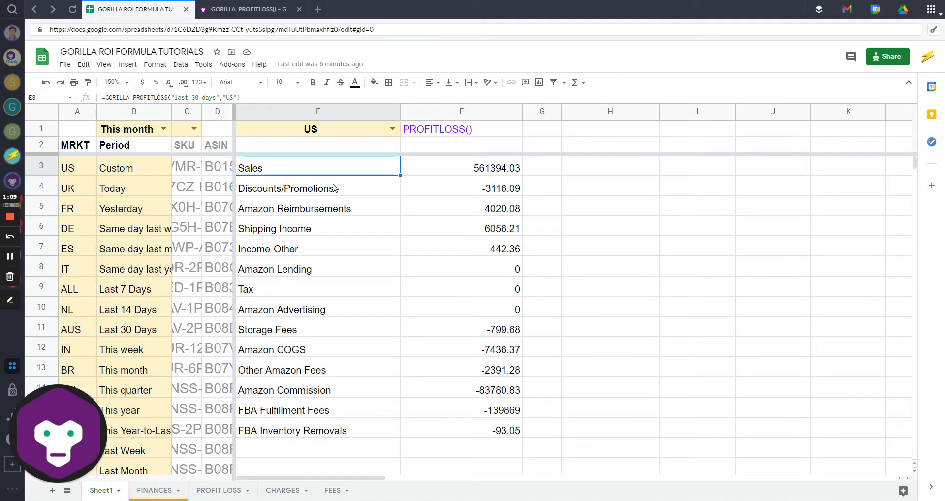
pyautogui.press('Return')
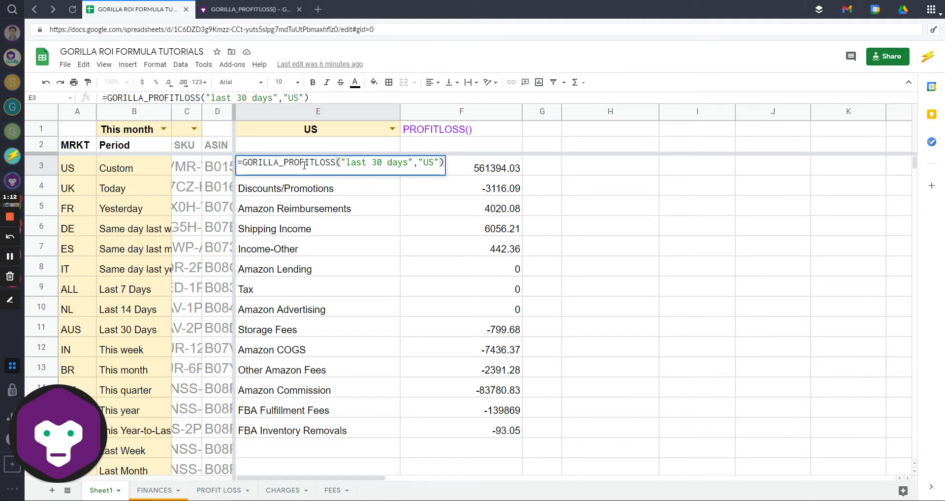
pyautogui.moveTo(347, 162); pyautogui.dragTo(408, 162)
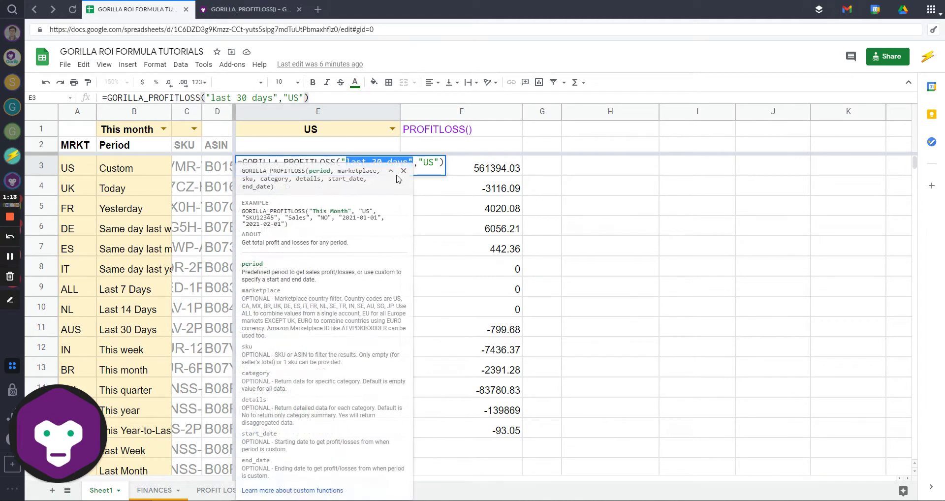
pyautogui.click(427, 162)
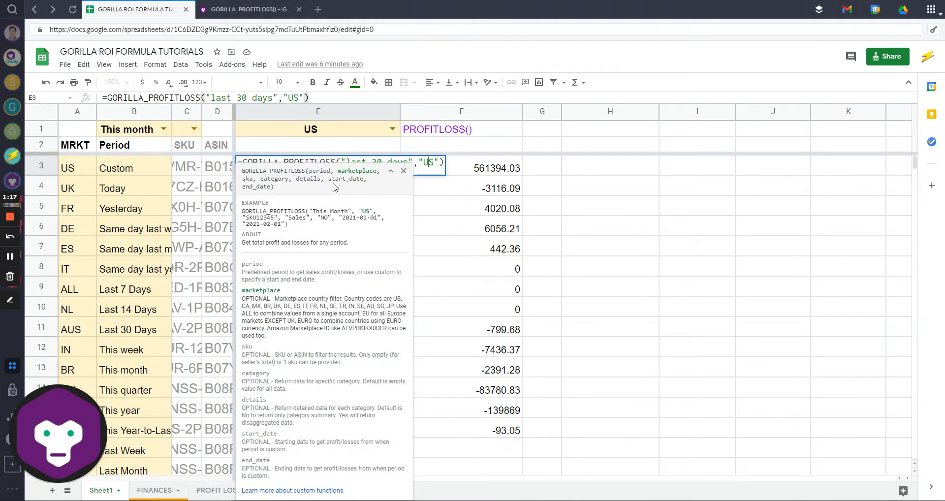
pyautogui.press('Escape')
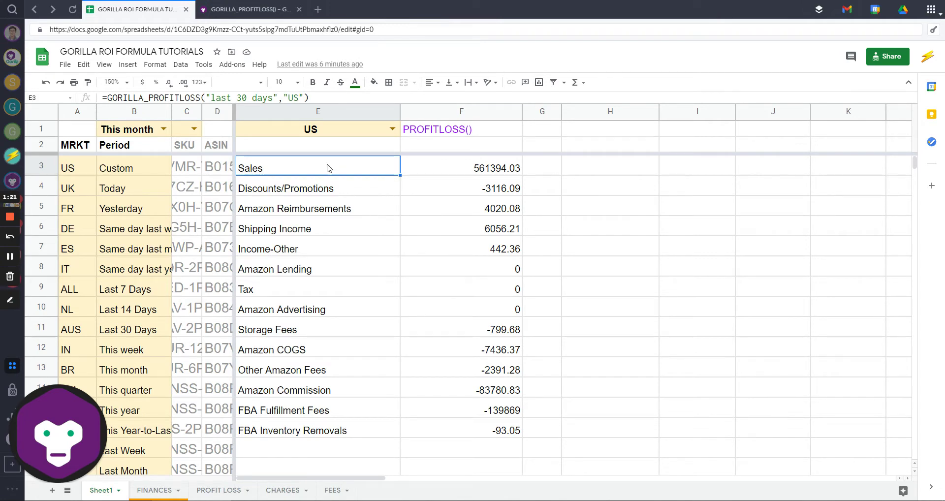
pyautogui.moveTo(326, 168); pyautogui.dragTo(407, 432)
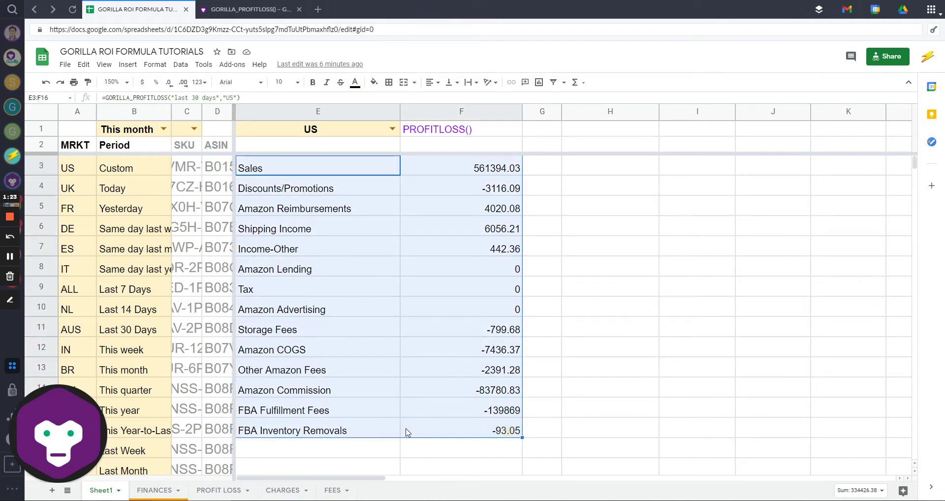
pyautogui.click(367, 431)
# Look through the FINANCES sheet from the Shipment charges down to the OTHER fees section for comparison.
pyautogui.click(147, 496)
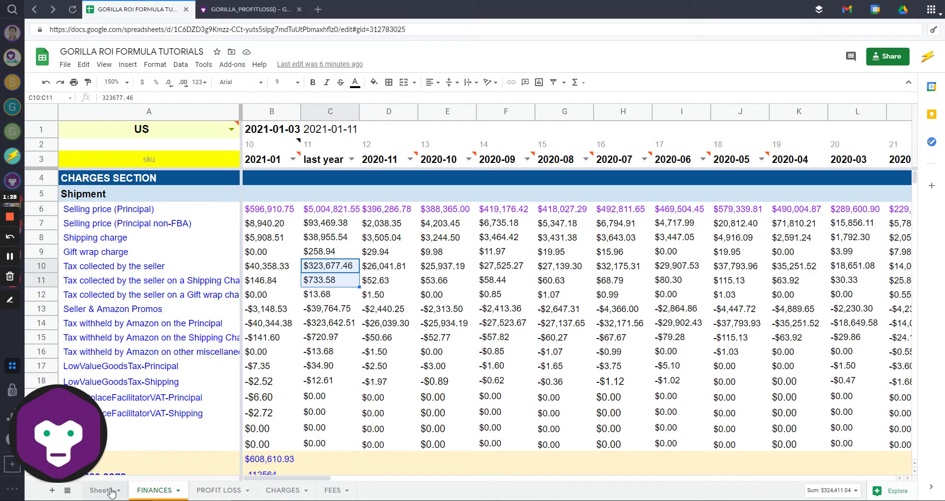
pyautogui.click(162, 210)
pyautogui.scroll(-4, 209, 349)
pyautogui.scroll(-20, 209, 349)
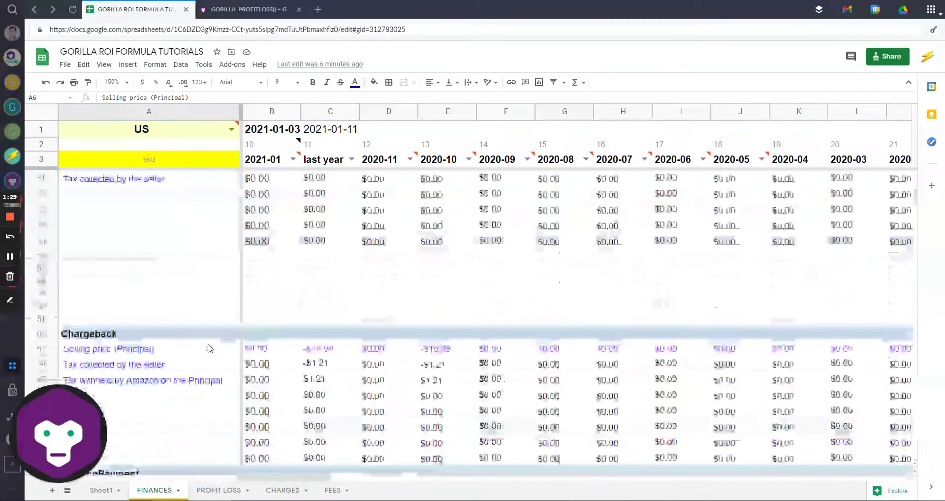
pyautogui.scroll(-7, 209, 349)
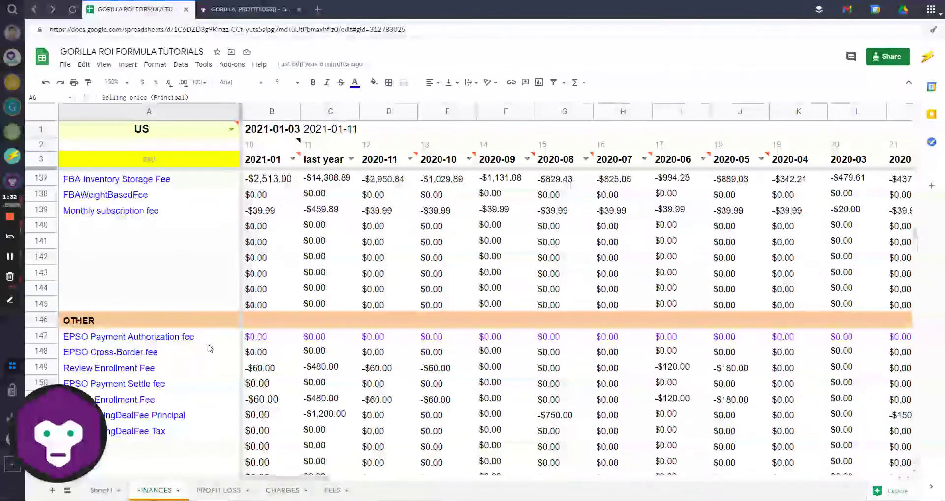
pyautogui.scroll(2, 201, 340)
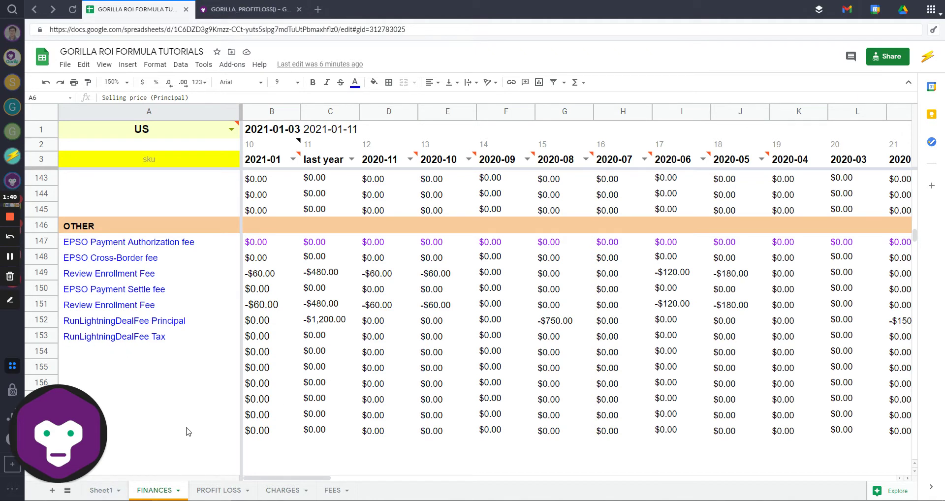
# Go back to Sheet1 and delete the GORILLA_PROFITLOSS formula from cell E3.
pyautogui.click(107, 492)
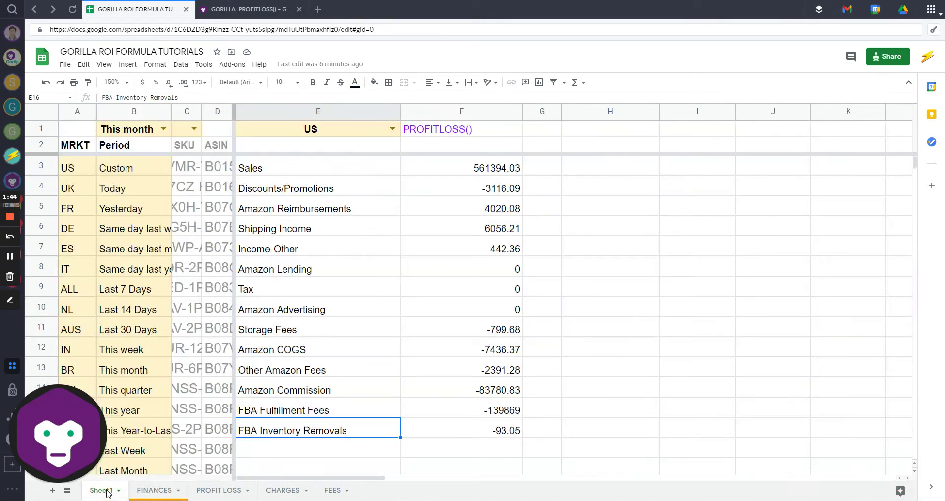
pyautogui.click(345, 211)
pyautogui.press('Up')
pyautogui.press('Up')
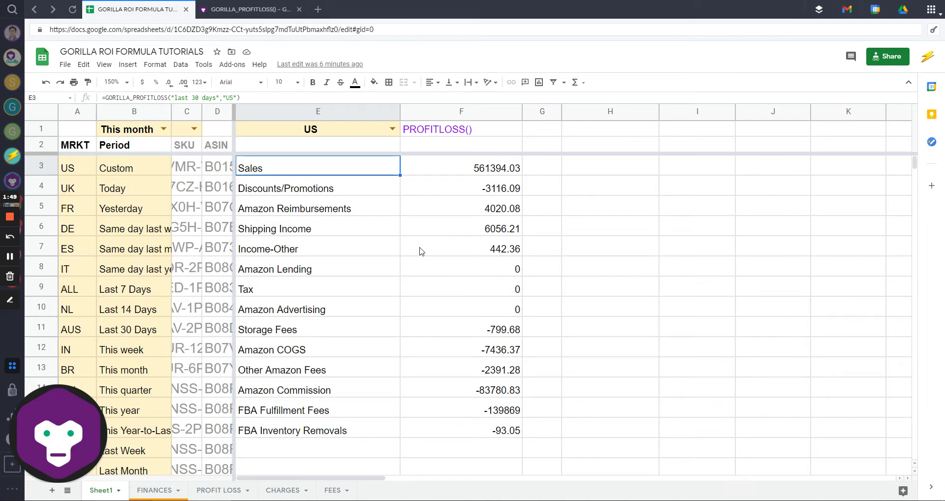
pyautogui.doubleClick(320, 175)
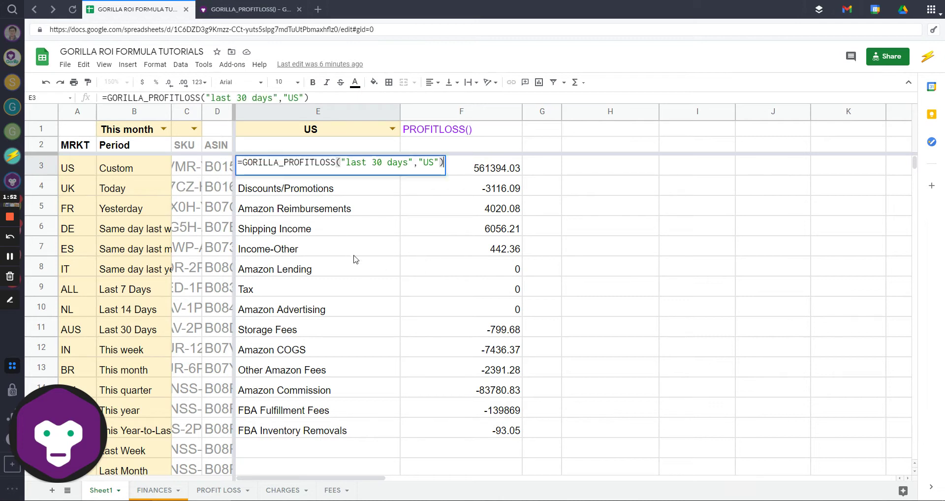
pyautogui.press('Escape')
pyautogui.press('Delete')
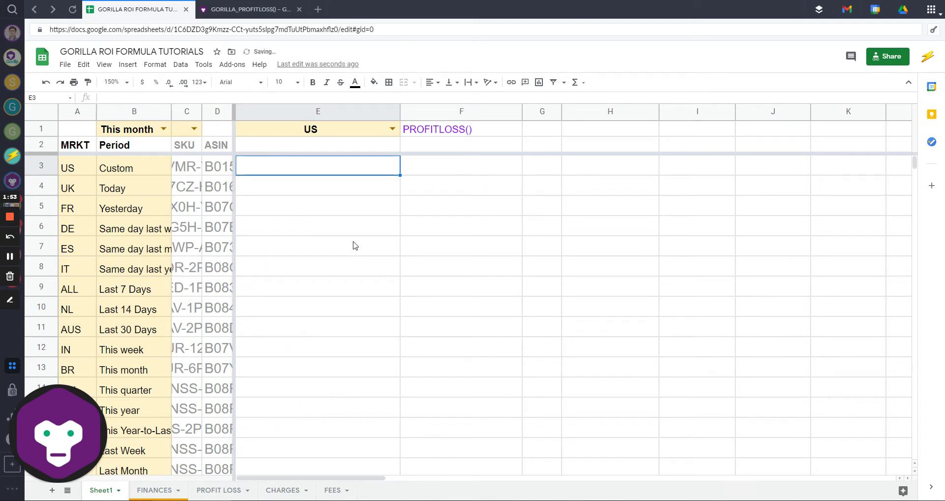
# Enter the formula =GORILLA_PROFITLOSS(B1) in cell E3, taking the period from B1 and omitting the marketplace.
pyautogui.write('=')
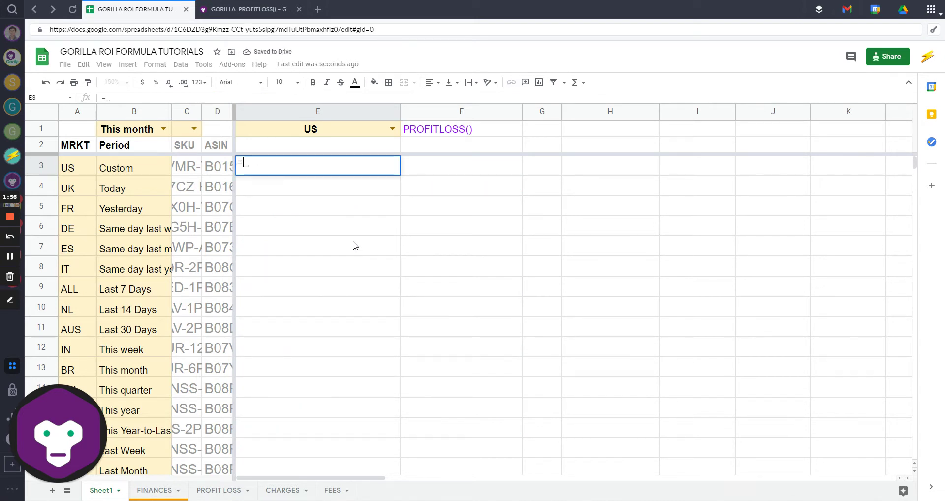
pyautogui.write('gorilla_')
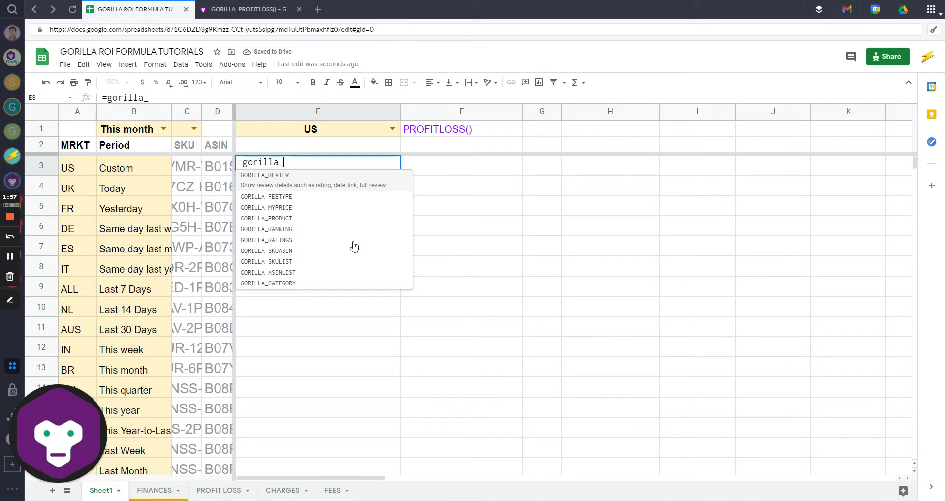
pyautogui.write('prof')
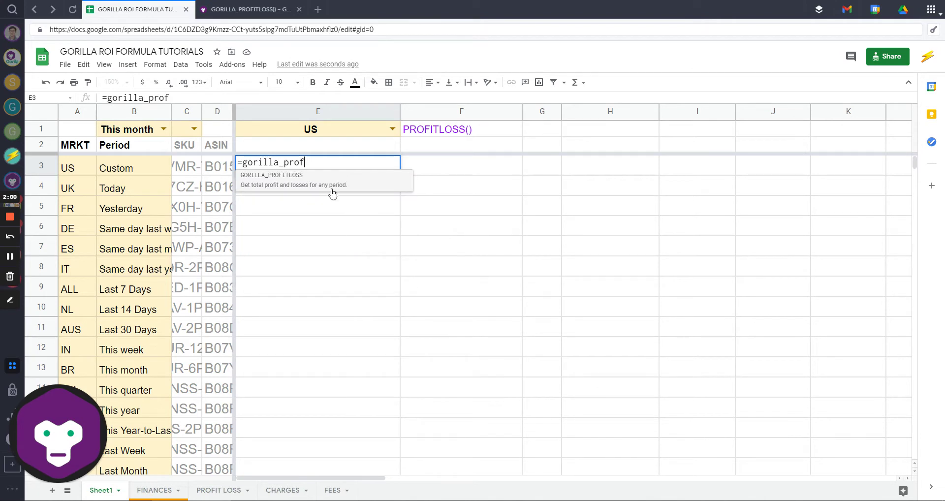
pyautogui.click(330, 187)
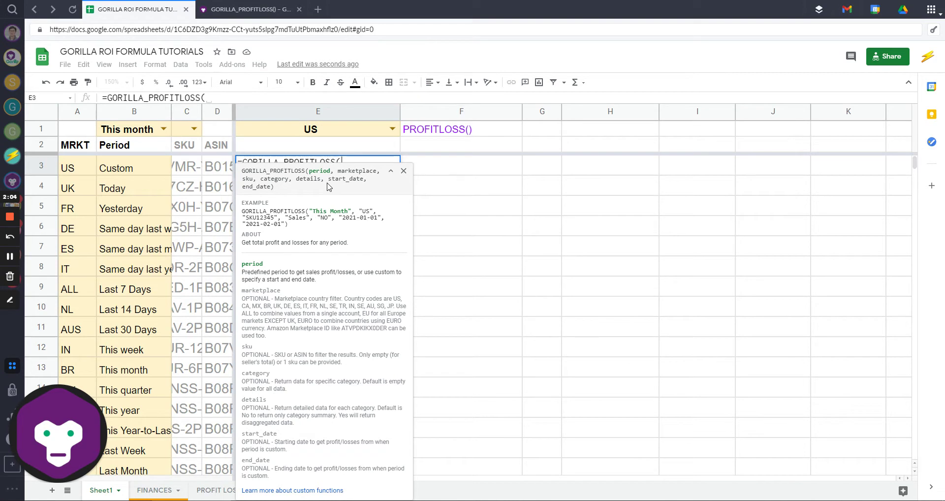
pyautogui.click(124, 168)
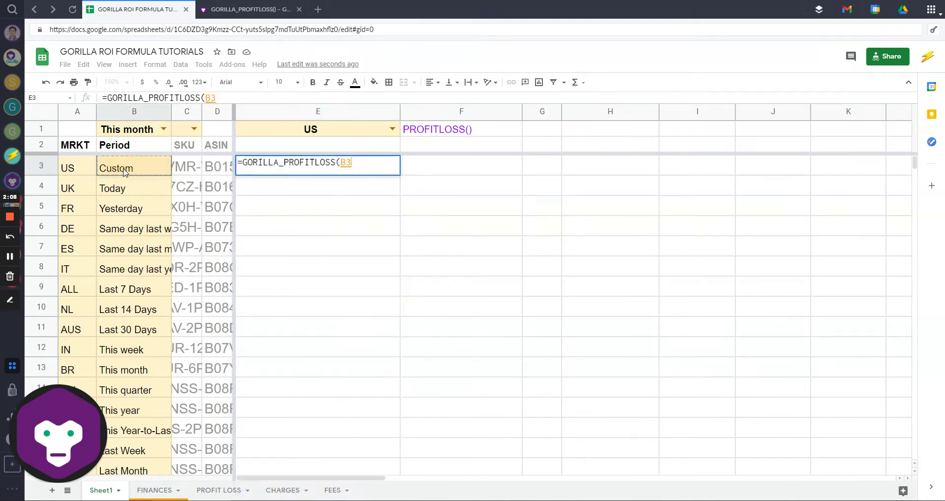
pyautogui.press('BackSpace')
pyautogui.press('BackSpace')
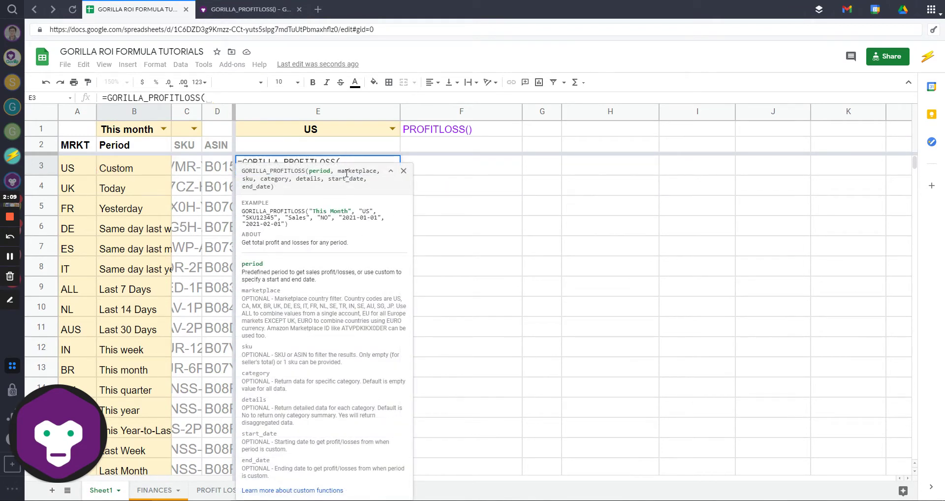
pyautogui.click(129, 131)
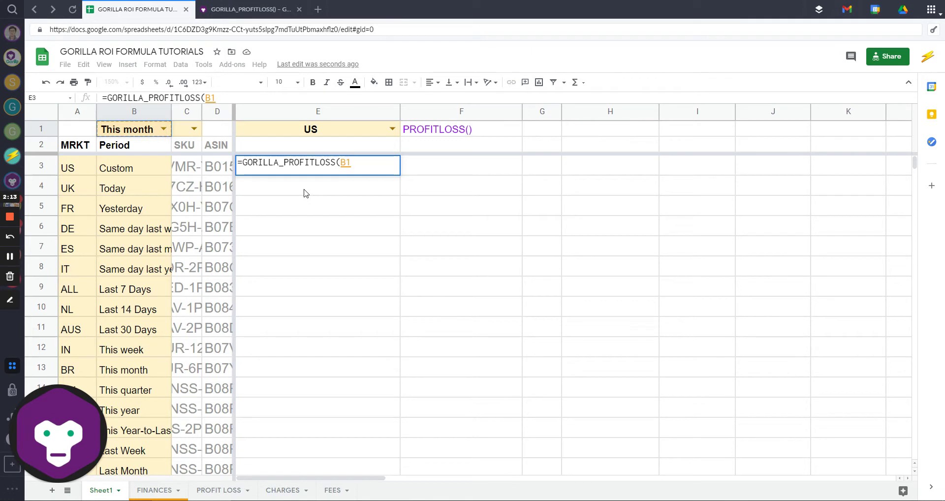
pyautogui.write(',')
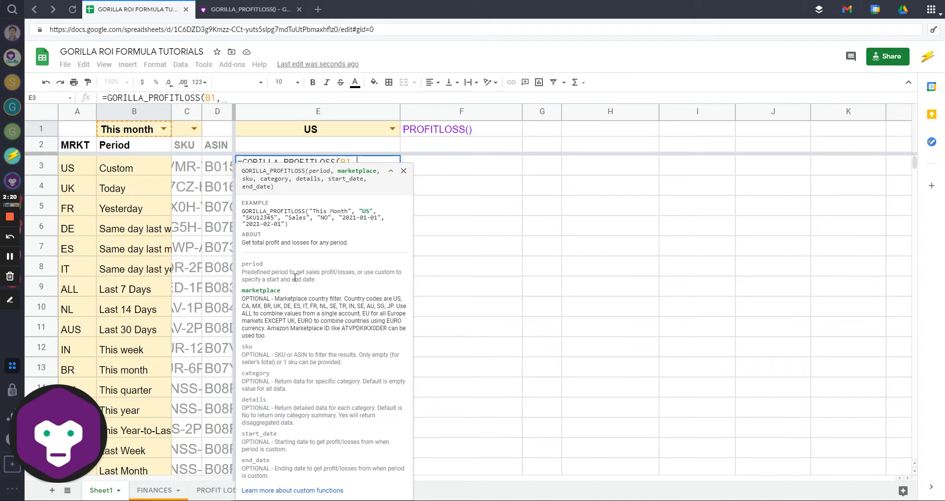
pyautogui.press('BackSpace')
pyautogui.write(')')
pyautogui.press('Return')
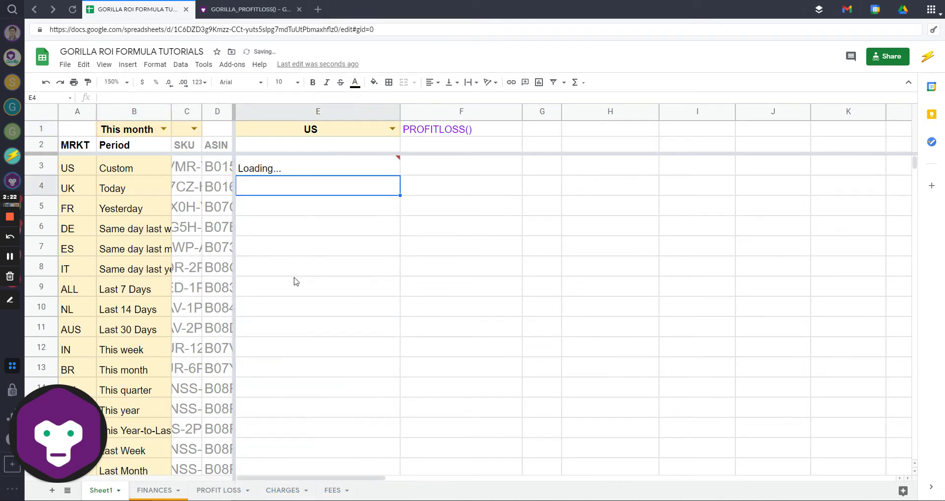
# Review the formula output in E3:F17, including the Sales, Discounts/Promotions, Amazon Reimbursements and FBA Inventory Removals rows.
pyautogui.click(359, 169)
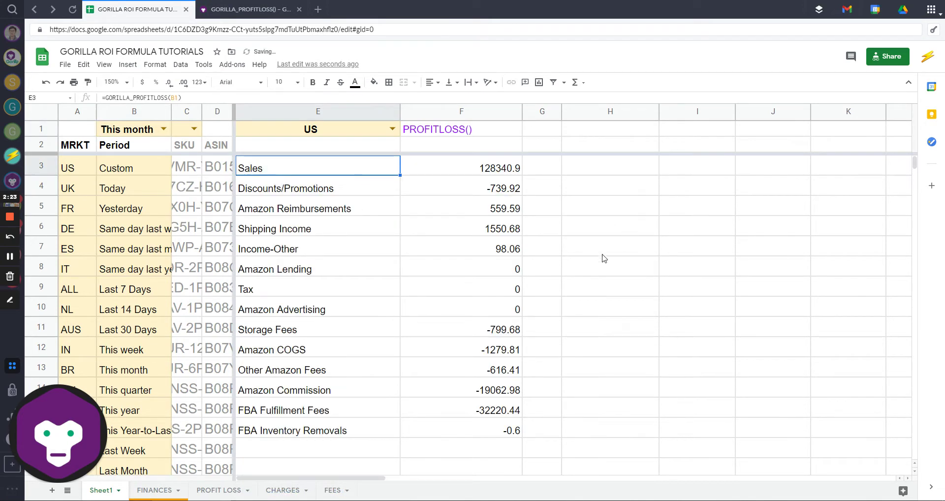
pyautogui.moveTo(315, 169); pyautogui.dragTo(517, 448)
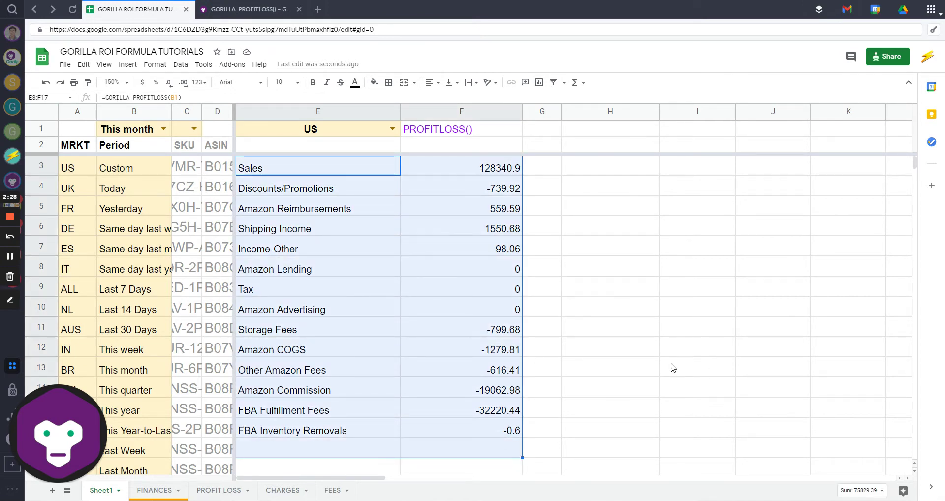
pyautogui.click(442, 291)
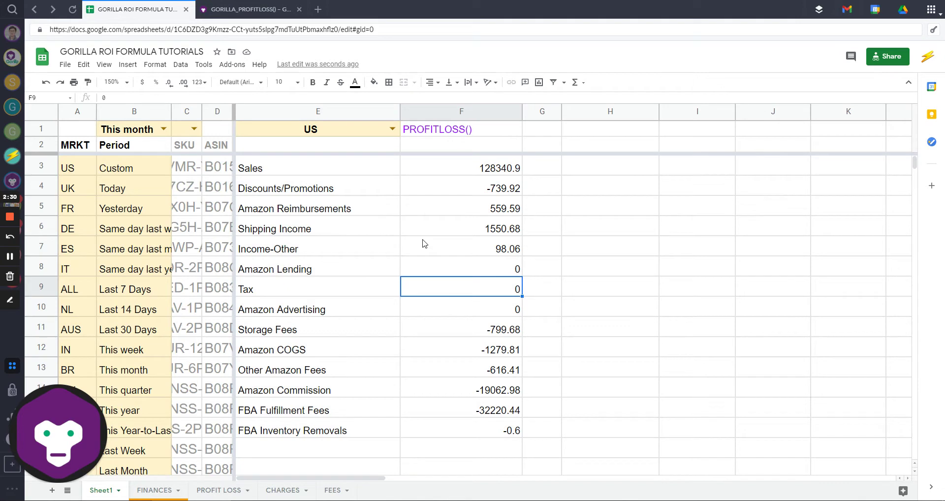
pyautogui.moveTo(331, 172); pyautogui.dragTo(490, 186)
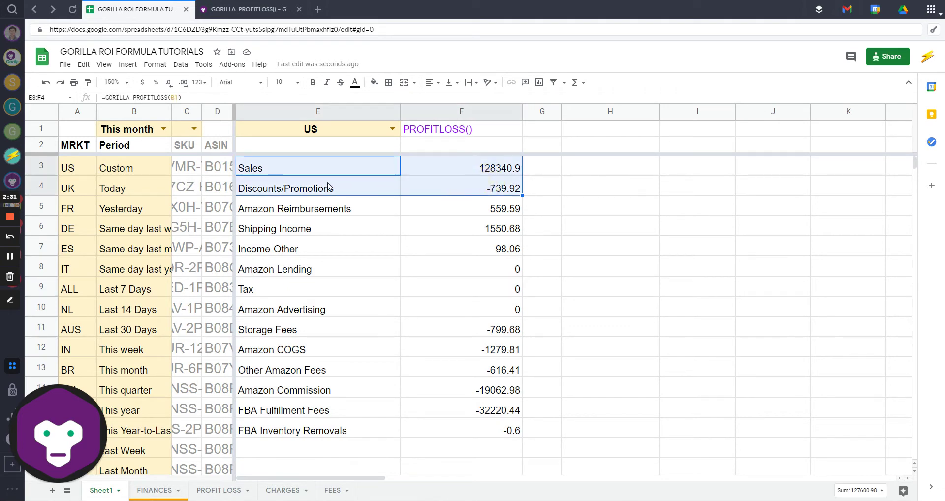
pyautogui.moveTo(328, 187); pyautogui.dragTo(454, 196)
pyautogui.moveTo(377, 205); pyautogui.dragTo(436, 207)
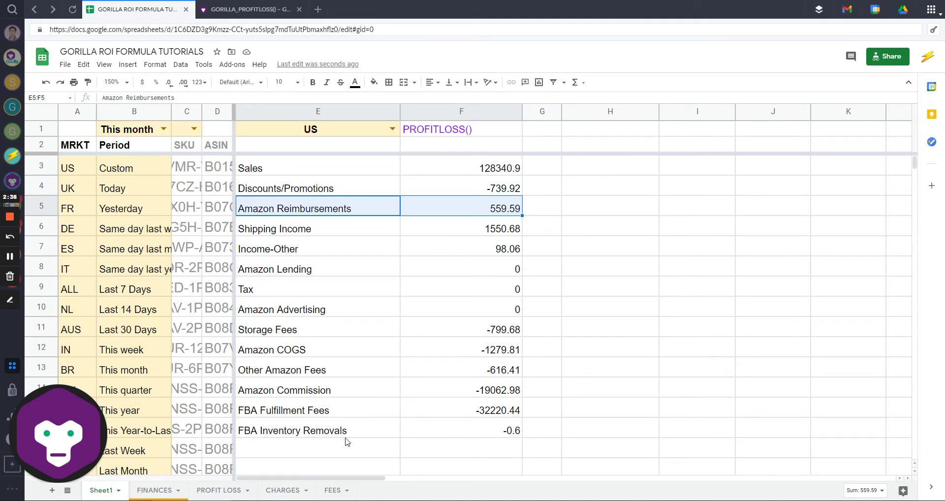
pyautogui.moveTo(346, 427); pyautogui.dragTo(499, 431)
pyautogui.click(421, 448)
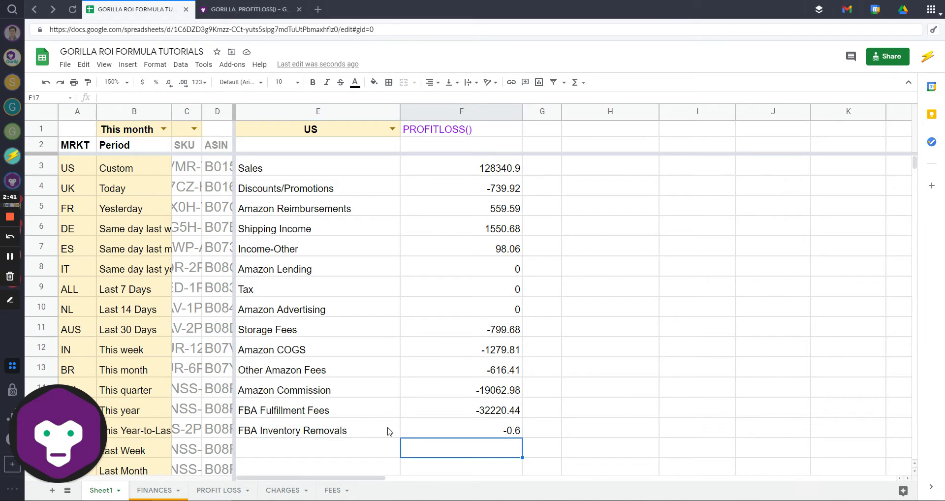
# Examine the expense rows from Storage Fees and Amazon COGS down to FBA Inventory Removals, with their amounts.
pyautogui.click(309, 347)
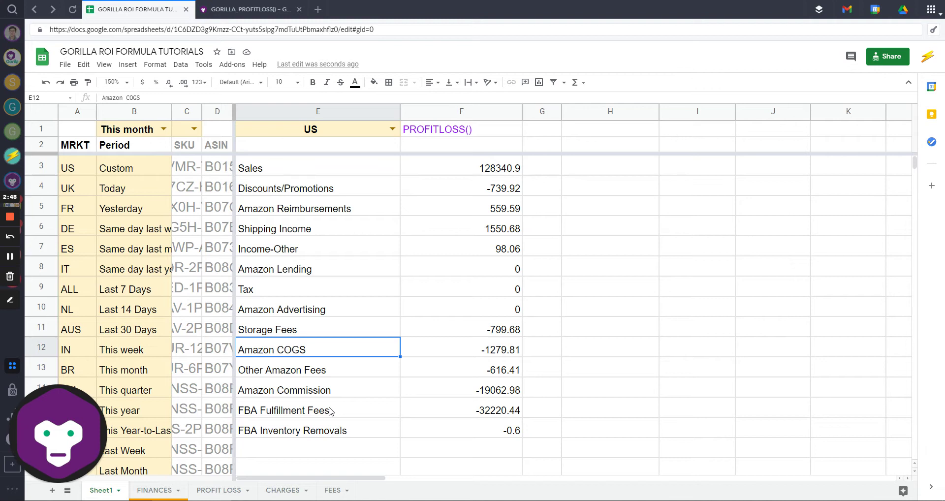
pyautogui.click(375, 371)
pyautogui.click(334, 386)
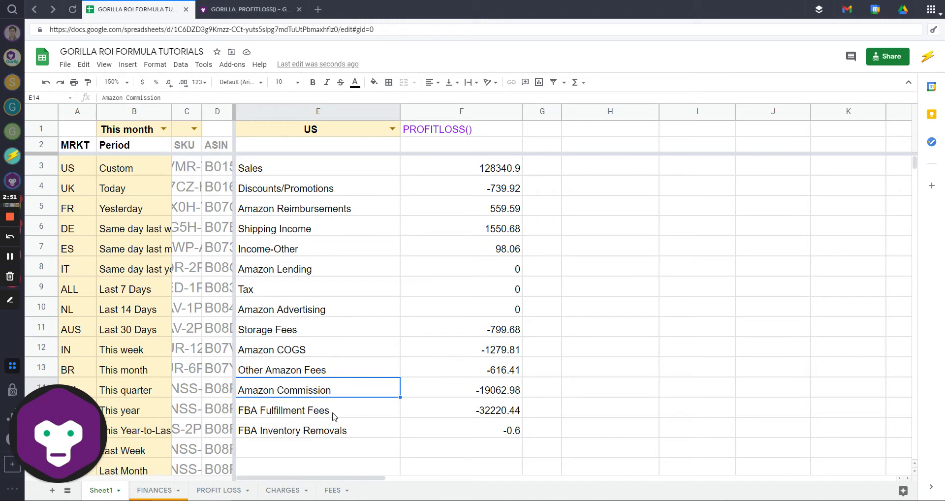
pyautogui.moveTo(340, 415); pyautogui.dragTo(428, 423)
pyautogui.moveTo(339, 433); pyautogui.dragTo(462, 431)
pyautogui.moveTo(315, 330); pyautogui.dragTo(467, 340)
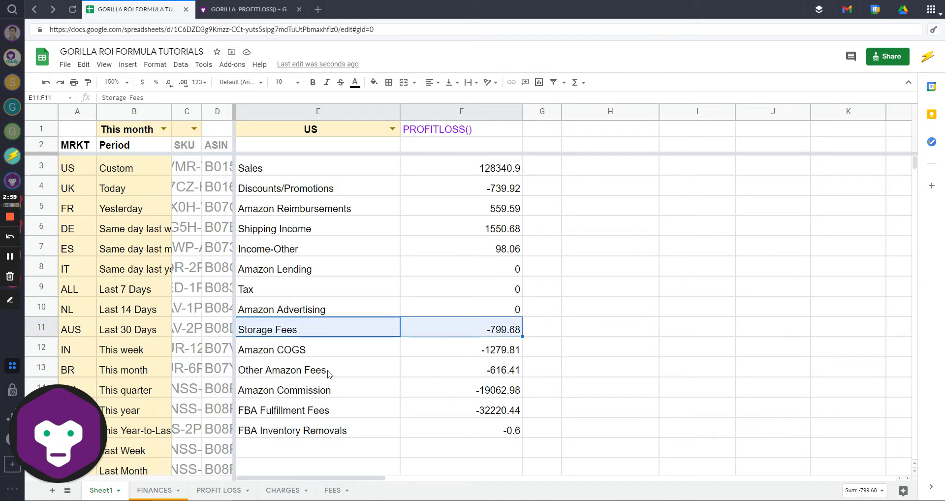
pyautogui.moveTo(329, 370); pyautogui.dragTo(414, 375)
pyautogui.moveTo(345, 390); pyautogui.dragTo(458, 387)
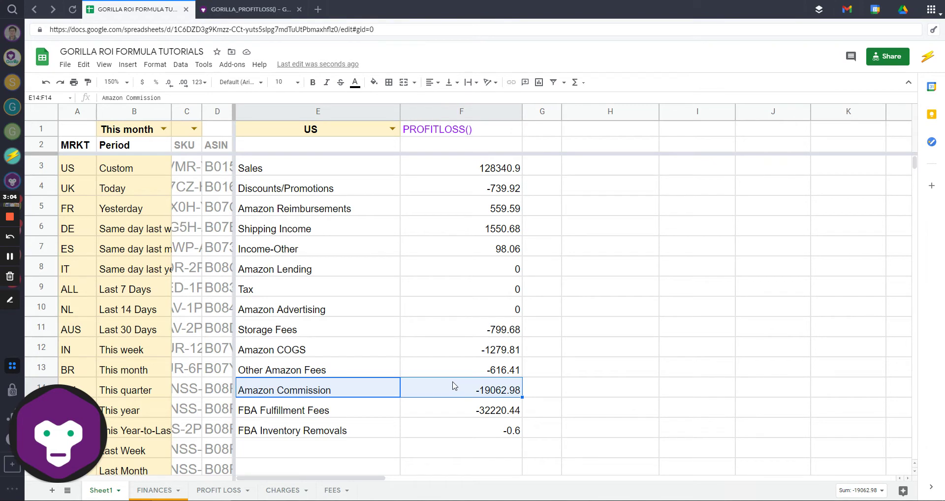
pyautogui.moveTo(382, 372); pyautogui.dragTo(459, 370)
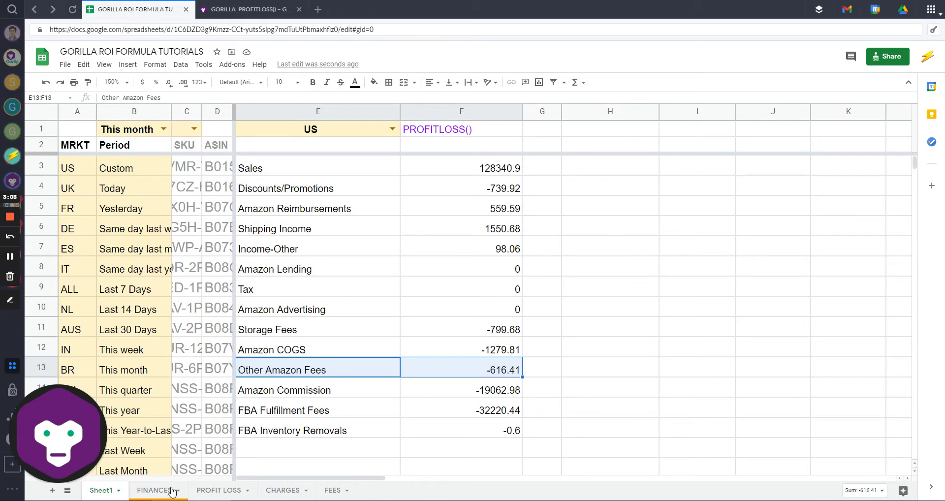
# On the FINANCES sheet, examine the individual fees in the SERVICEFEE and OTHER sections.
pyautogui.click(155, 490)
pyautogui.scroll(10, 158, 350)
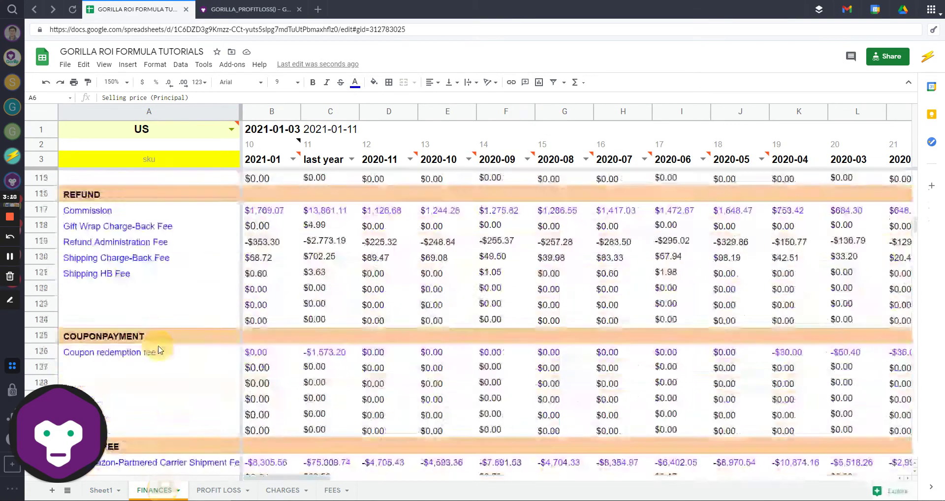
pyautogui.scroll(-6, 159, 350)
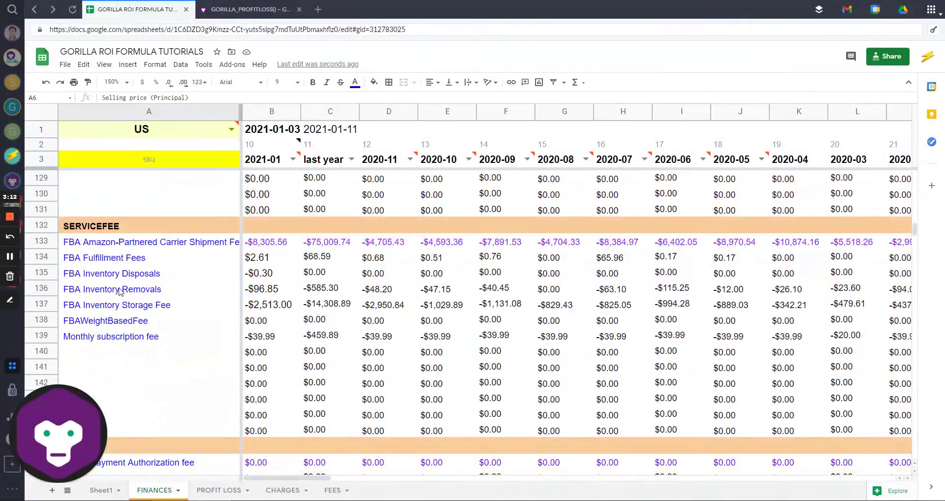
pyautogui.click(125, 273)
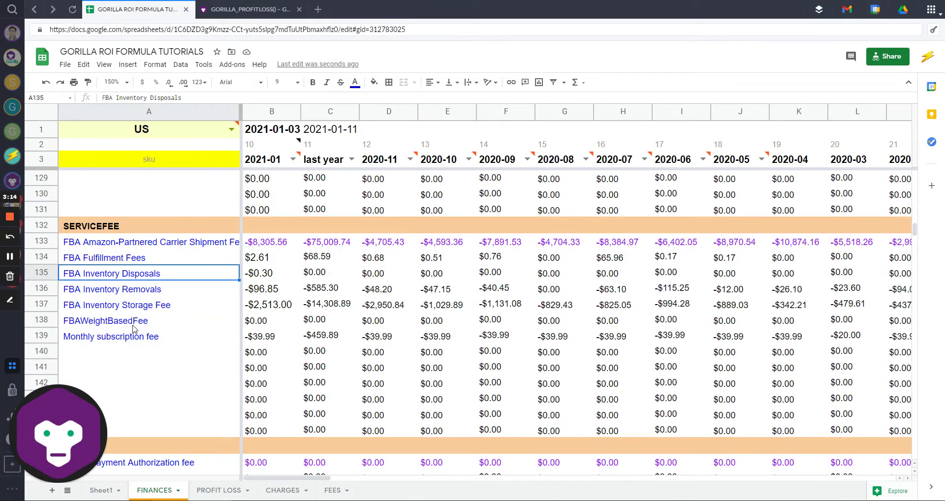
pyautogui.click(122, 342)
pyautogui.scroll(-5, 212, 358)
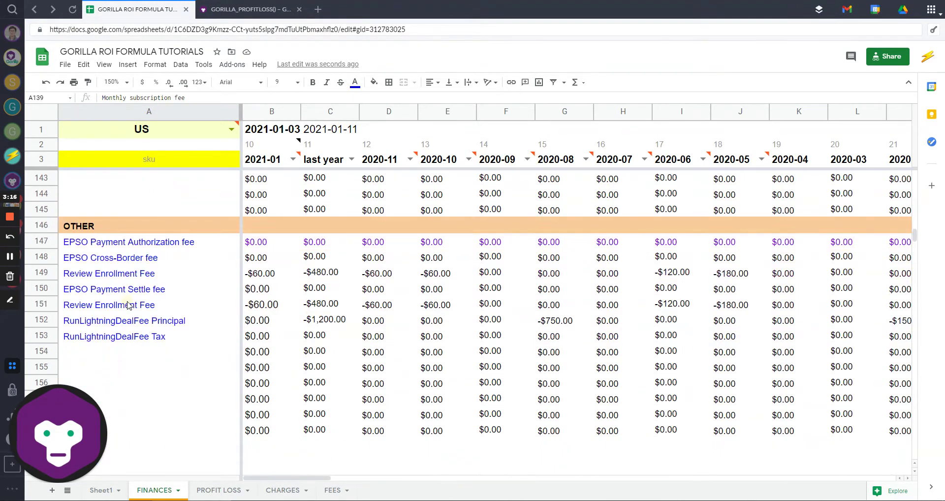
pyautogui.click(129, 305)
pyautogui.click(130, 274)
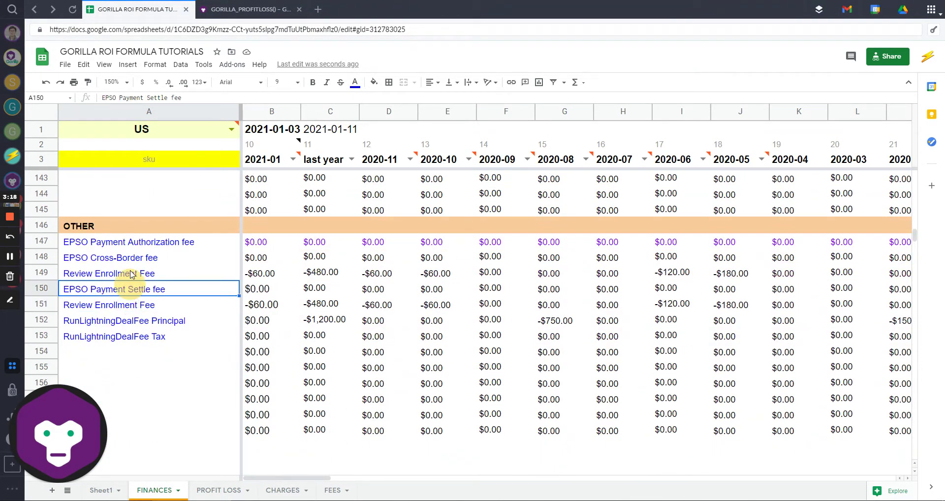
pyautogui.click(133, 258)
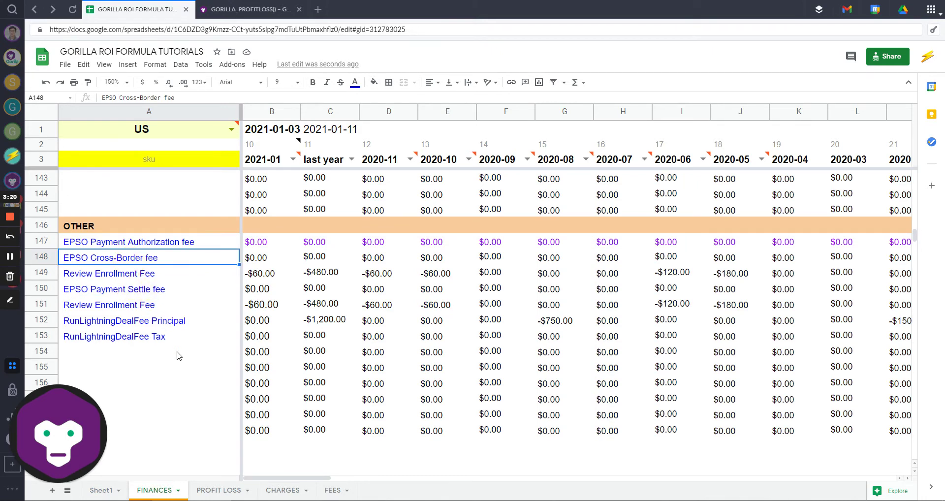
# Return to Sheet1 and inspect the Other Amazon Fees row and its amount in row 13.
pyautogui.click(100, 490)
pyautogui.click(332, 377)
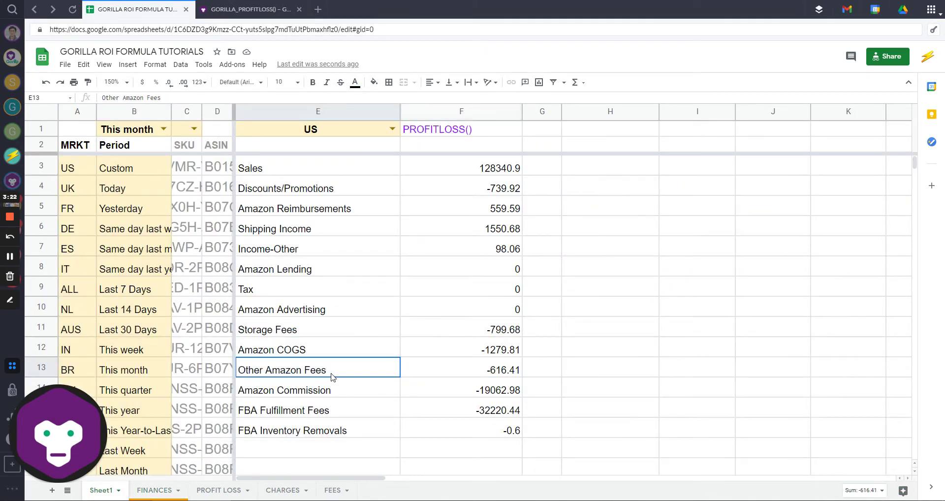
pyautogui.click(445, 370)
pyautogui.press('Left')
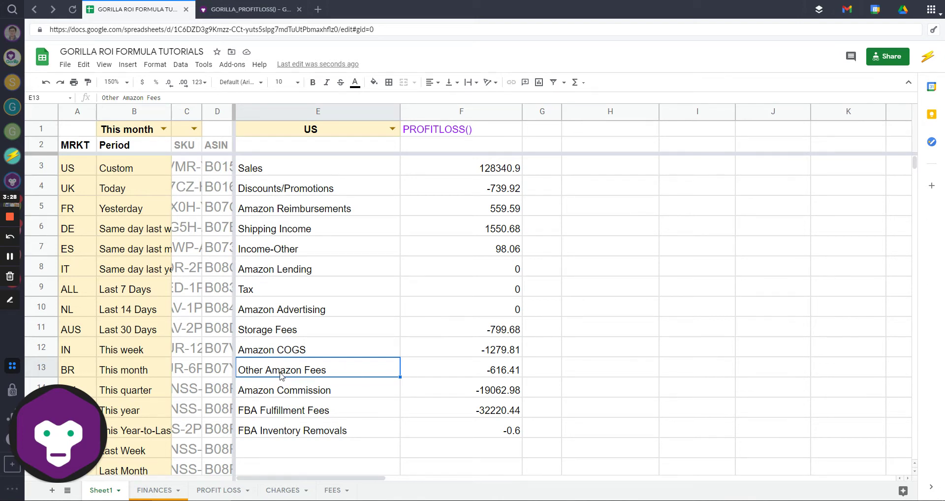
pyautogui.moveTo(463, 376); pyautogui.dragTo(359, 375)
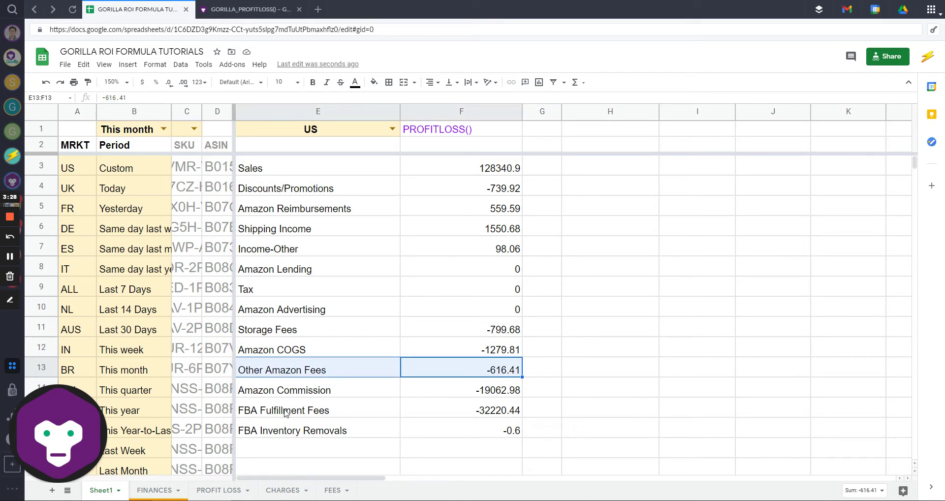
pyautogui.click(295, 374)
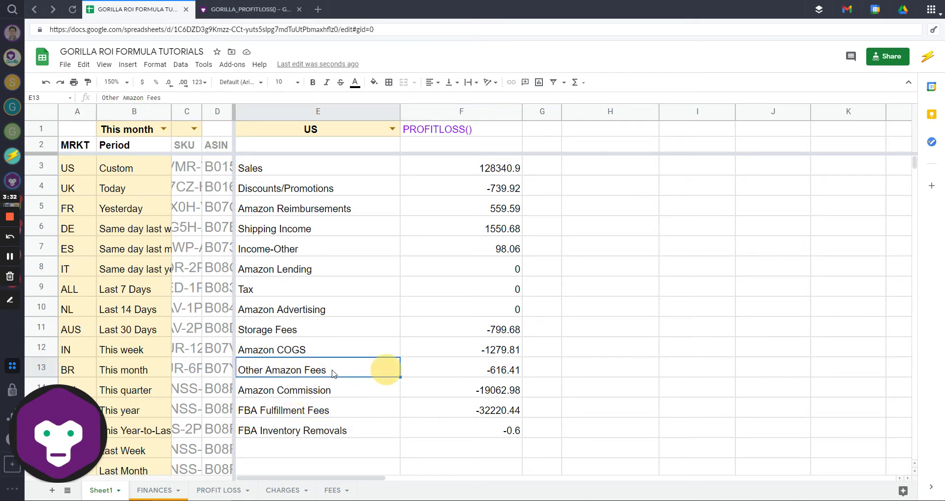
pyautogui.click(386, 369)
# Make the period reference in the E3 formula absolute as $B$1 and collapse the formula help.
pyautogui.click(279, 183)
pyautogui.click(275, 166)
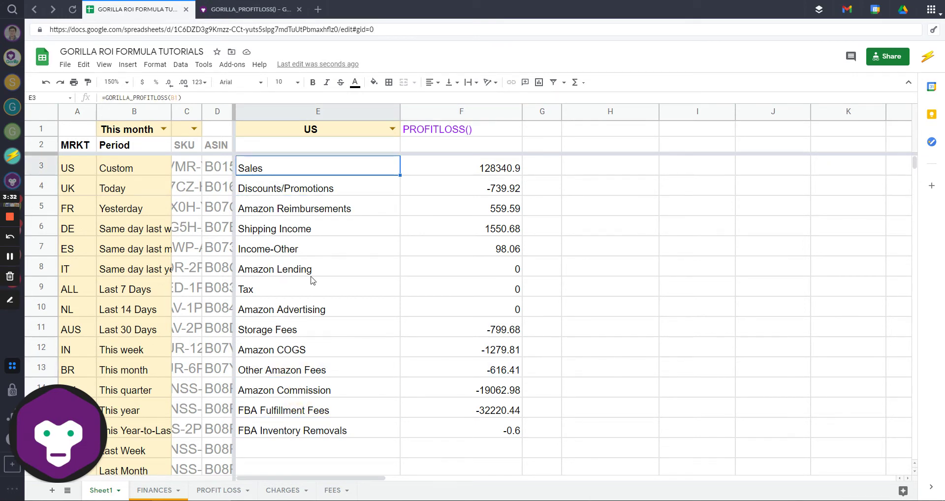
pyautogui.press('F2')
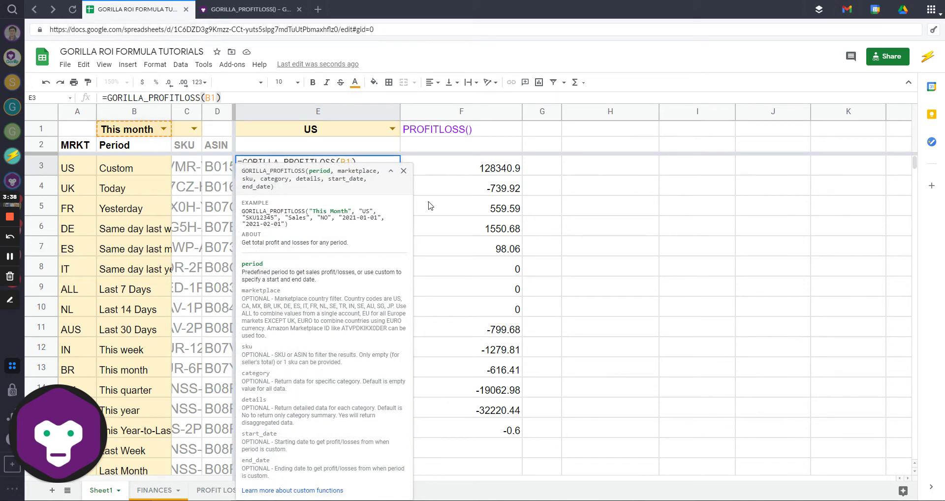
pyautogui.press('F4')
pyautogui.click(390, 171)
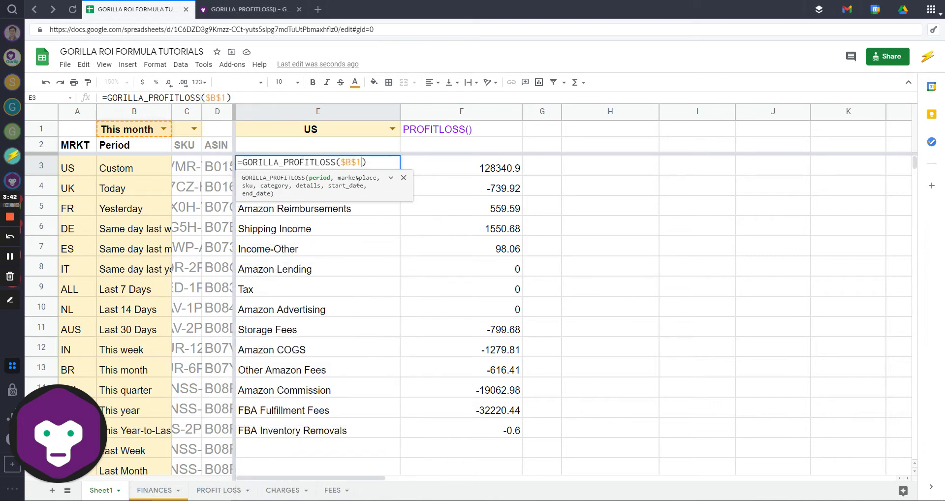
# Add the marketplace cell E1 as the second argument of the profit and loss formula in E3.
pyautogui.write(',')
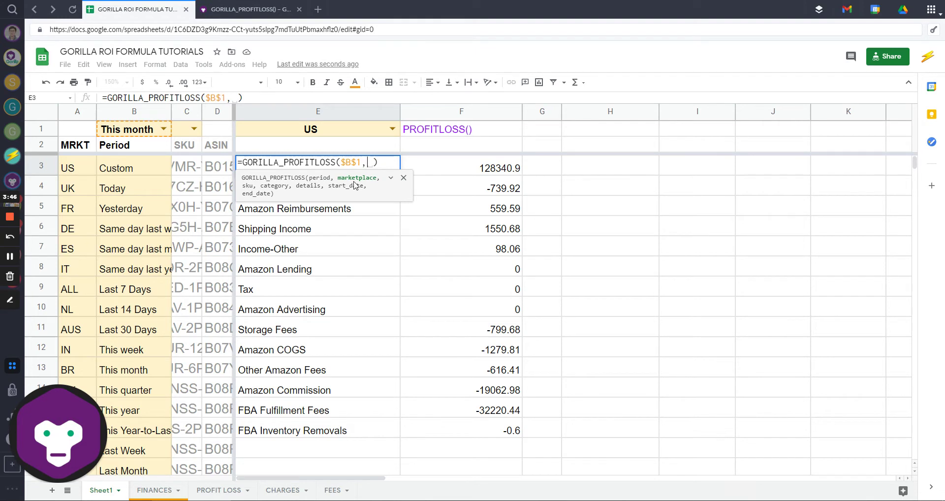
pyautogui.press('BackSpace')
pyautogui.press('BackSpace')
pyautogui.write(';')
pyautogui.press('BackSpace')
pyautogui.press('BackSpace')
pyautogui.write(',')
pyautogui.click(310, 133)
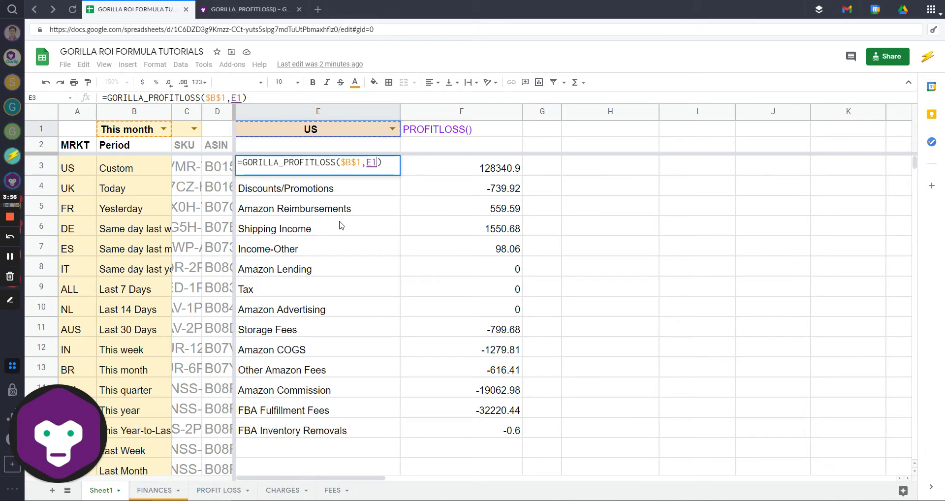
pyautogui.write(',')
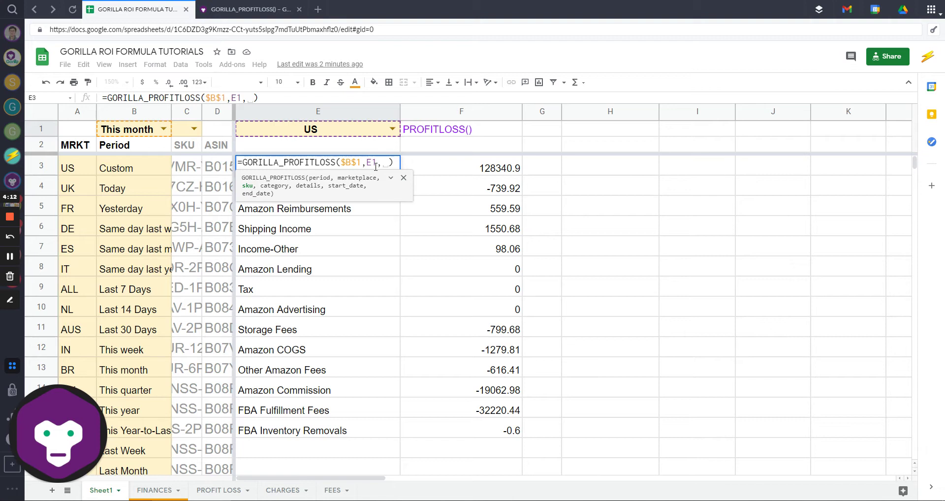
pyautogui.click(332, 139)
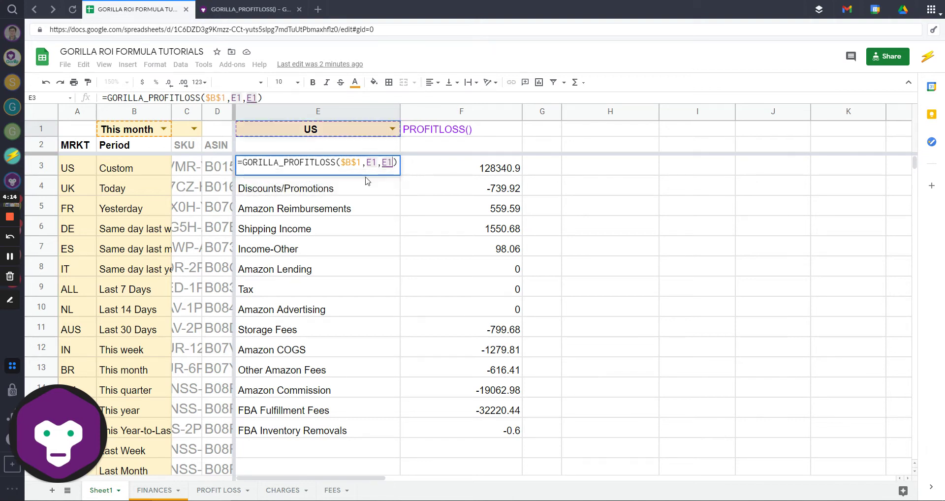
pyautogui.press('BackSpace')
pyautogui.press('BackSpace')
pyautogui.press('BackSpace')
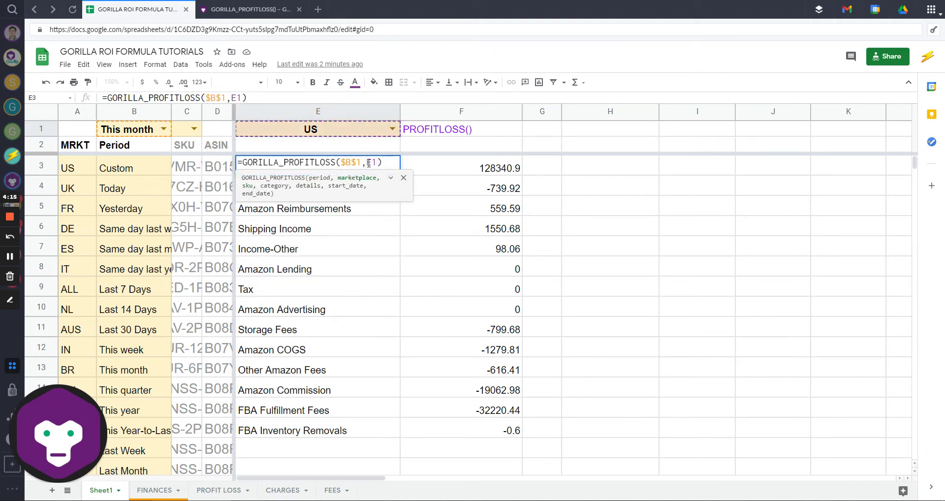
# Try cell C7 as the SKU argument of the E3 formula.
pyautogui.write(',')
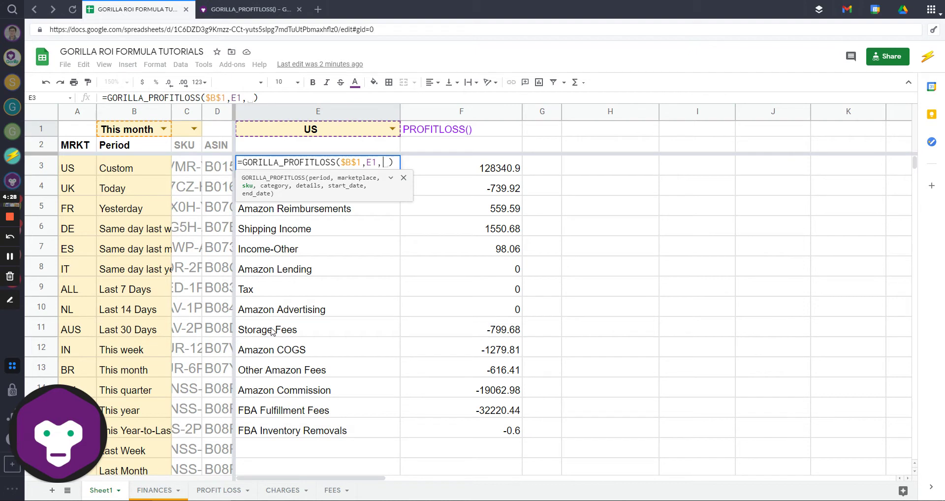
pyautogui.click(189, 255)
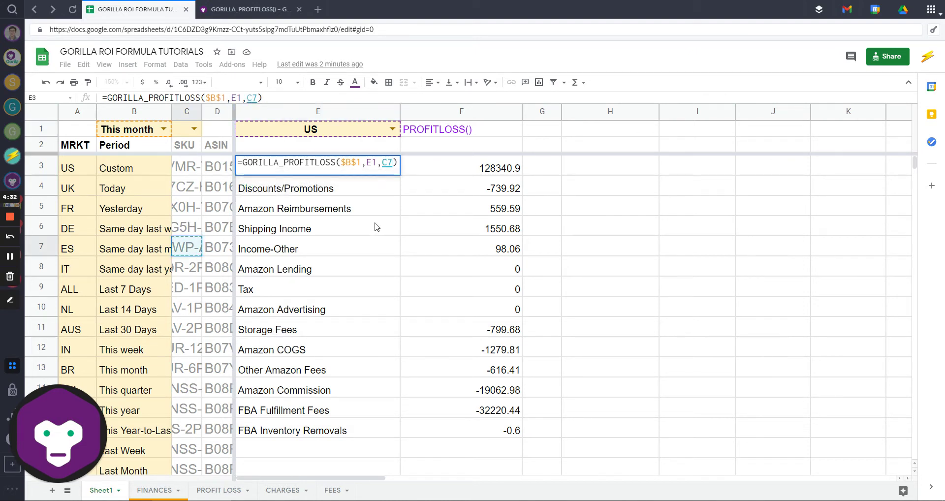
pyautogui.press('Return')
pyautogui.press('Up')
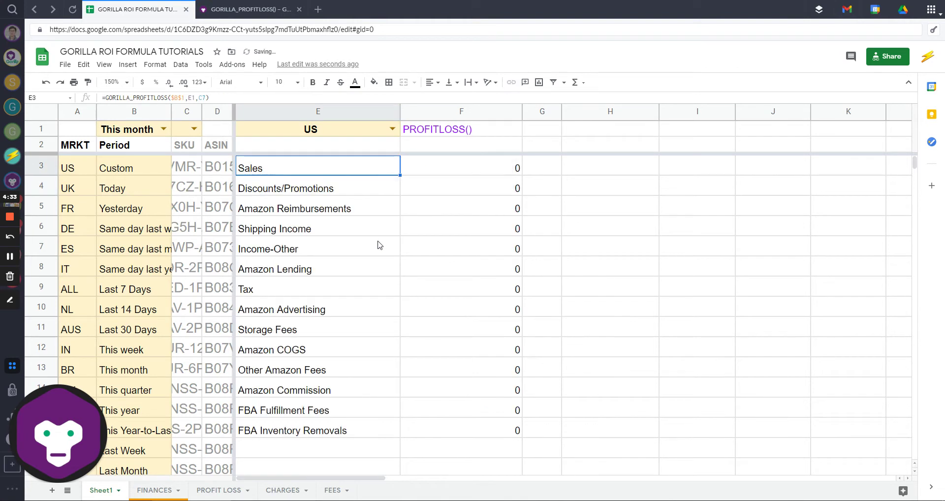
# Drop the C7 SKU argument and apply the E3 formula as =GORILLA_PROFITLOSS($B$1,E1).
pyautogui.doubleClick(390, 161)
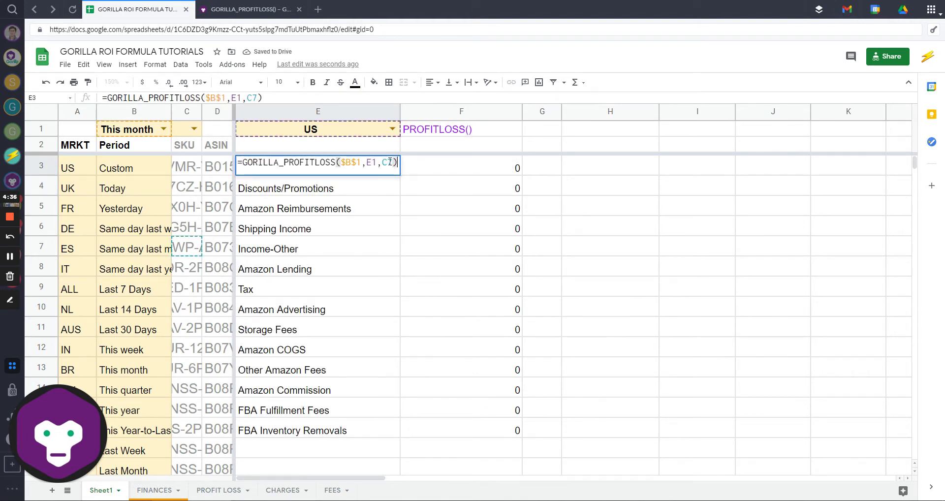
pyautogui.click(388, 161)
pyautogui.press('BackSpace')
pyautogui.press('Delete')
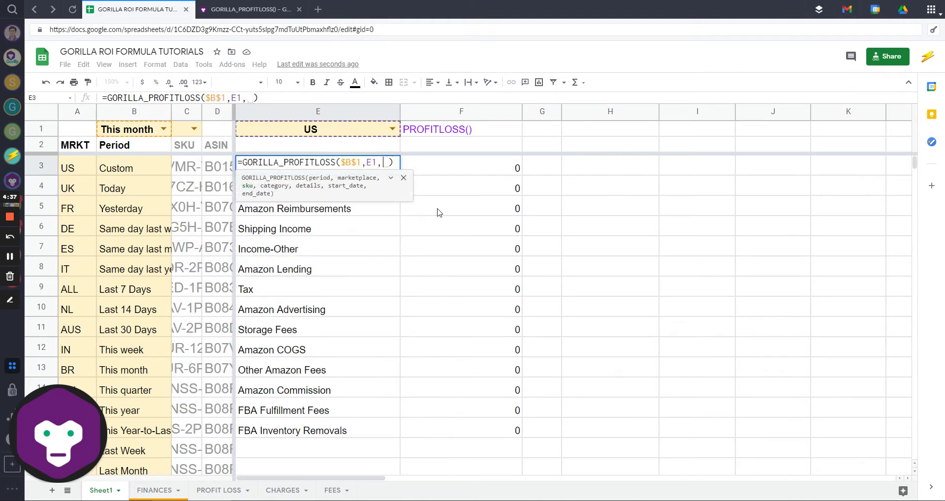
pyautogui.press('BackSpace')
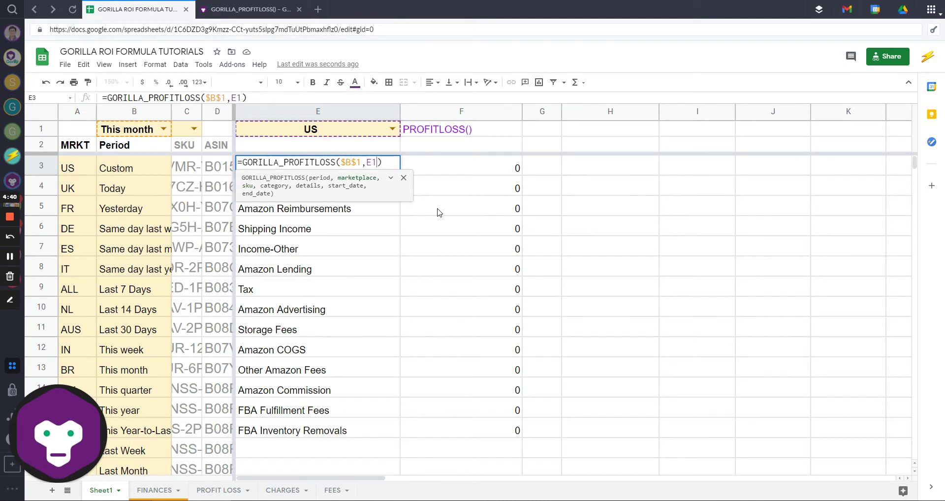
pyautogui.press('Return')
pyautogui.press('Up')
pyautogui.press('Return')
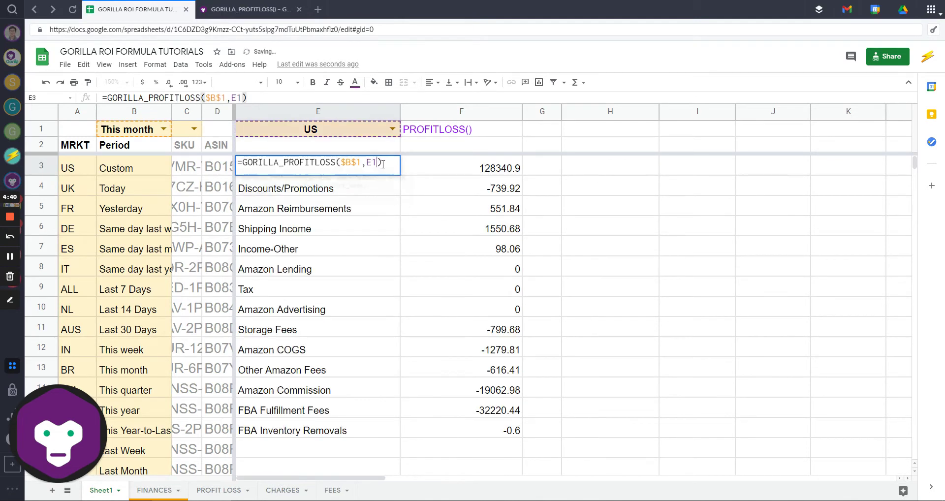
pyautogui.press('Escape')
# Highlight the Storage Fees label and its amount in E11:F11 for inspection.
pyautogui.moveTo(327, 334); pyautogui.dragTo(467, 329)
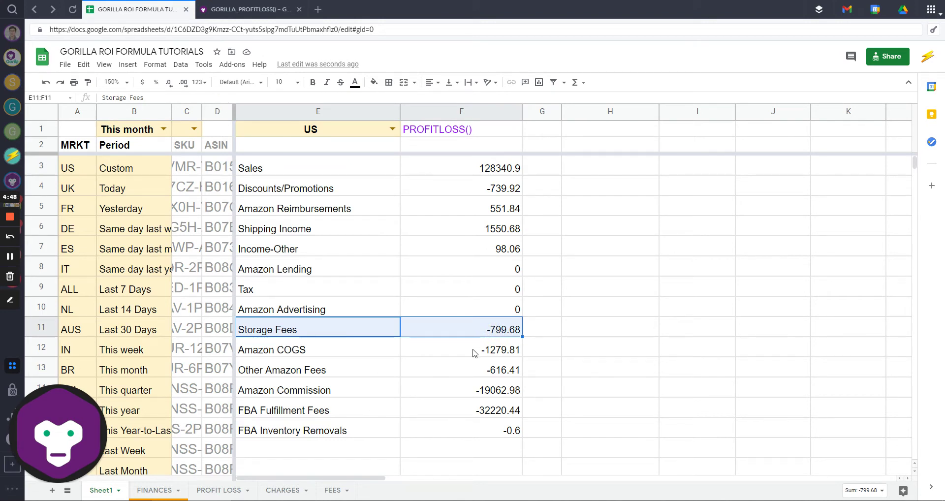
pyautogui.moveTo(448, 333); pyautogui.dragTo(361, 335)
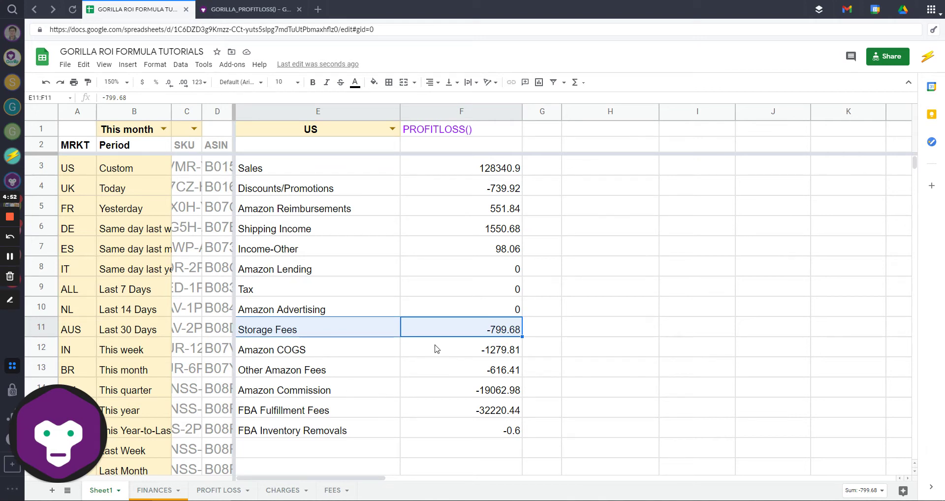
pyautogui.click(455, 334)
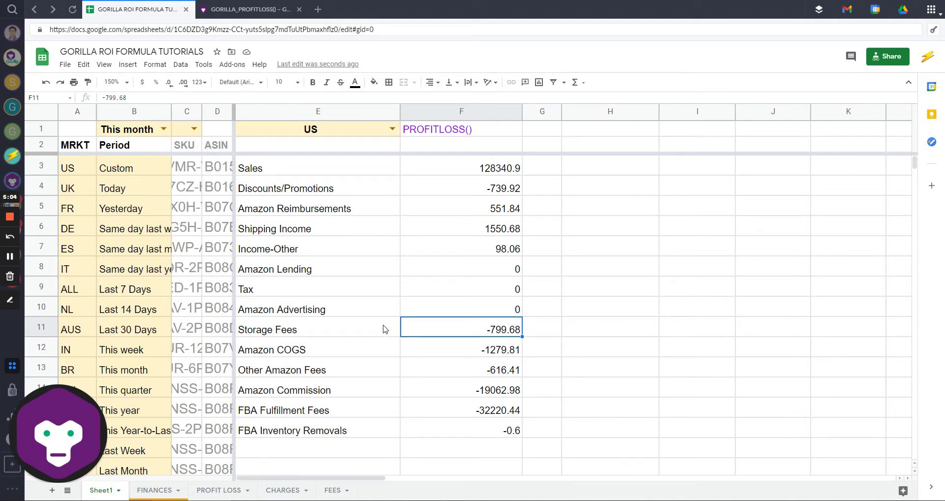
pyautogui.moveTo(396, 331); pyautogui.dragTo(442, 332)
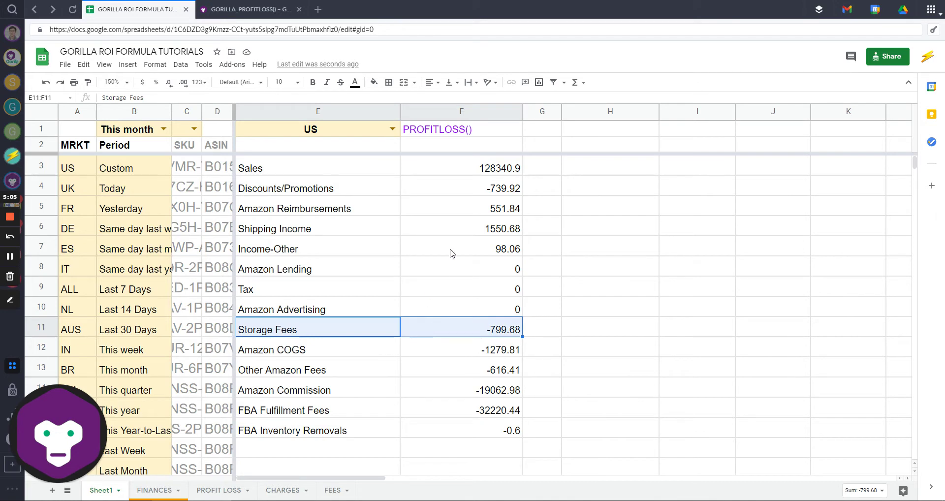
# Reopen the E3 formula and read the category argument's description in the expanded function help.
pyautogui.doubleClick(385, 168)
pyautogui.press('Left')
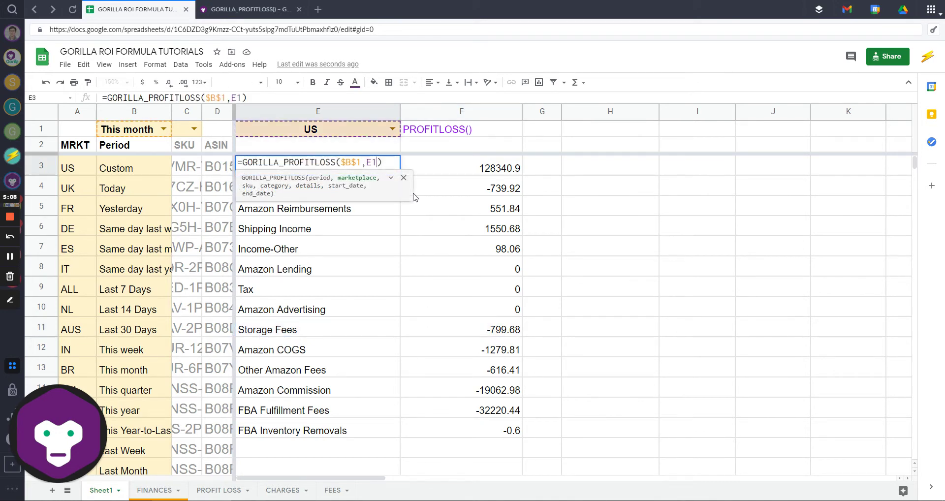
pyautogui.write(', ')
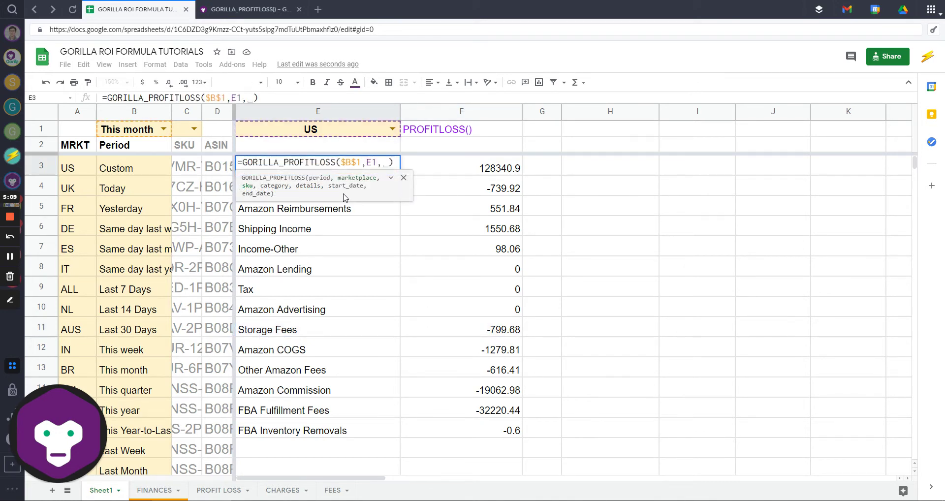
pyautogui.write(',')
pyautogui.click(390, 177)
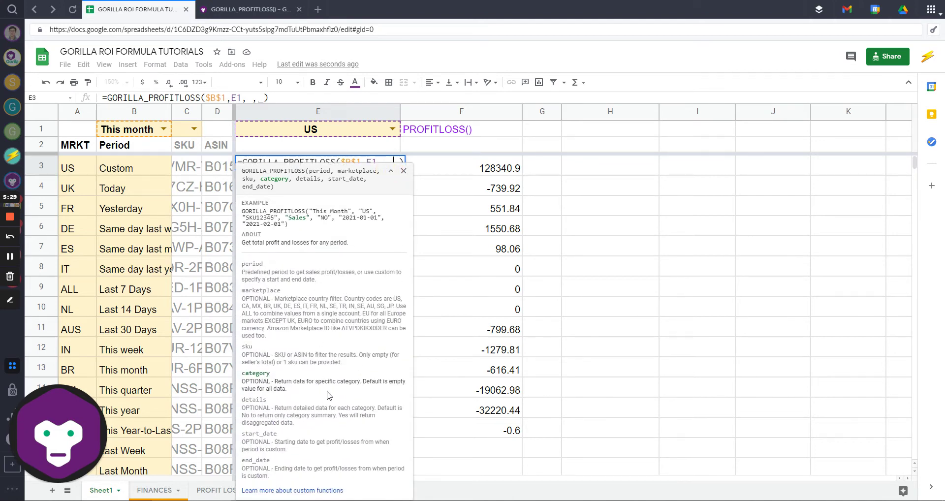
pyautogui.press('Return')
# Highlight the category names from Sales to FBA Inventory Removals in E3:E16 and widen column G.
pyautogui.click(270, 170)
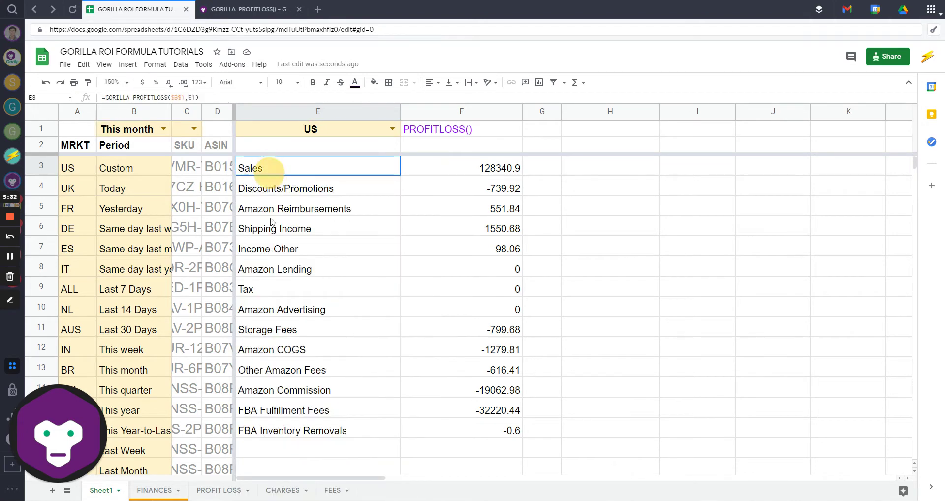
pyautogui.moveTo(272, 223); pyautogui.dragTo(314, 431)
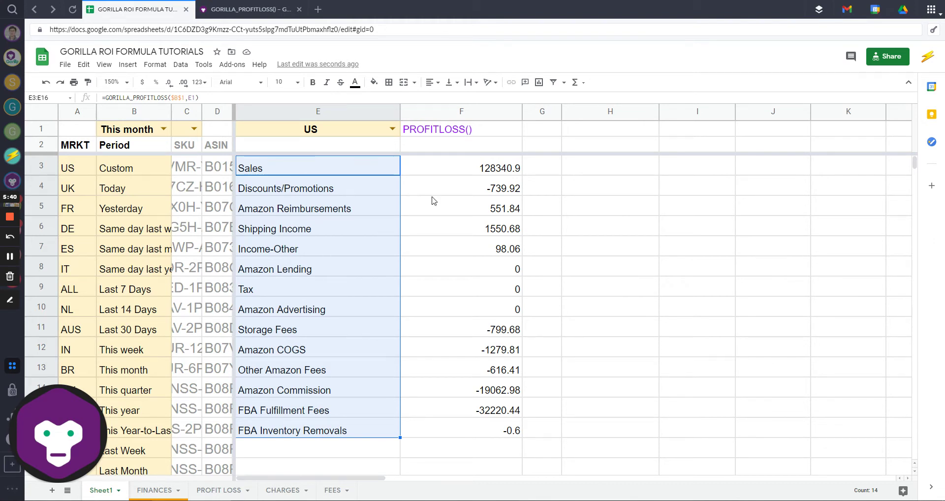
pyautogui.moveTo(351, 173); pyautogui.dragTo(367, 431)
pyautogui.click(586, 147)
pyautogui.moveTo(626, 117); pyautogui.dragTo(651, 117)
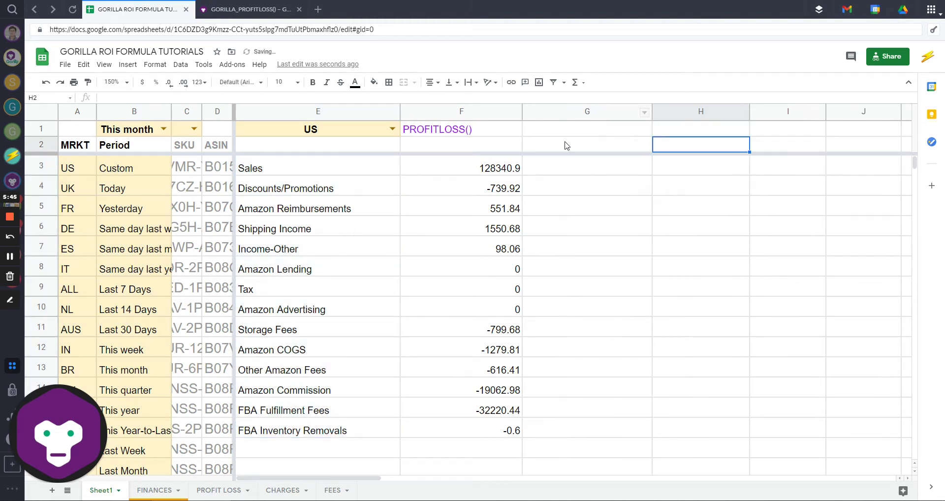
# Review the period in B1, the marketplace options in E1 and the category list in column E.
pyautogui.click(272, 169)
pyautogui.doubleClick(130, 129)
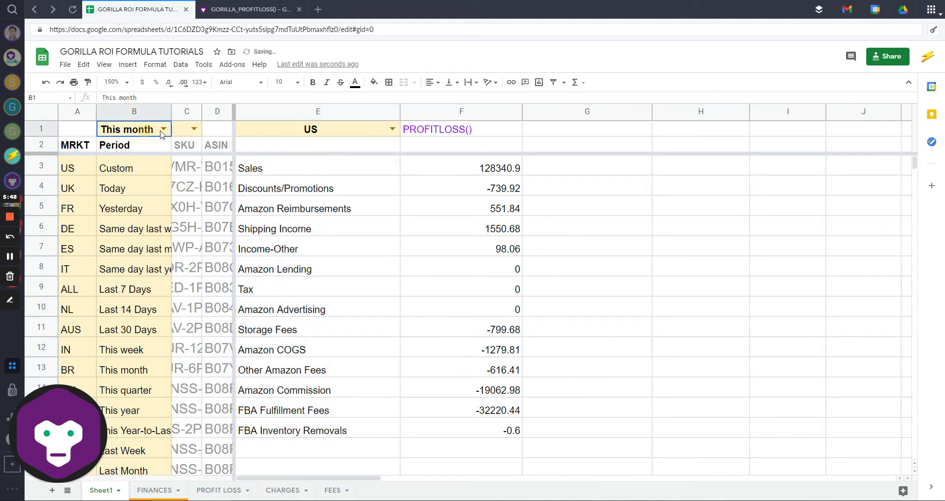
pyautogui.click(392, 128)
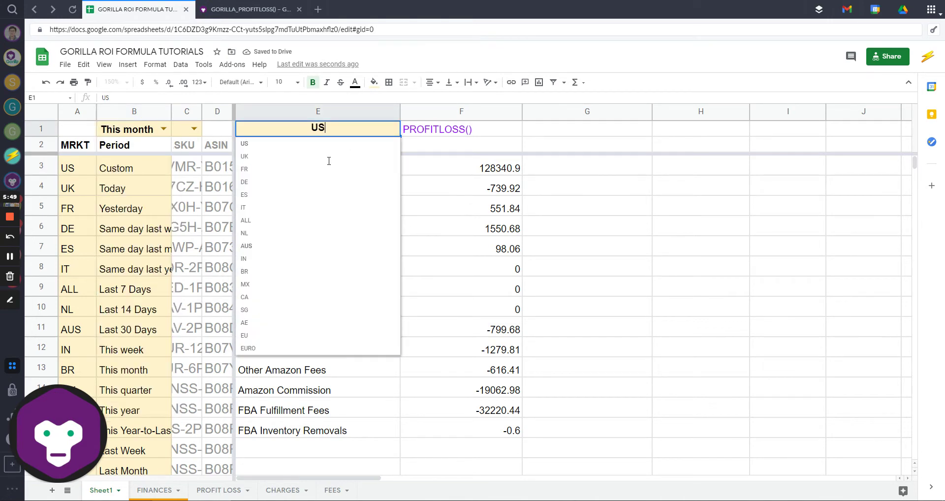
pyautogui.click(470, 229)
pyautogui.moveTo(295, 169); pyautogui.dragTo(289, 431)
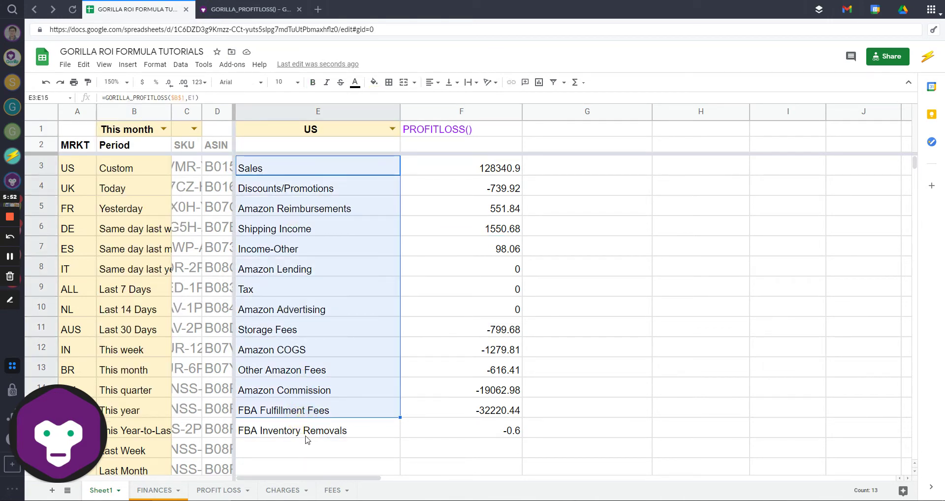
pyautogui.click(306, 431)
# Start a list-from-a-range data validation rule for cell G2 and open the selection of its source range.
pyautogui.click(543, 147)
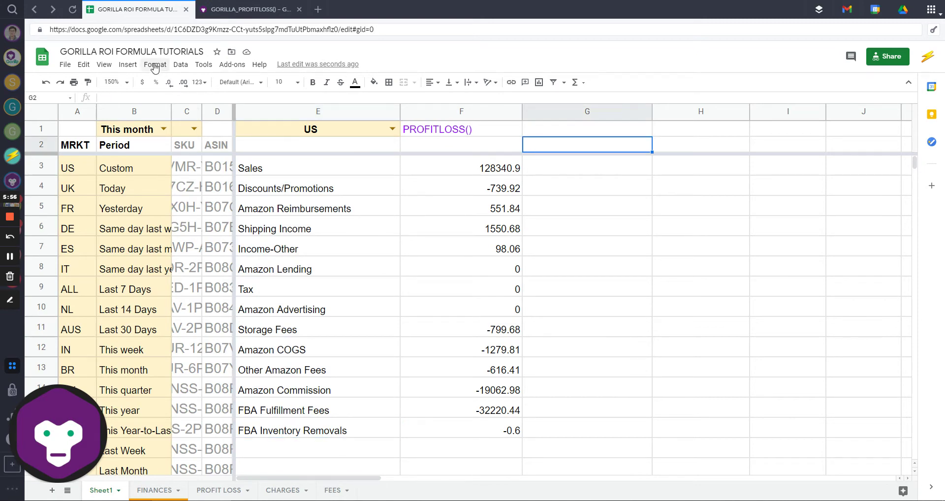
pyautogui.click(180, 64)
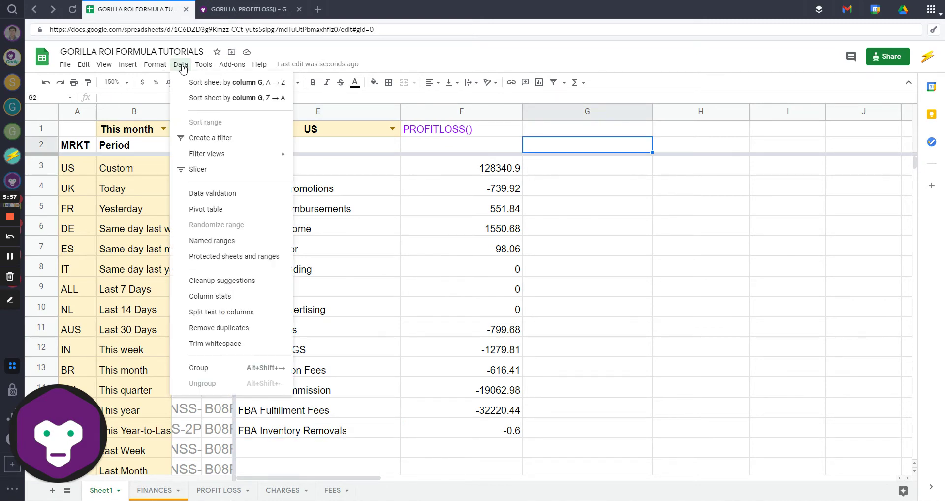
pyautogui.click(228, 194)
pyautogui.click(481, 249)
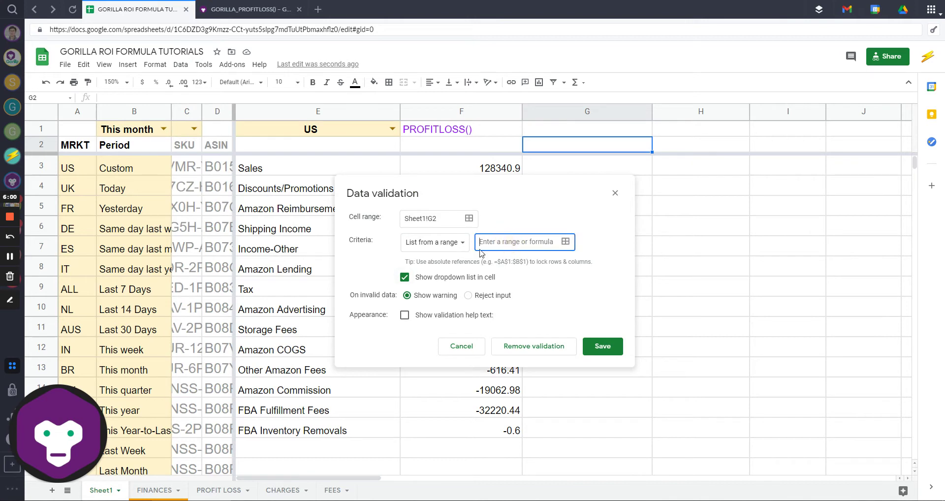
pyautogui.click(566, 242)
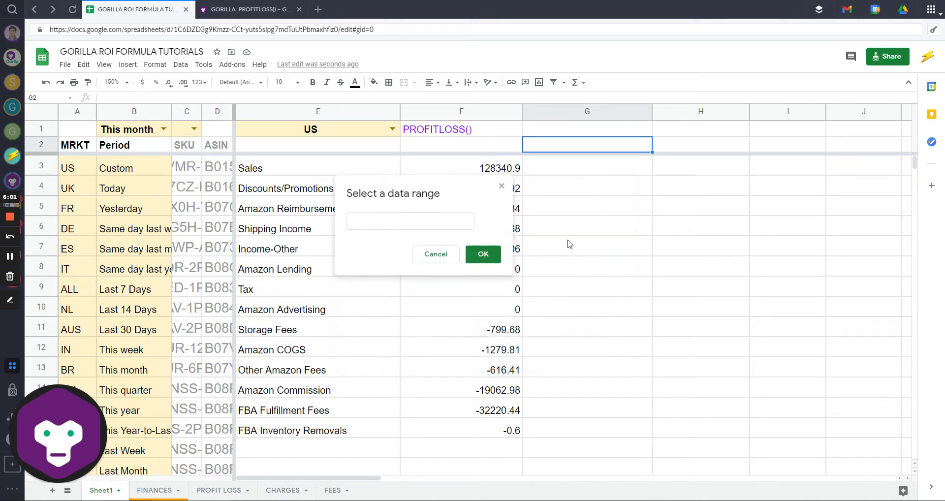
# Set the validation list's source range to E3:E22, covering the category names and spare rows below them.
pyautogui.click(404, 218)
pyautogui.moveTo(262, 171); pyautogui.dragTo(275, 451)
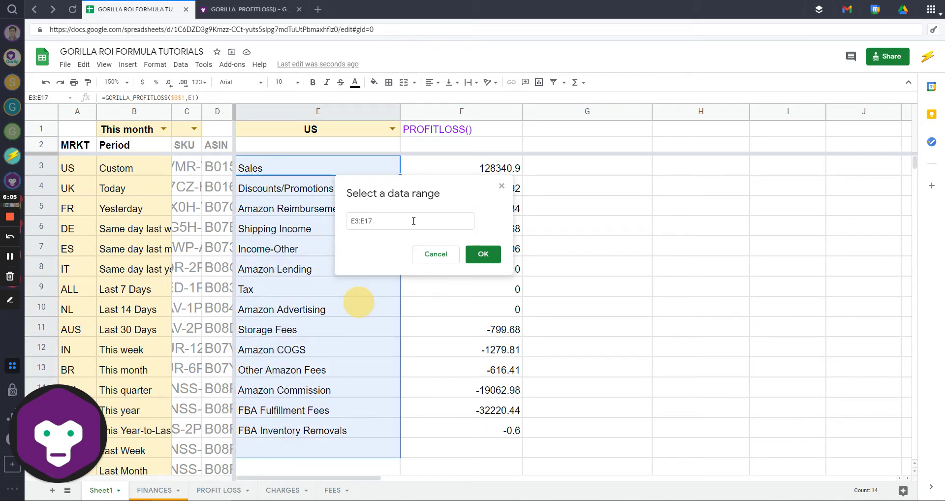
pyautogui.click(283, 174)
pyautogui.moveTo(283, 176); pyautogui.dragTo(310, 380)
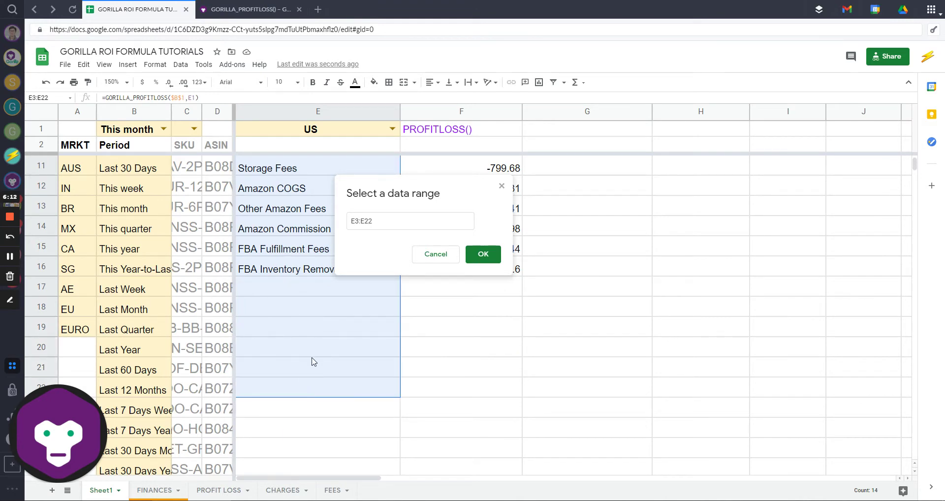
pyautogui.scroll(5, 310, 355)
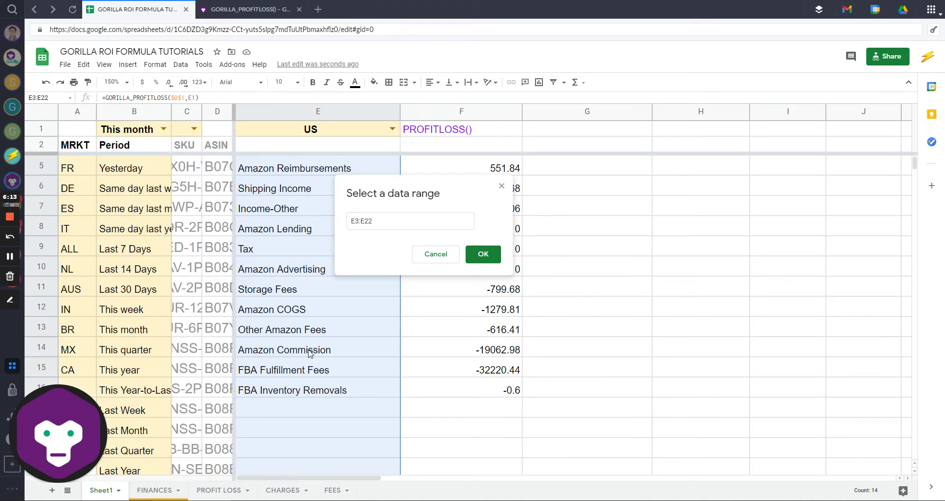
pyautogui.scroll(-5, 304, 298)
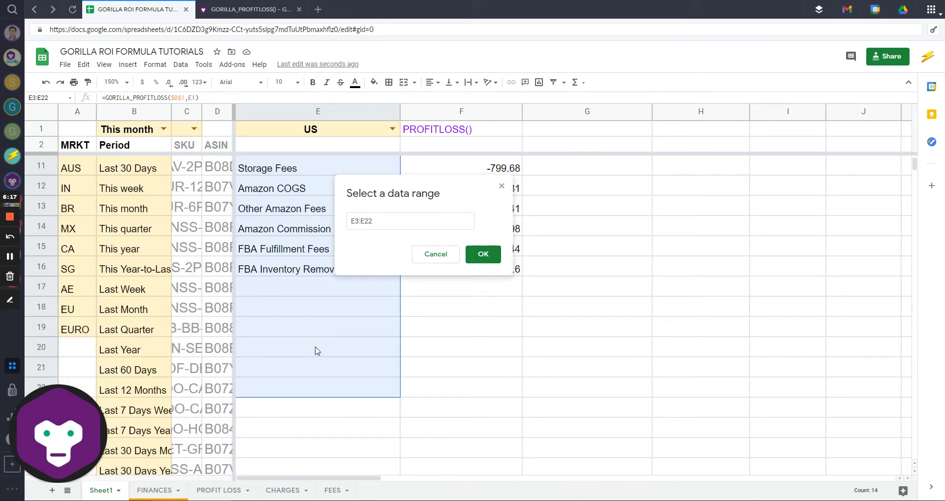
pyautogui.scroll(5, 315, 319)
pyautogui.scroll(-4, 330, 344)
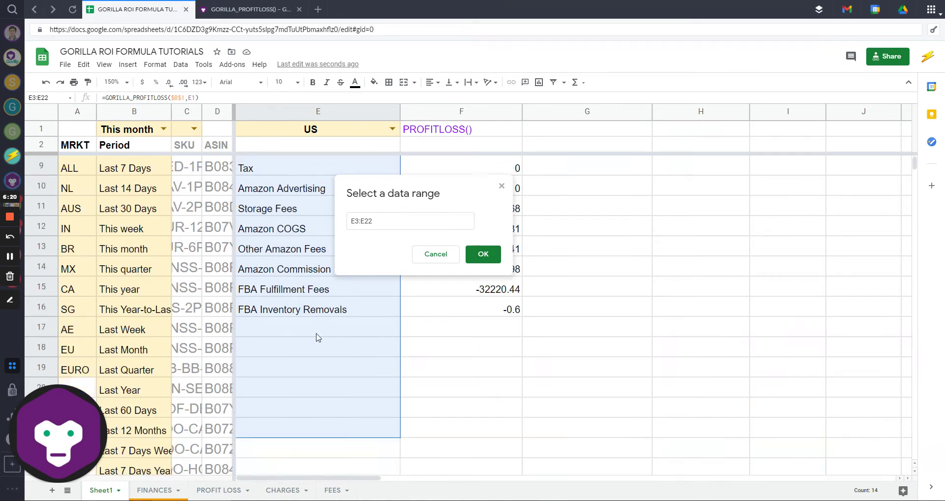
pyautogui.scroll(4, 345, 295)
pyautogui.click(482, 254)
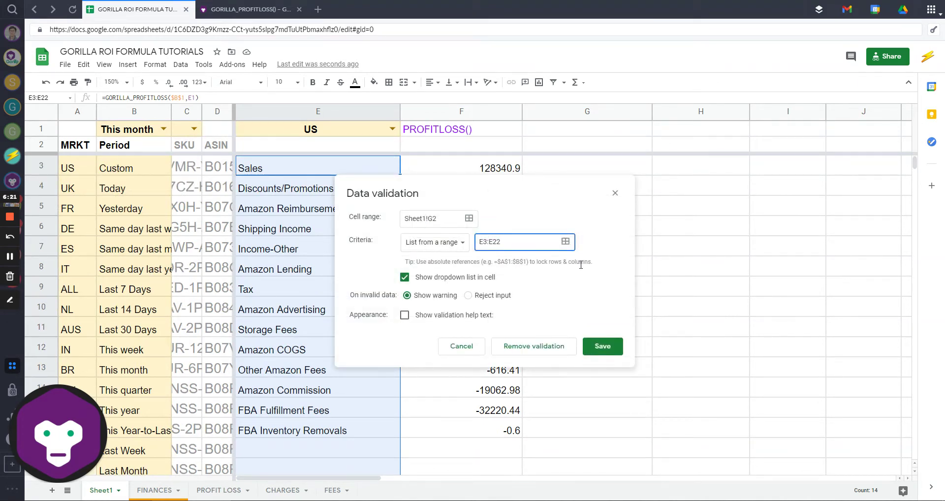
# Save the validation rule for G2 and fill the cell with the same light yellow as the other dropdown cells.
pyautogui.click(602, 346)
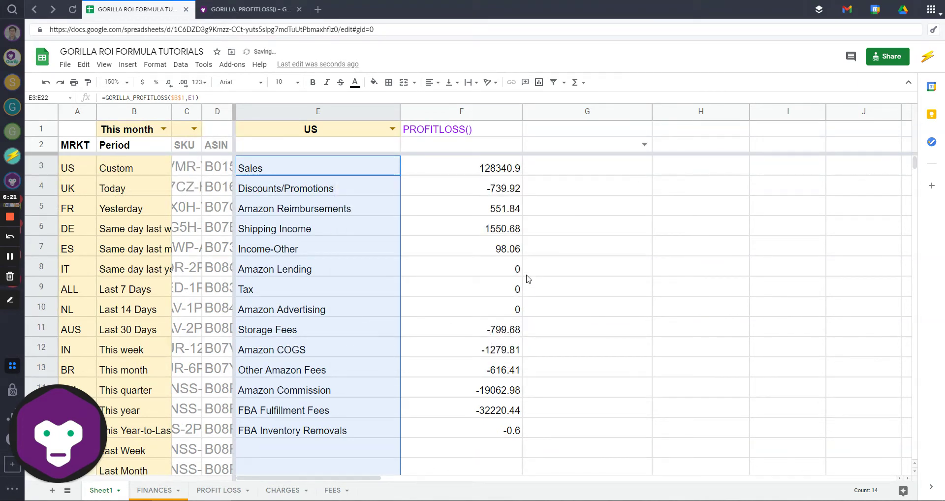
pyautogui.click(599, 146)
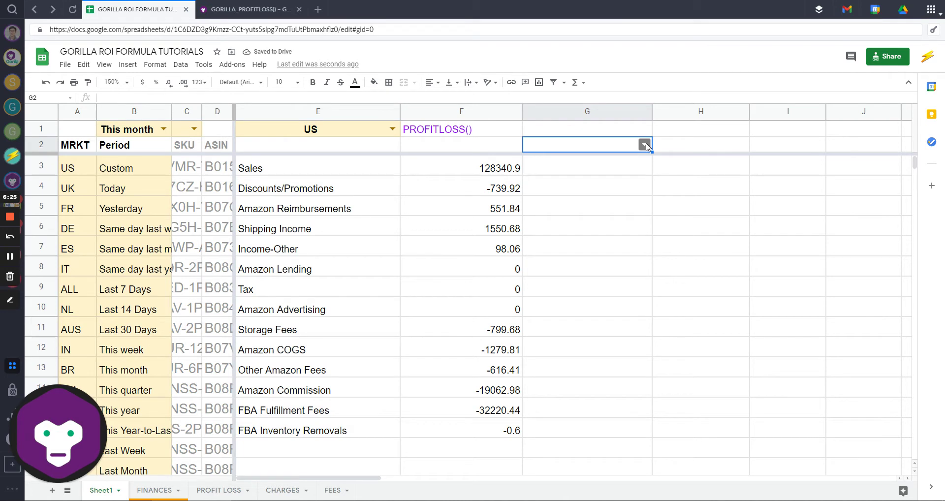
pyautogui.click(374, 82)
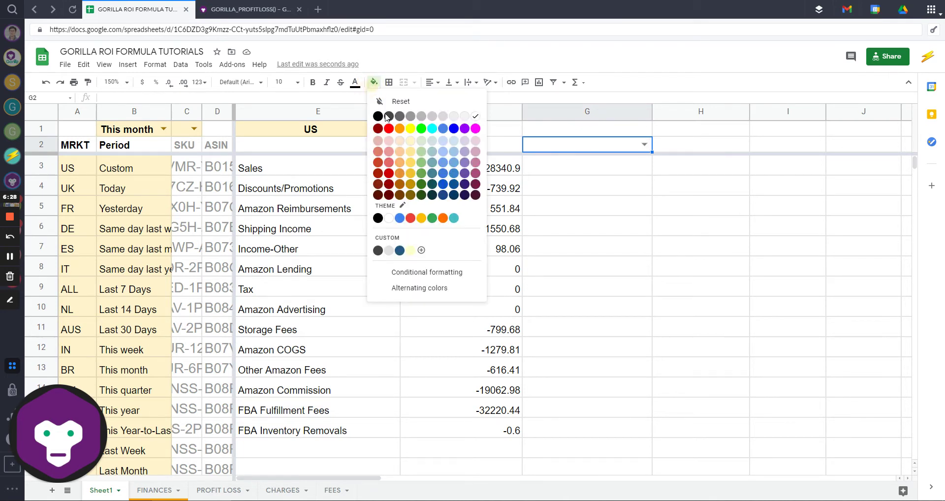
pyautogui.click(410, 141)
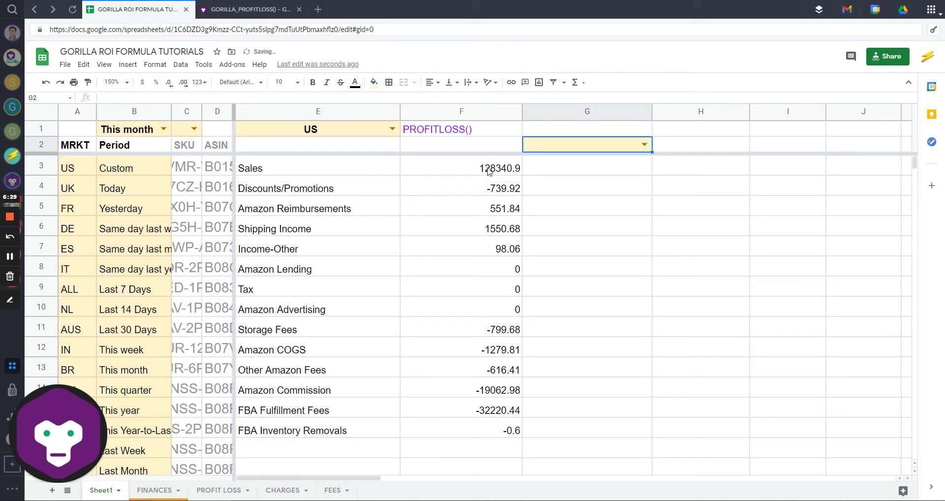
# Review the category options in G2's dropdown and choose Sales.
pyautogui.click(645, 145)
pyautogui.click(691, 165)
pyautogui.doubleClick(620, 144)
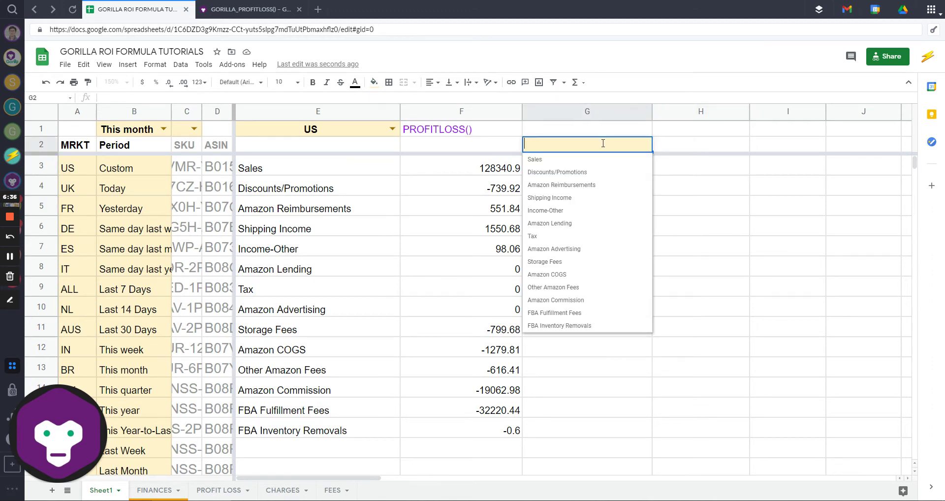
pyautogui.click(336, 177)
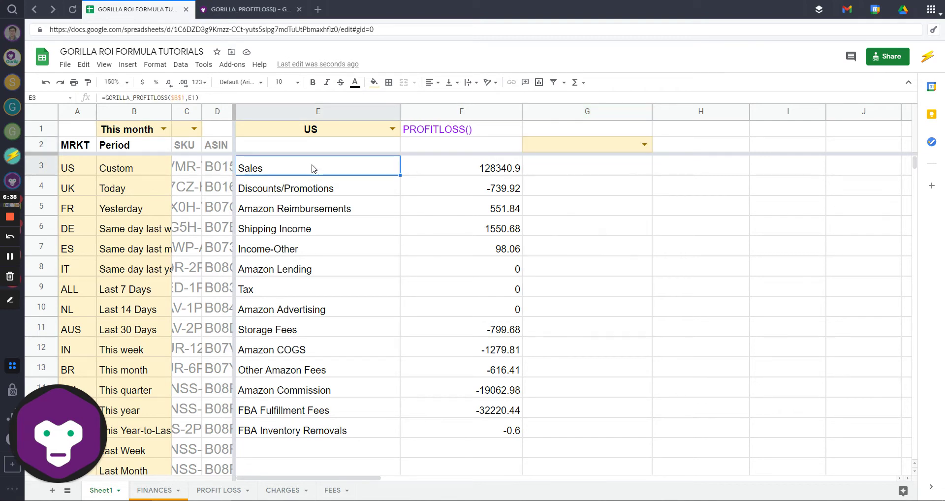
pyautogui.doubleClick(627, 145)
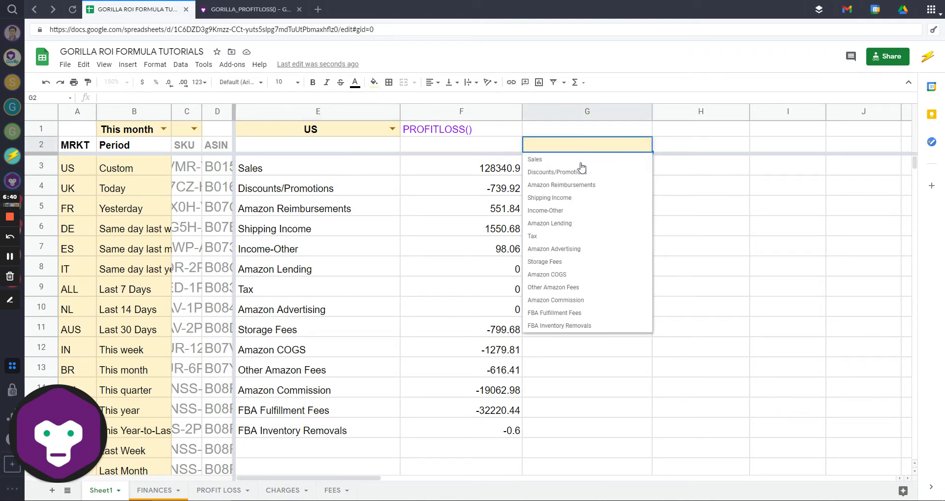
pyautogui.click(580, 162)
# Start a GORILLA_PROFITLOSS formula in G3 with B1 as the period and E1 as the marketplace.
pyautogui.click(555, 172)
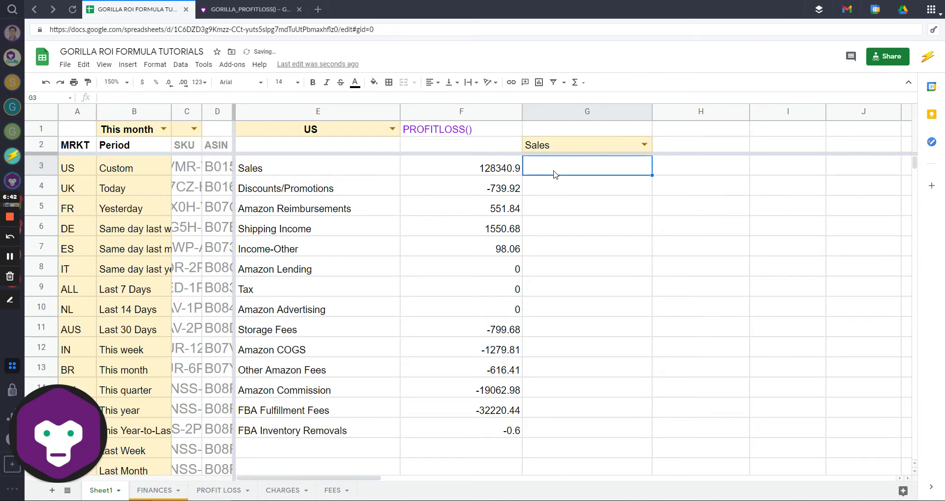
pyautogui.write('=gorilla_')
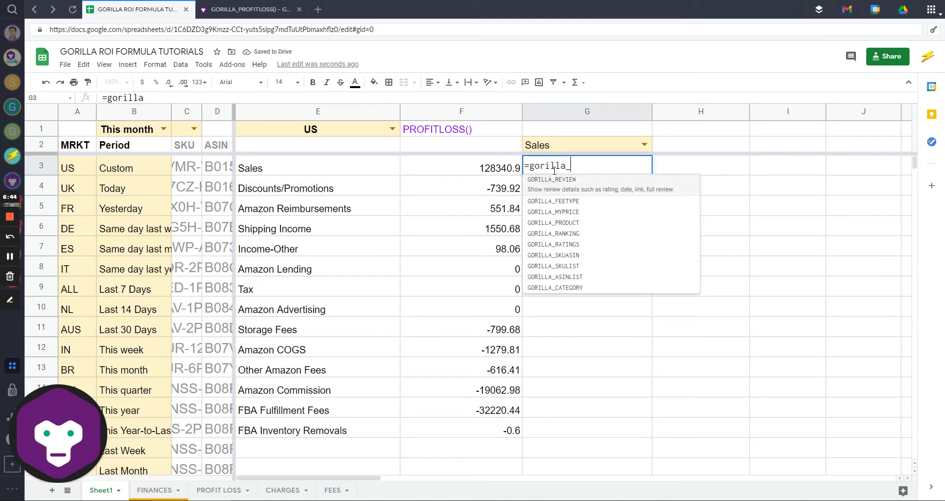
pyautogui.write('profit')
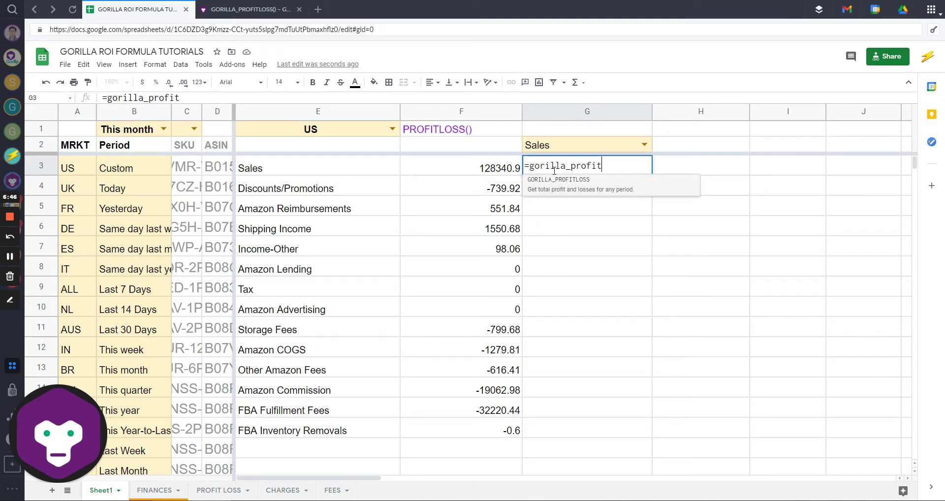
pyautogui.click(560, 181)
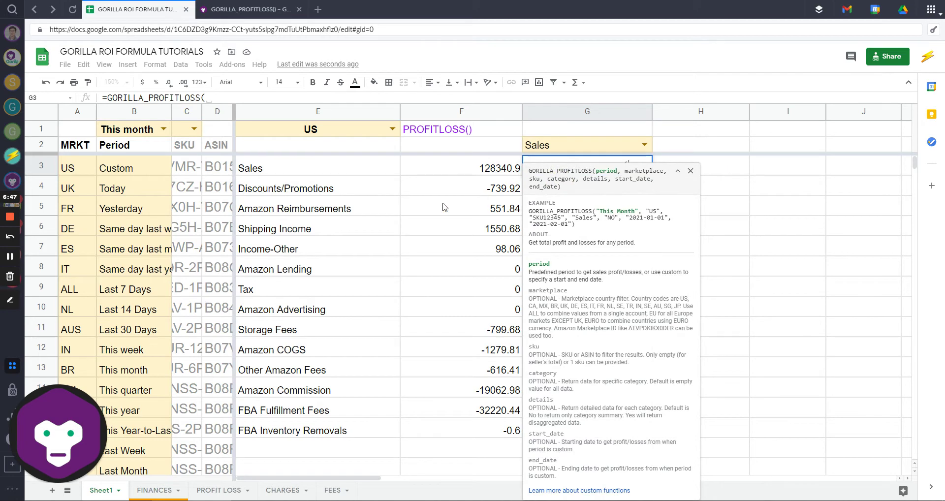
pyautogui.click(118, 132)
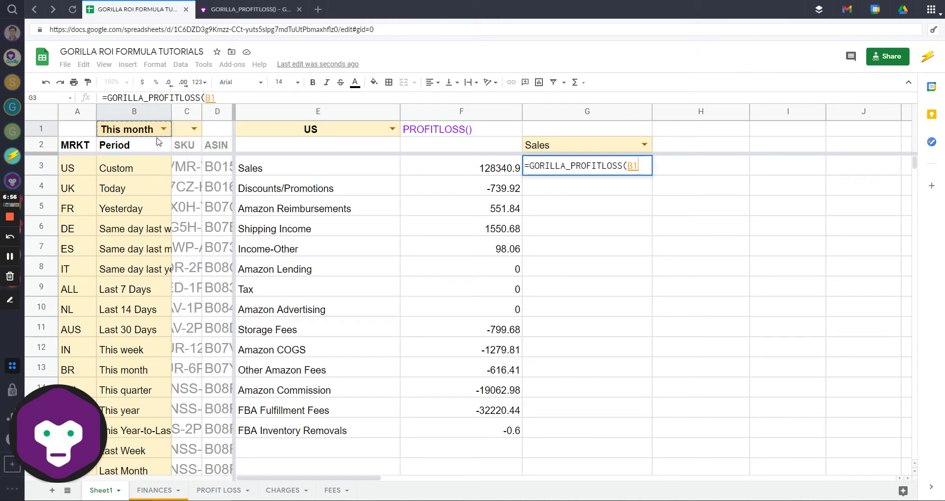
pyautogui.write(',')
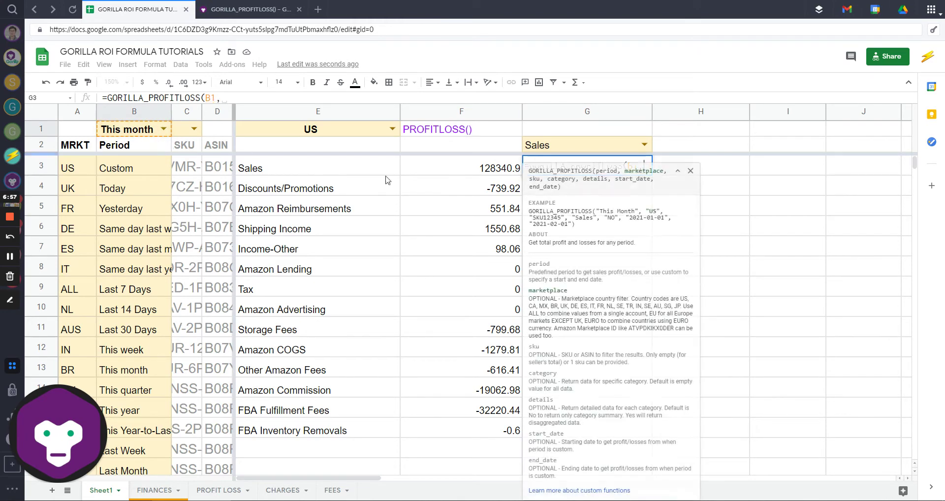
pyautogui.click(358, 133)
pyautogui.write(',')
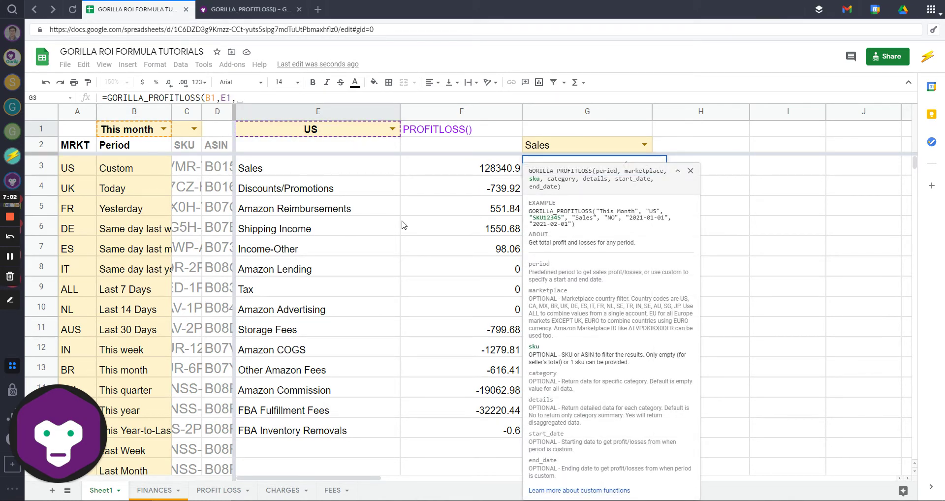
# Complete the G3 formula with an empty SKU, G2 as the category and "yes" for details.
pyautogui.write(',')
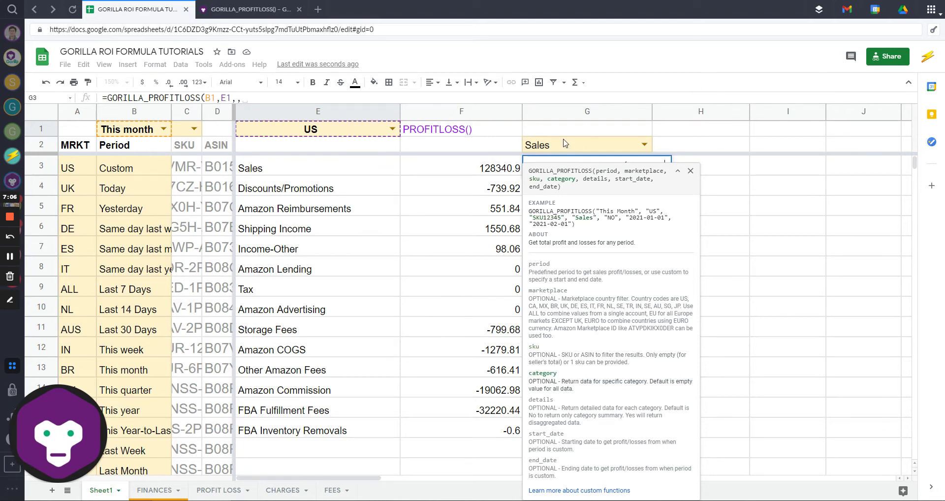
pyautogui.click(565, 145)
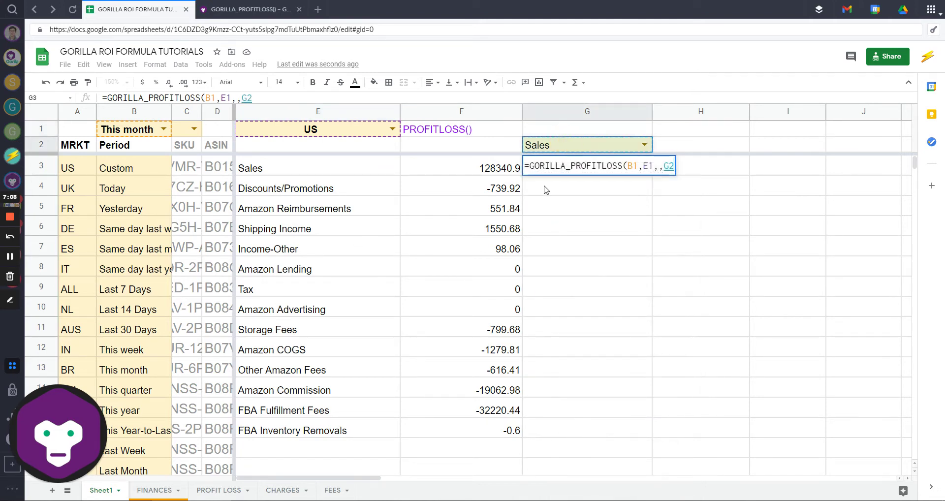
pyautogui.write(',')
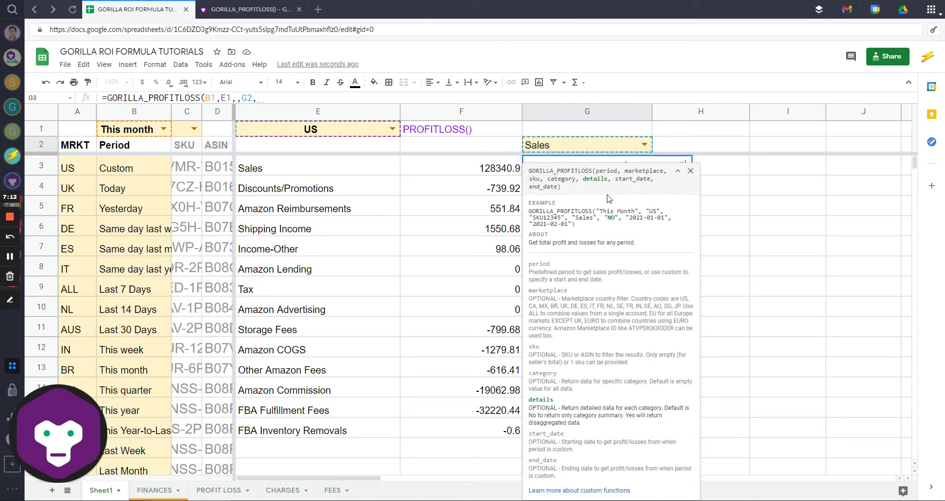
pyautogui.write('"yes"')
pyautogui.click(680, 170)
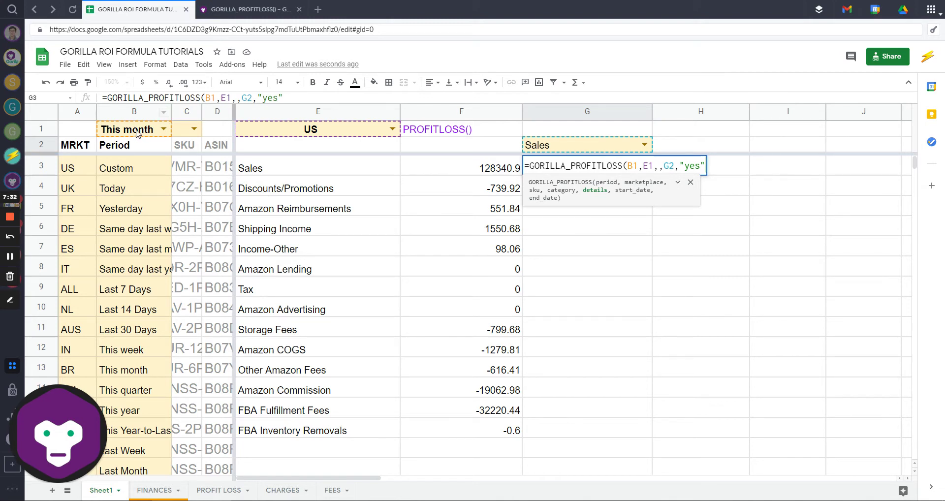
pyautogui.write(')')
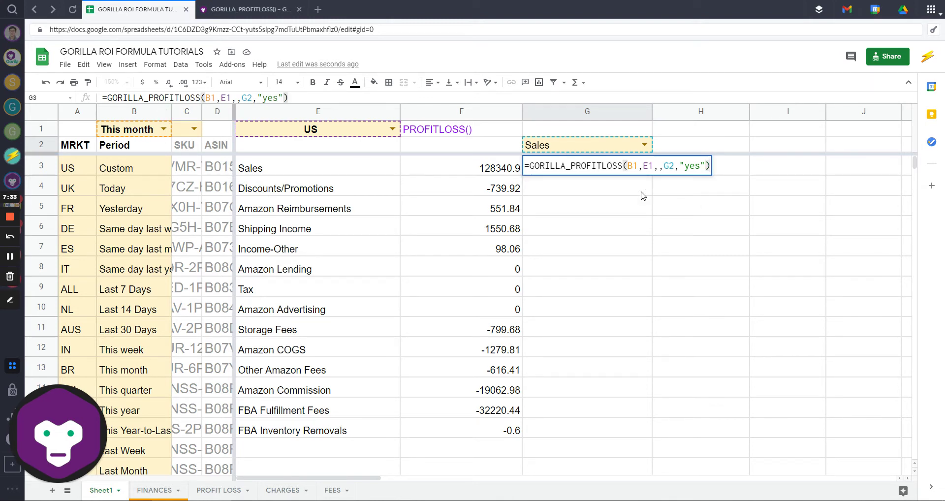
pyautogui.press('Return')
# Set the font size of the detail results in G3:I18 to 10.
pyautogui.click(612, 166)
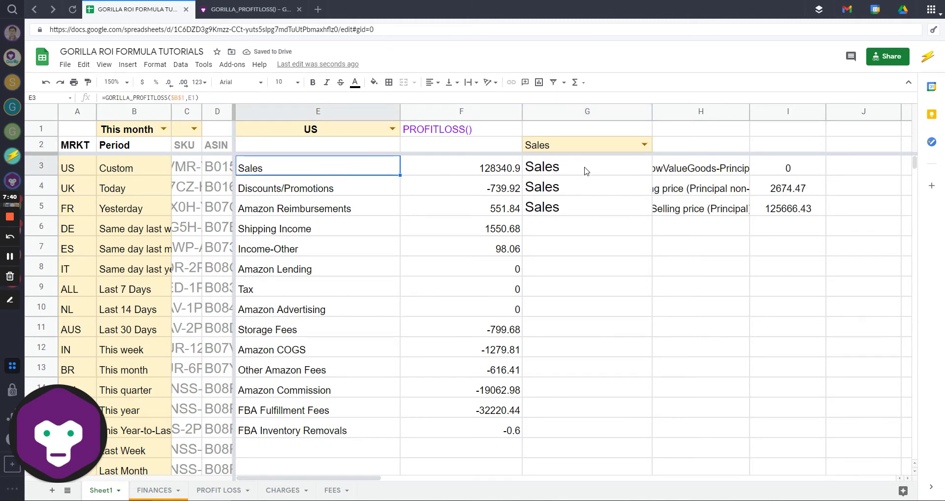
pyautogui.moveTo(584, 172); pyautogui.dragTo(788, 471)
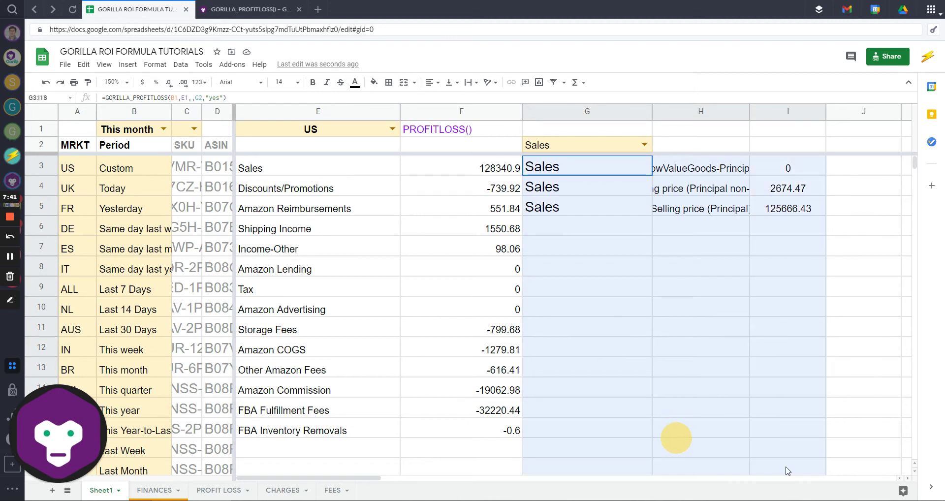
pyautogui.click(287, 81)
pyautogui.click(280, 162)
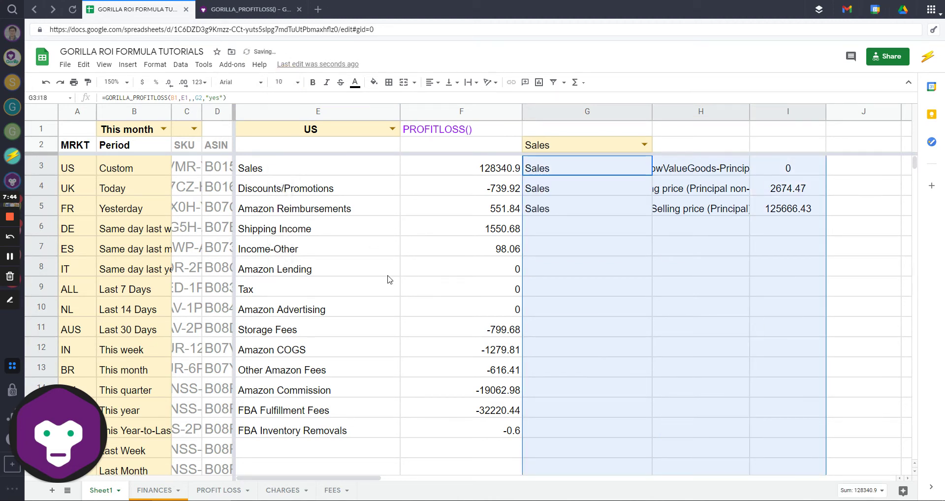
# Narrow column G slightly, widen column H to fit the subcategory names, and left-align the detail columns H and I.
pyautogui.click(719, 172)
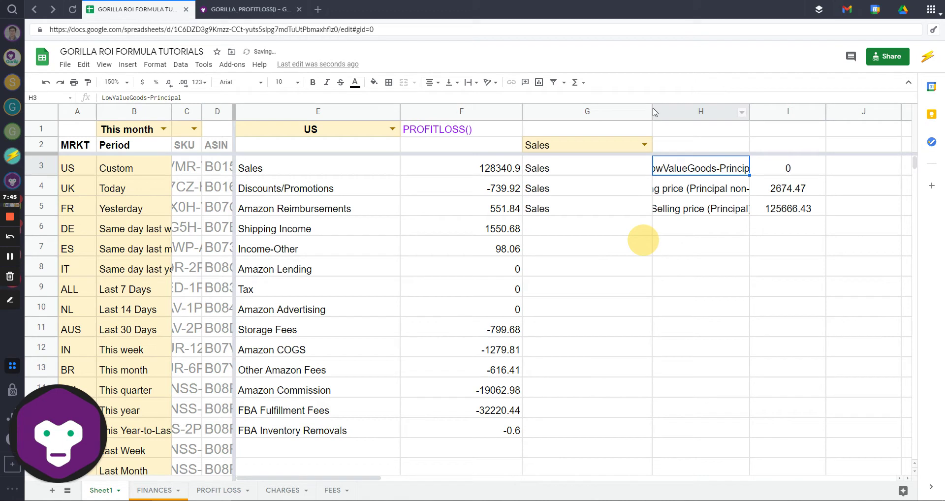
pyautogui.moveTo(652, 107); pyautogui.dragTo(630, 111)
pyautogui.moveTo(727, 109); pyautogui.dragTo(864, 111)
pyautogui.moveTo(733, 111); pyautogui.dragTo(876, 108)
pyautogui.click(438, 87)
pyautogui.click(430, 100)
pyautogui.click(692, 294)
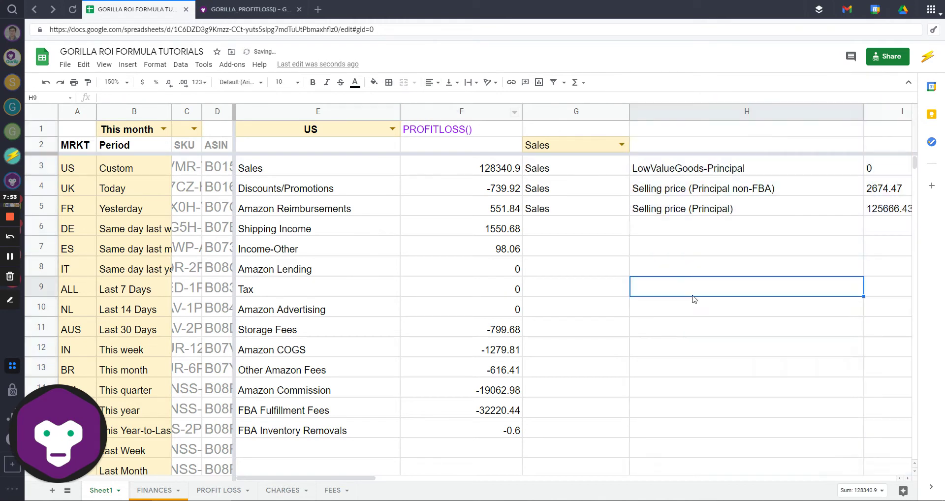
# Right-align the amounts in column I.
pyautogui.moveTo(365, 478); pyautogui.dragTo(433, 480)
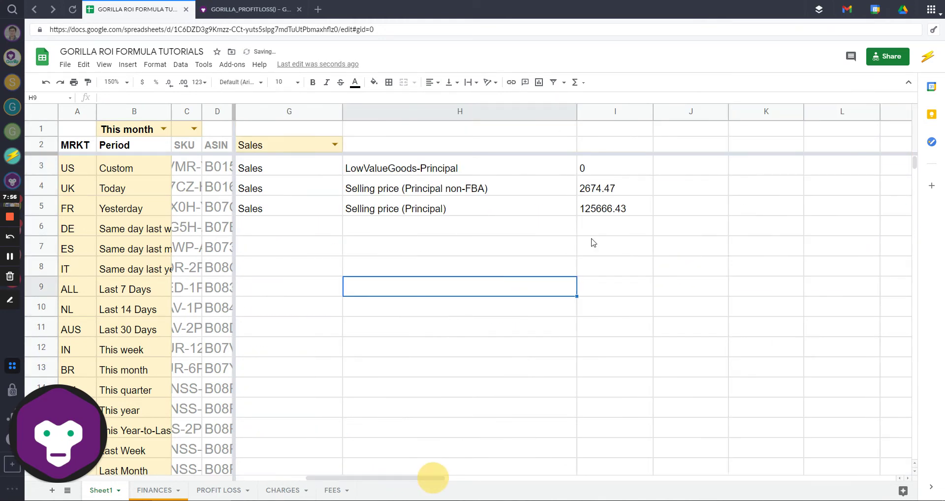
pyautogui.click(601, 111)
pyautogui.click(437, 82)
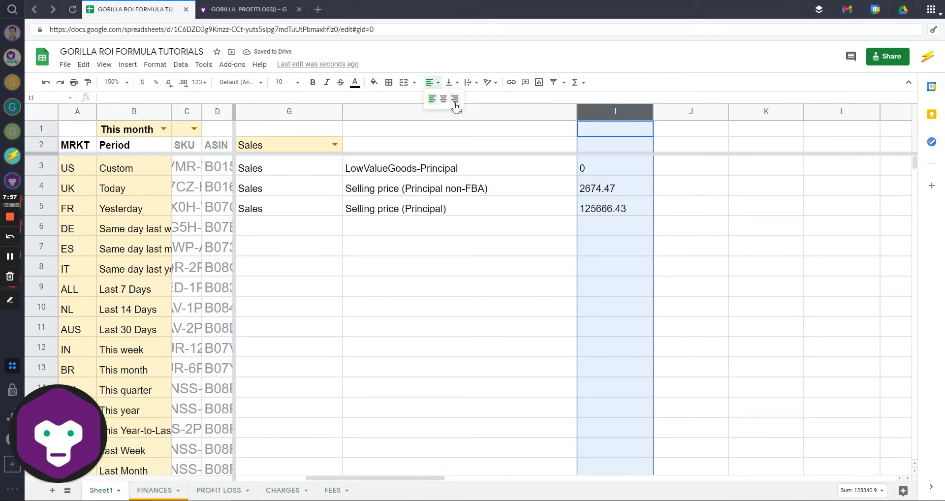
pyautogui.click(455, 101)
pyautogui.click(492, 253)
# Examine the Sales subcategories in H3:H5 and compare them with the summary value in F3 and the formula in G3.
pyautogui.moveTo(431, 478); pyautogui.dragTo(416, 481)
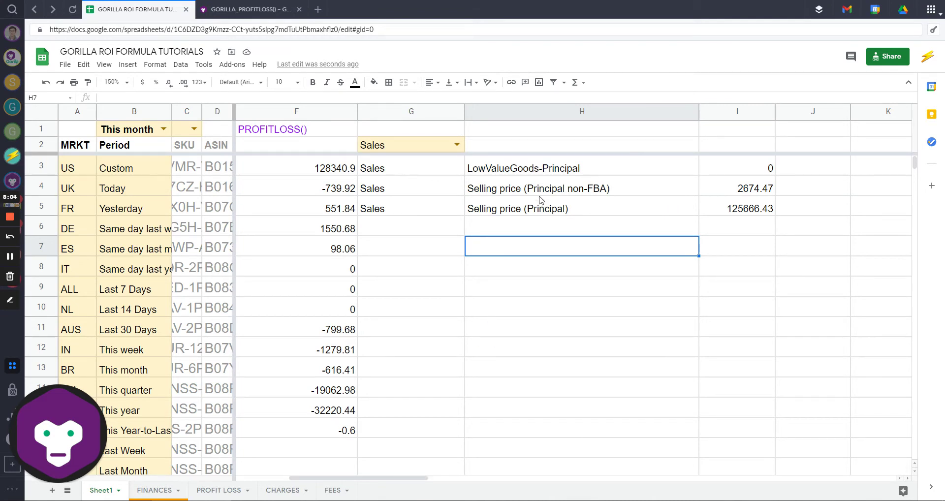
pyautogui.moveTo(520, 173); pyautogui.dragTo(512, 206)
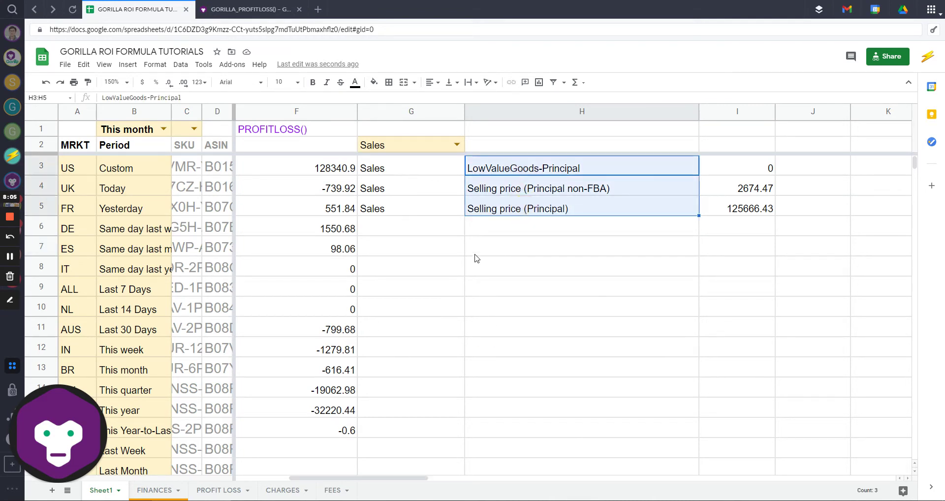
pyautogui.click(501, 212)
pyautogui.click(536, 190)
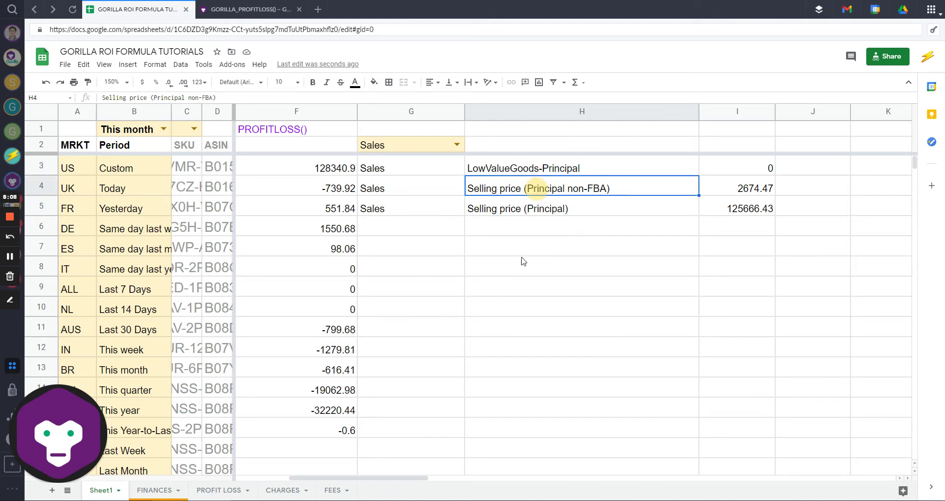
pyautogui.click(512, 172)
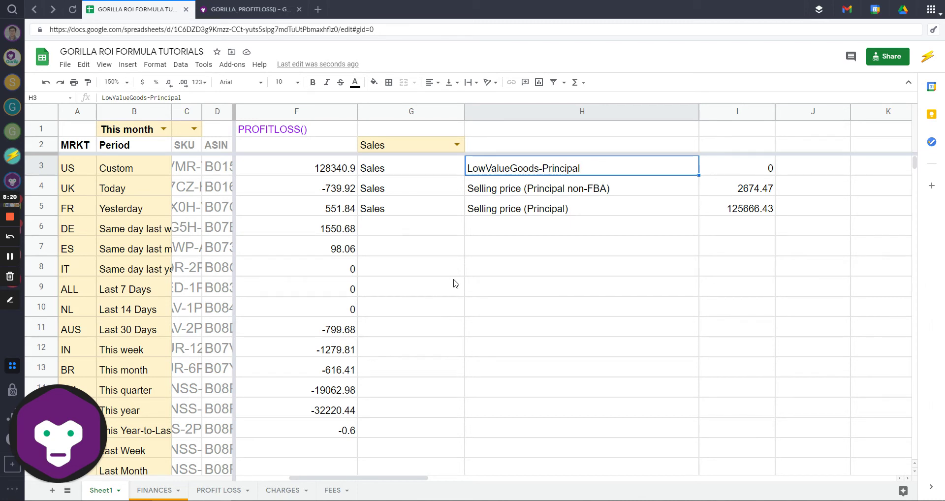
pyautogui.press('Left')
pyautogui.press('Left')
pyautogui.press('Left')
pyautogui.press('Right')
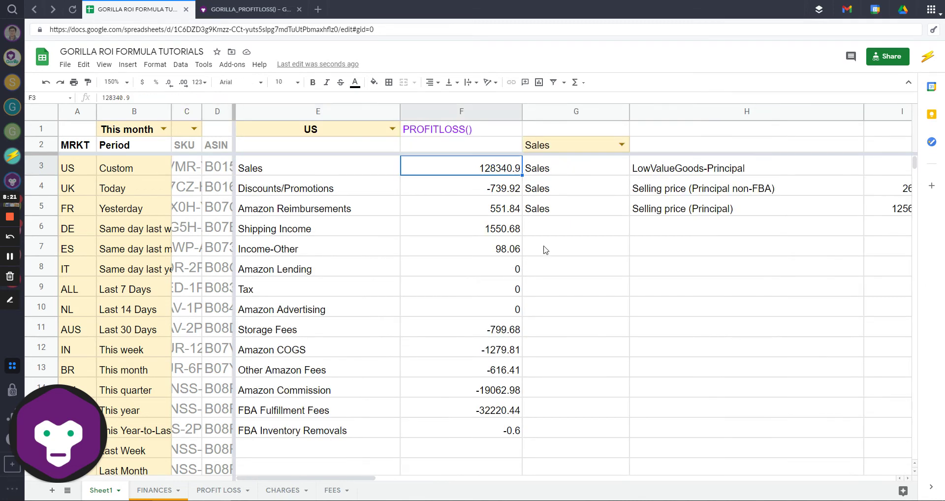
pyautogui.press('Right')
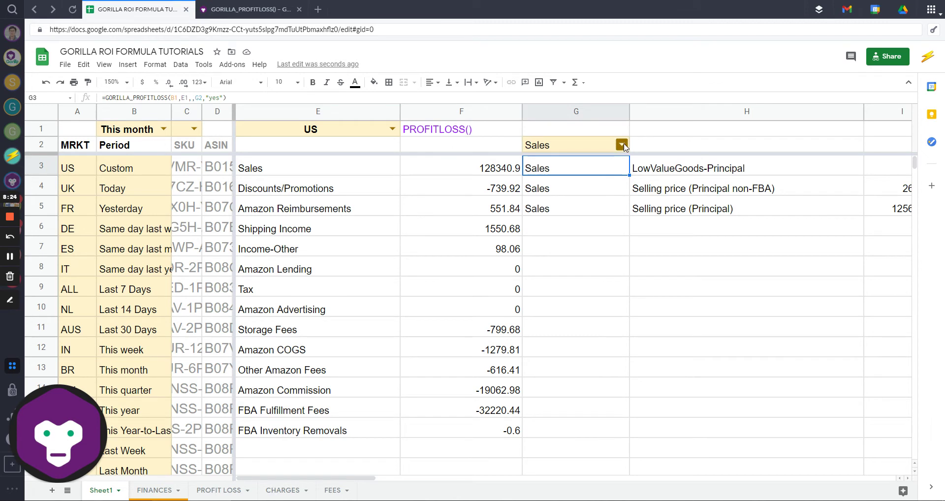
# Change the category in G2's dropdown to Tax and select the G3 formula cell.
pyautogui.click(622, 145)
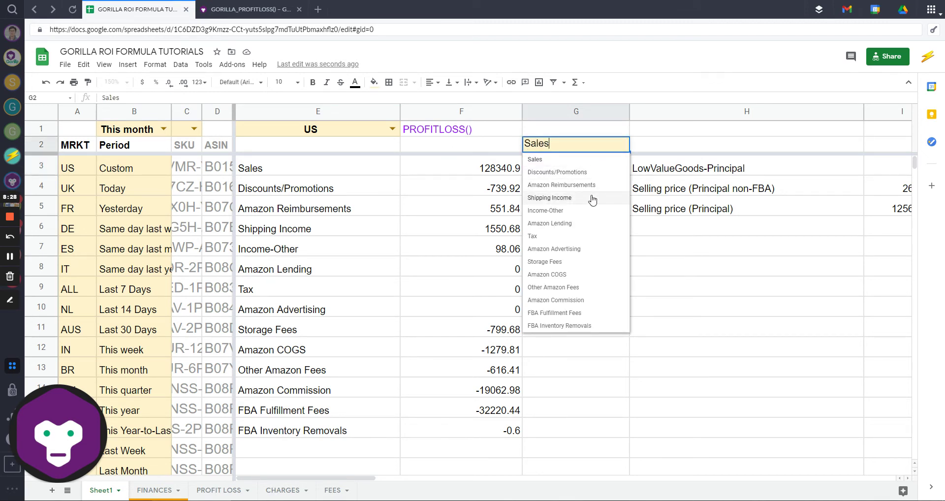
pyautogui.click(544, 237)
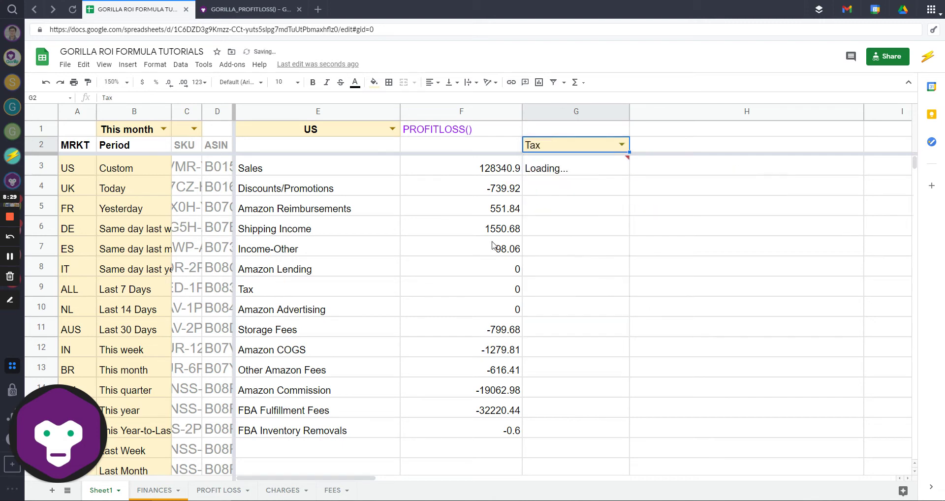
pyautogui.click(583, 172)
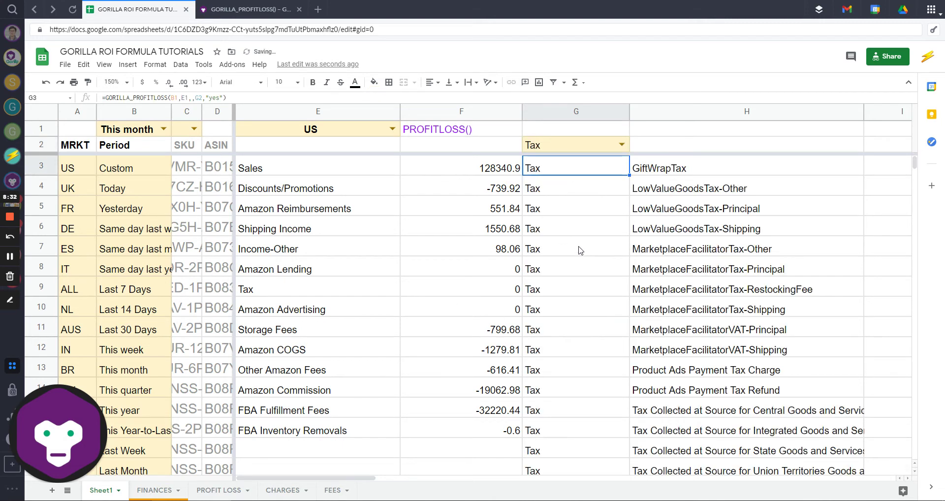
# Review the arguments of the GORILLA_PROFITLOSS formula in G3 without changing it, and check the category cell G2.
pyautogui.press('Return')
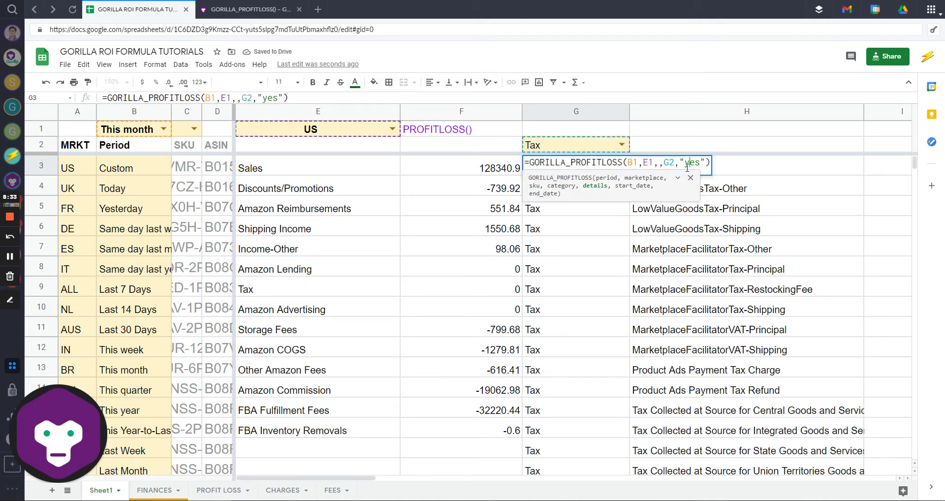
pyautogui.press('Escape')
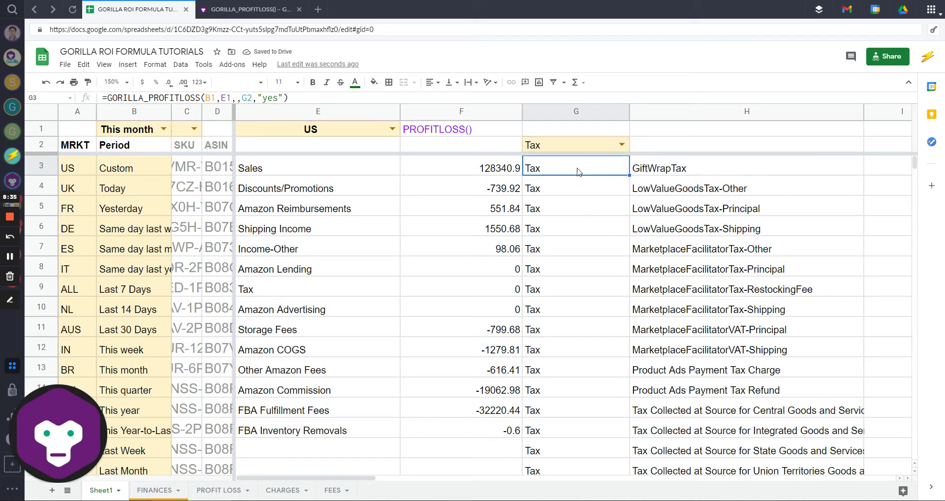
pyautogui.click(726, 171)
pyautogui.click(585, 145)
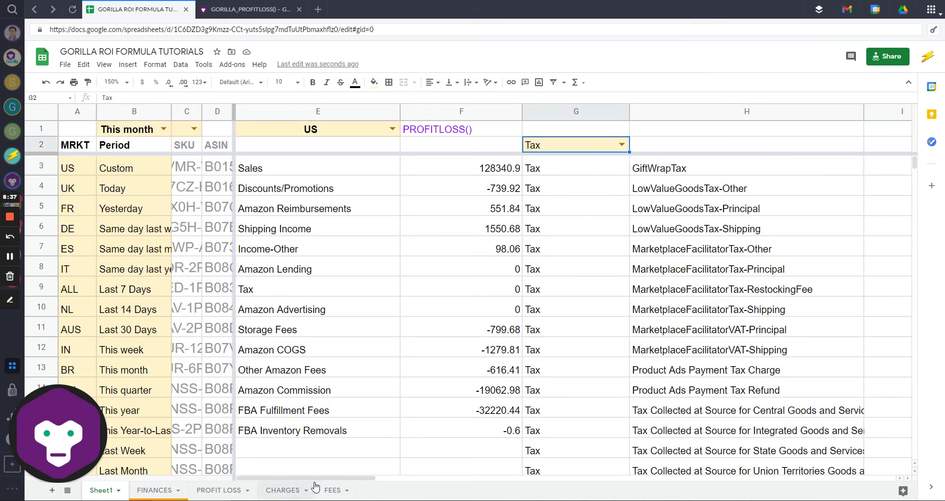
# Compare the profit and loss summary in E3:F16 with the Tax detail rows in columns G and H.
pyautogui.moveTo(308, 479)
pyautogui.mouseDown()
pyautogui.moveTo(402, 479)
pyautogui.moveTo(308, 479)
pyautogui.mouseUp()
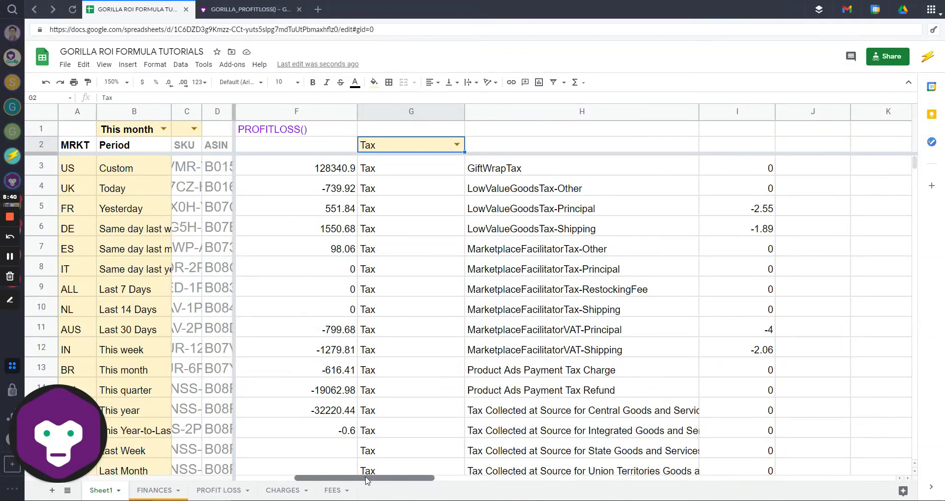
pyautogui.moveTo(303, 168); pyautogui.dragTo(470, 436)
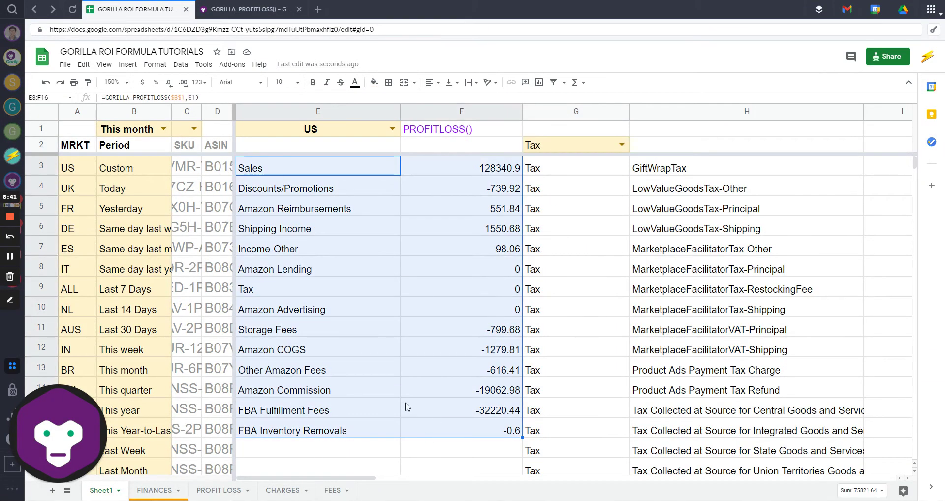
pyautogui.click(557, 372)
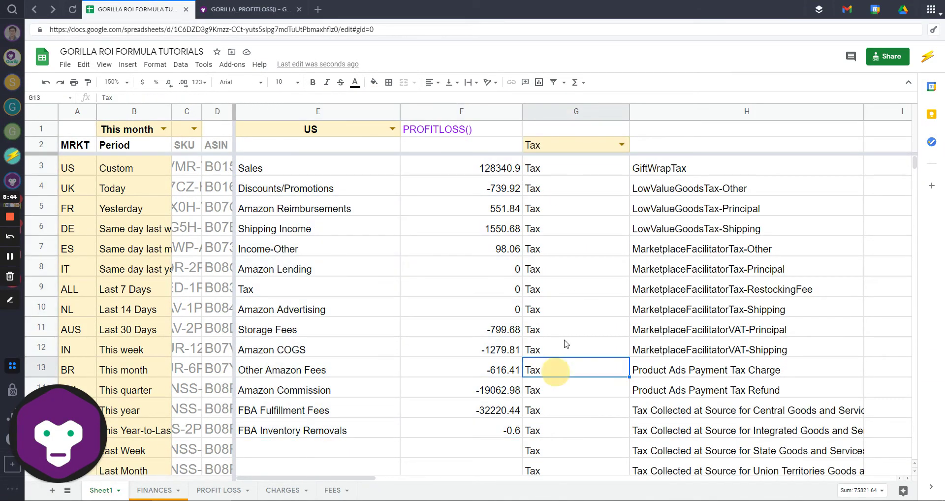
pyautogui.moveTo(581, 169); pyautogui.dragTo(713, 291)
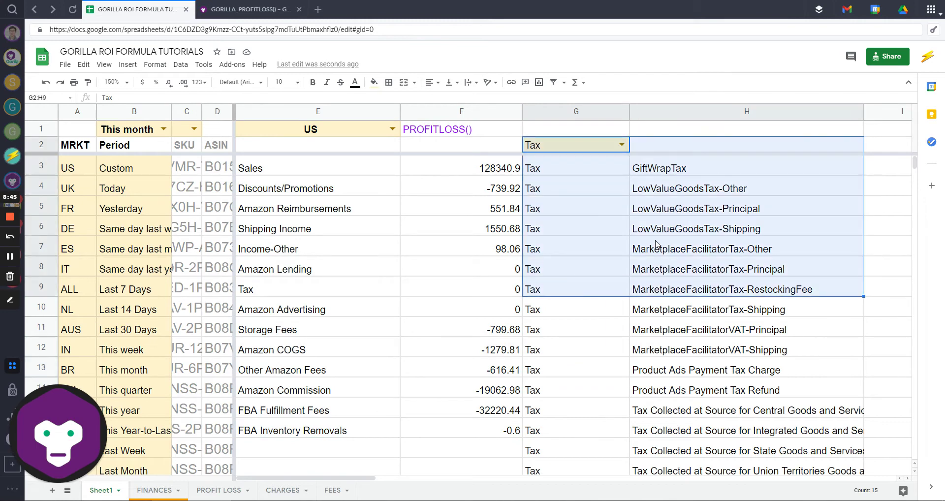
pyautogui.click(704, 249)
# Narrow column G so it fits the short Tax category name.
pyautogui.moveTo(369, 479); pyautogui.dragTo(431, 479)
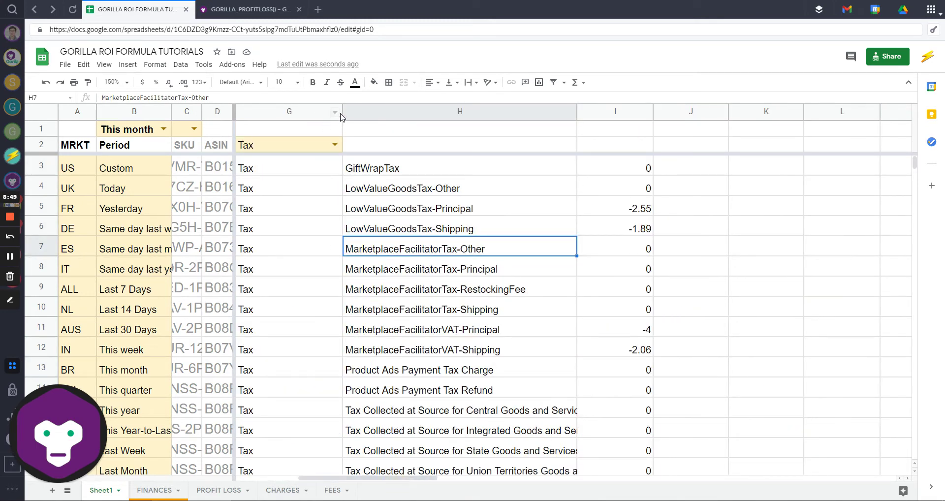
pyautogui.moveTo(342, 118); pyautogui.dragTo(303, 117)
# Examine the full list of Tax subcategories in H3:H29 together with their amounts in column I.
pyautogui.click(336, 168)
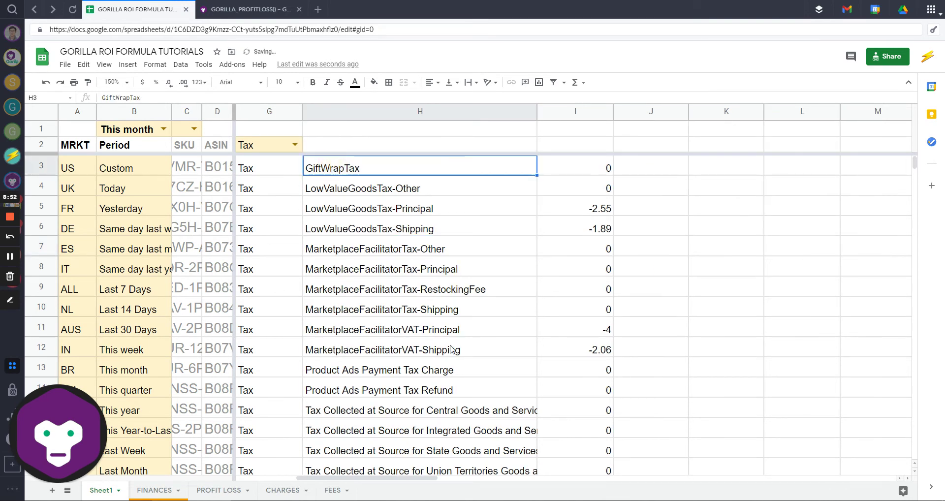
pyautogui.scroll(-7, 451, 349)
pyautogui.keyDown('shift'); pyautogui.click(396, 331); pyautogui.keyUp('shift')
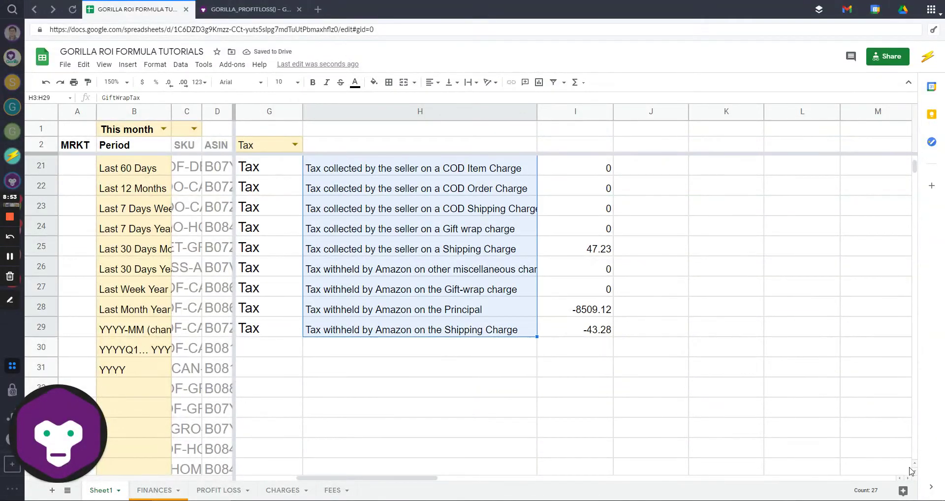
pyautogui.scroll(7, 449, 331)
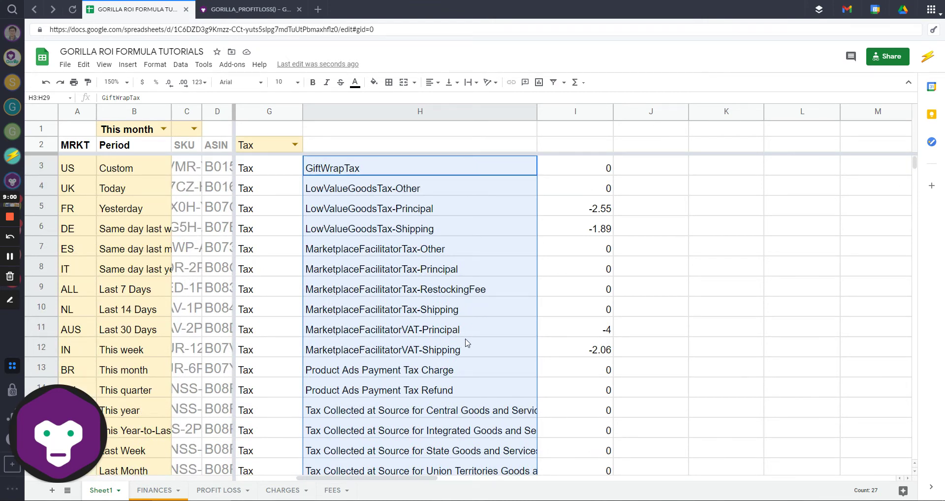
pyautogui.click(475, 351)
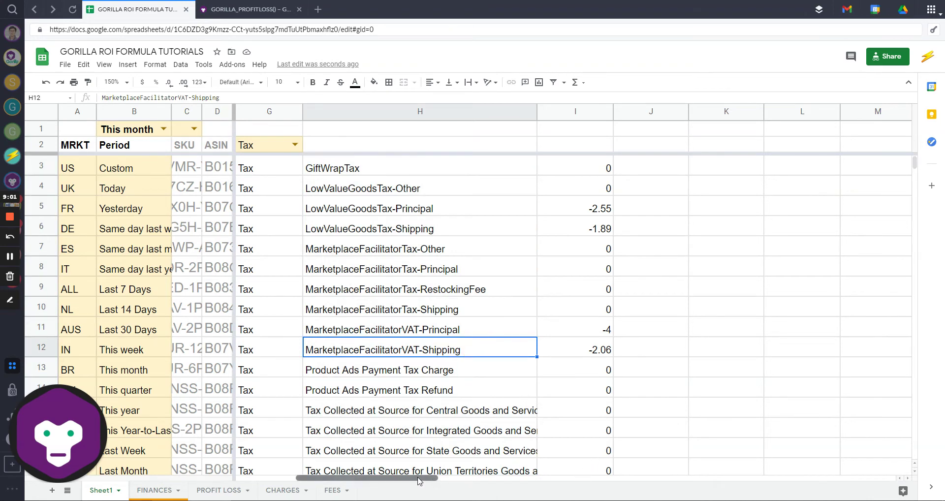
# Highlight the summary categories in column E, set the G2 category to Amazon COGS, and select its subcategory in H3.
pyautogui.moveTo(419, 481); pyautogui.dragTo(359, 481)
pyautogui.moveTo(318, 172); pyautogui.dragTo(257, 429)
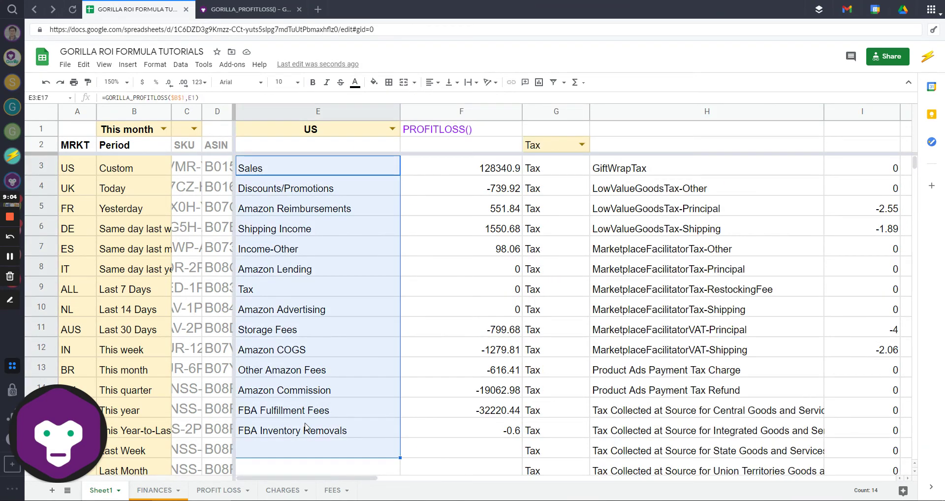
pyautogui.click(576, 145)
pyautogui.click(581, 144)
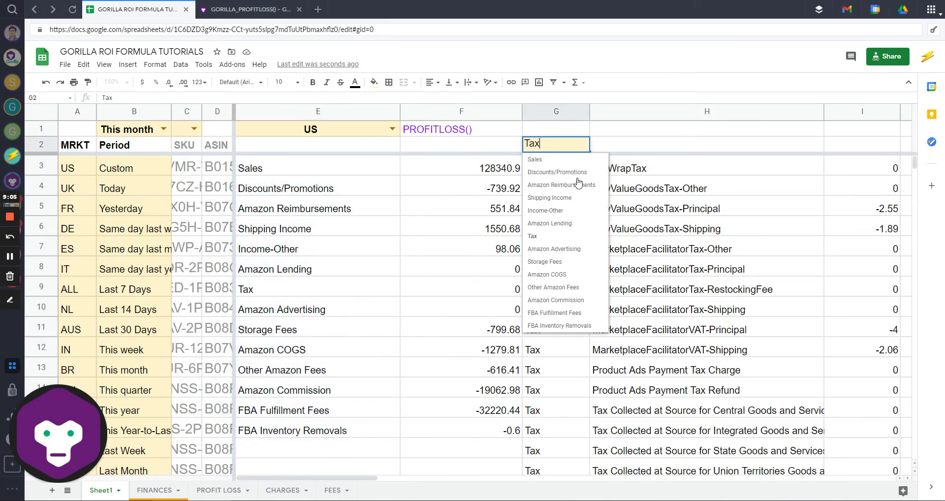
pyautogui.click(580, 275)
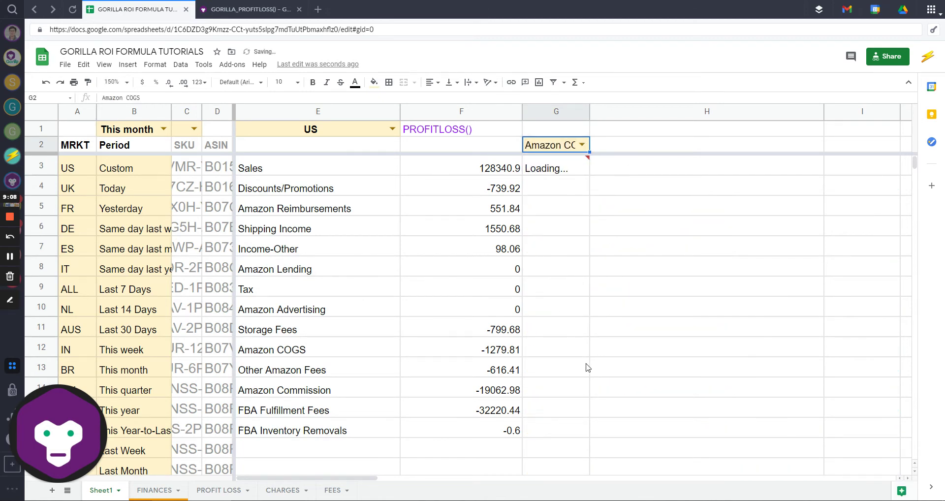
pyautogui.click(582, 366)
pyautogui.click(668, 261)
pyautogui.hotkey('ctrl', 'Up')
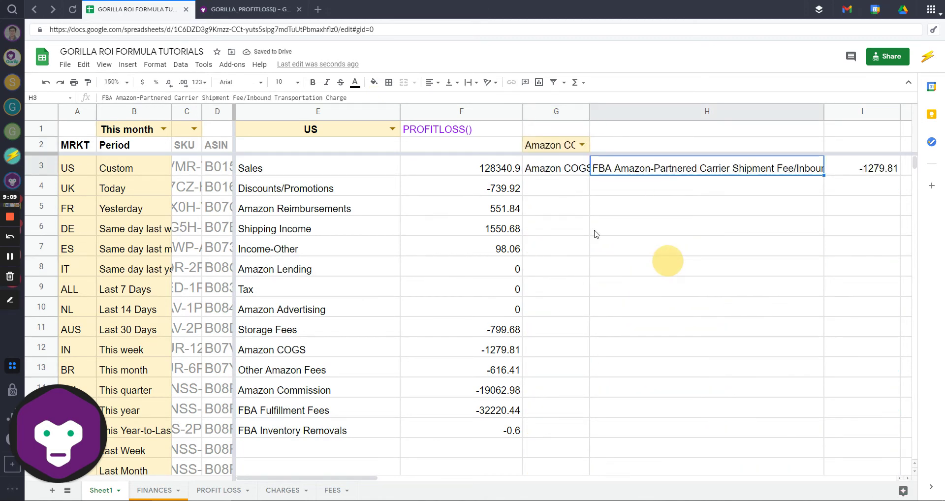
# Change the category in G2 to FBA Fulfillment Fees and widen column G to fit the full category name.
pyautogui.click(582, 144)
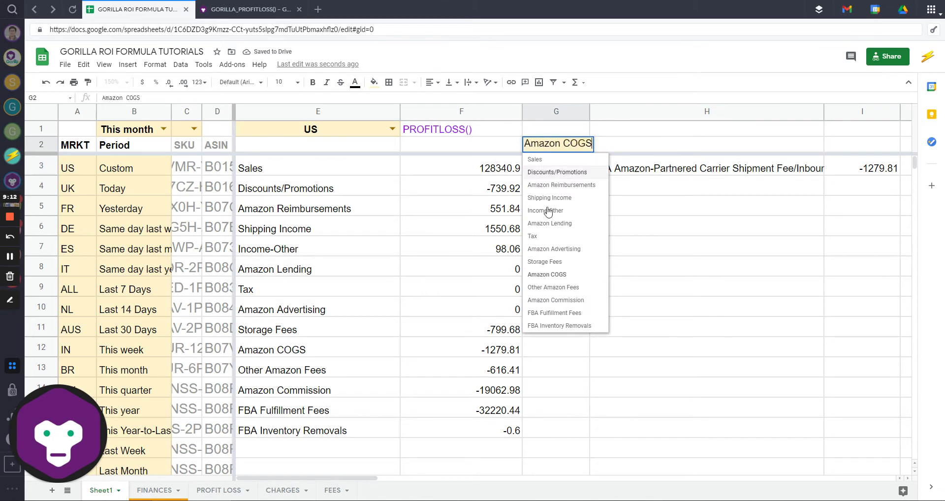
pyautogui.click(573, 315)
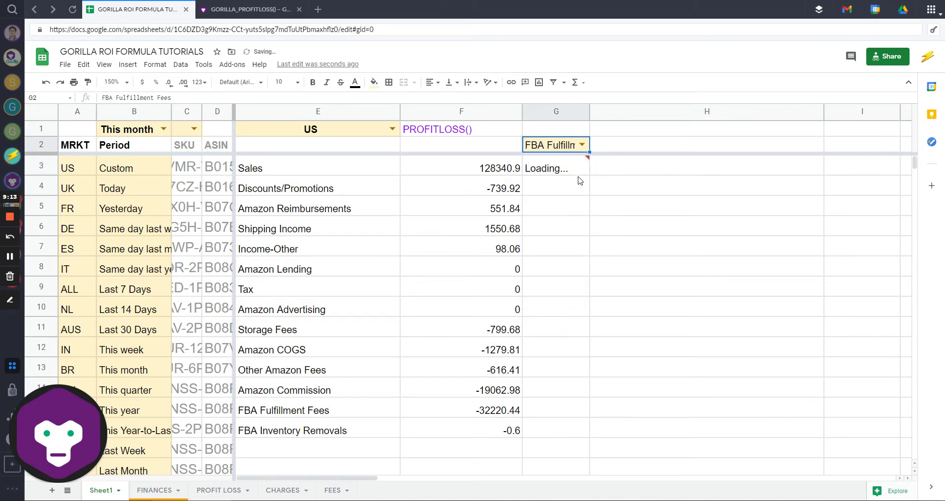
pyautogui.moveTo(589, 112); pyautogui.dragTo(683, 112)
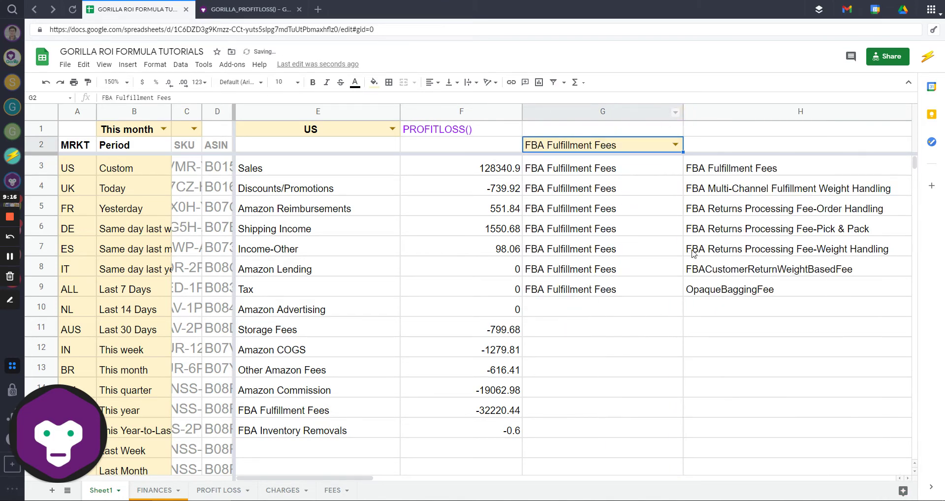
# Examine the FBA Fulfillment Fees subcategories and amounts in H3:I9, and compare I3 with the summary value in F15.
pyautogui.moveTo(369, 479); pyautogui.dragTo(450, 478)
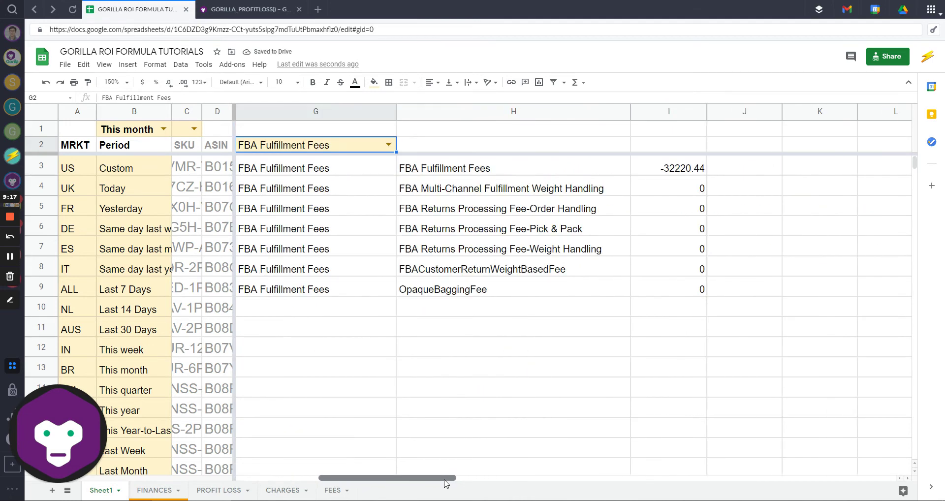
pyautogui.moveTo(545, 179); pyautogui.dragTo(640, 307)
pyautogui.click(554, 407)
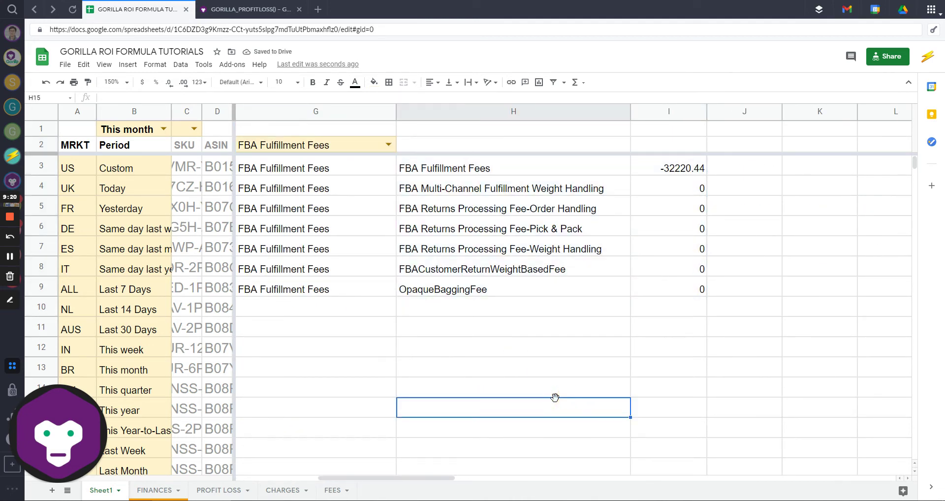
pyautogui.moveTo(449, 478); pyautogui.dragTo(415, 478)
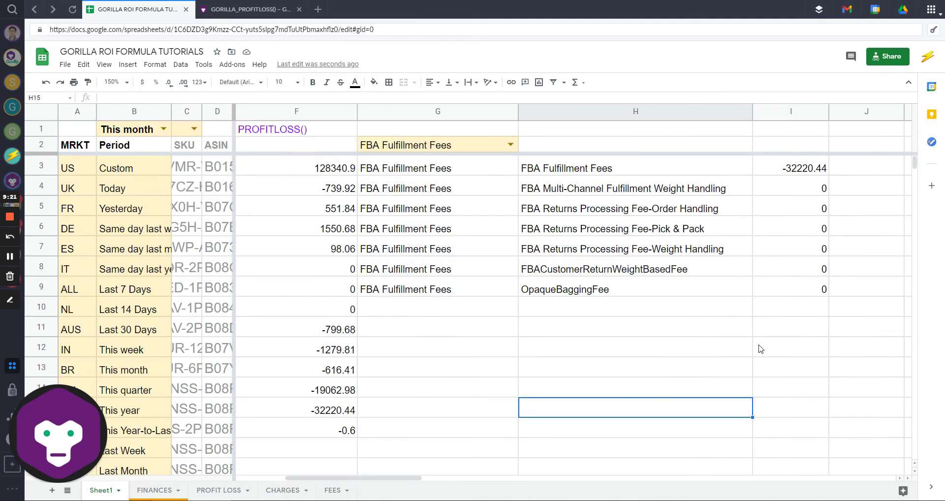
pyautogui.click(711, 275)
pyautogui.press('Right')
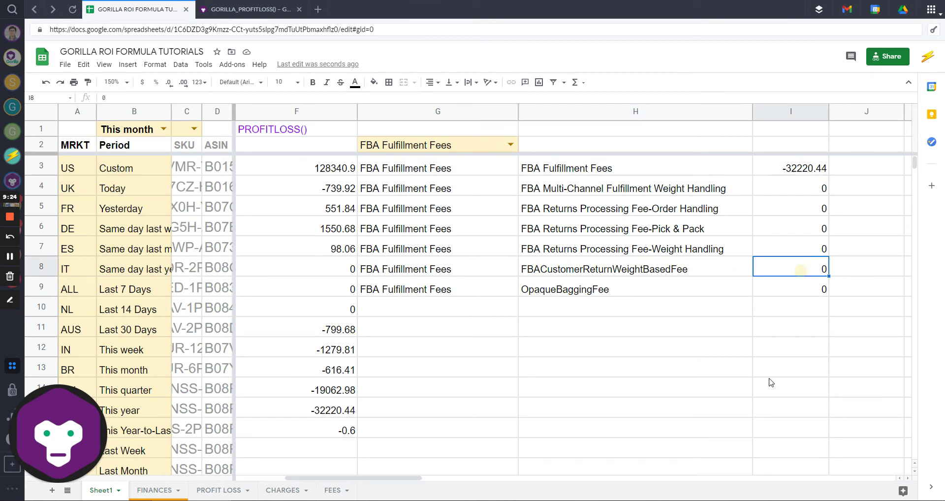
pyautogui.click(618, 169)
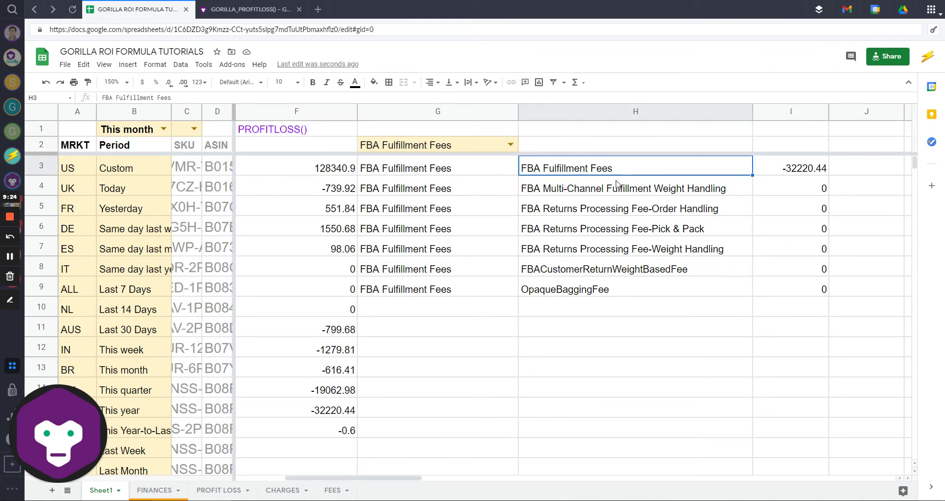
pyautogui.click(790, 168)
pyautogui.moveTo(356, 477); pyautogui.dragTo(307, 478)
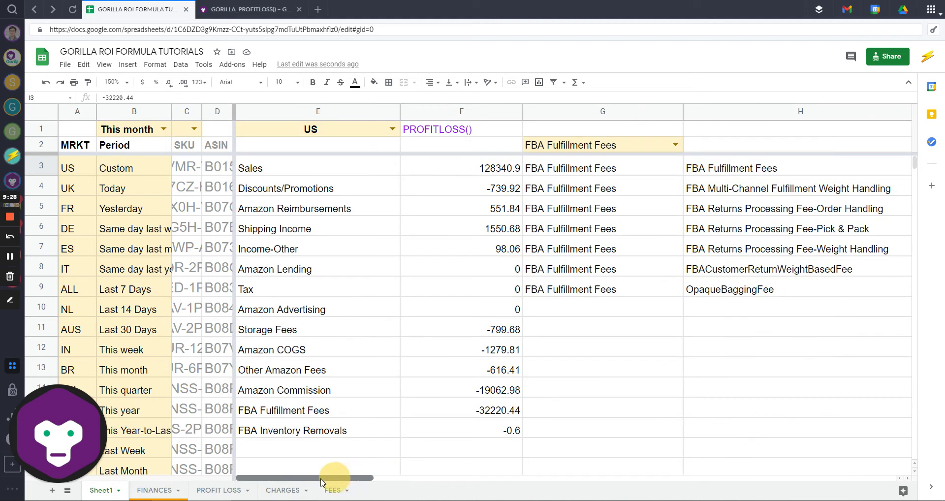
pyautogui.click(464, 408)
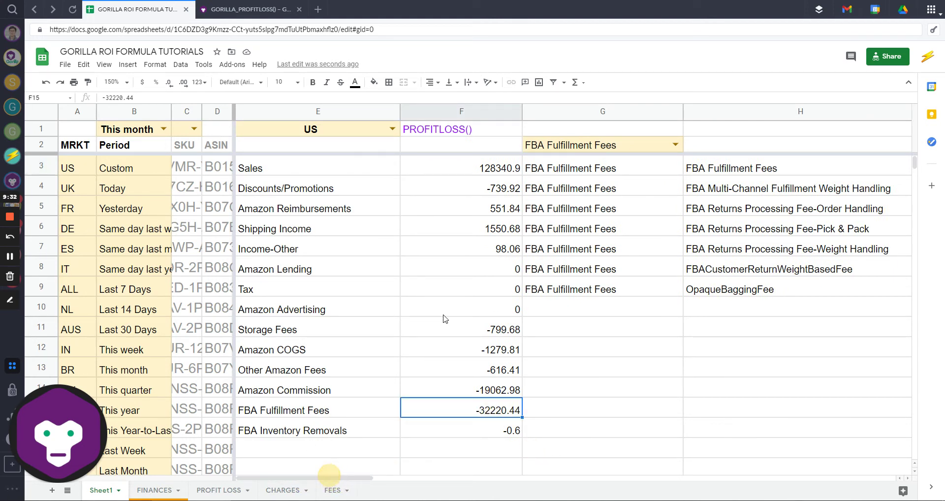
# Review the summary amounts in F3:F16 for the marketplace in E1, including the income rows and the fee rows.
pyautogui.moveTo(467, 170); pyautogui.dragTo(466, 446)
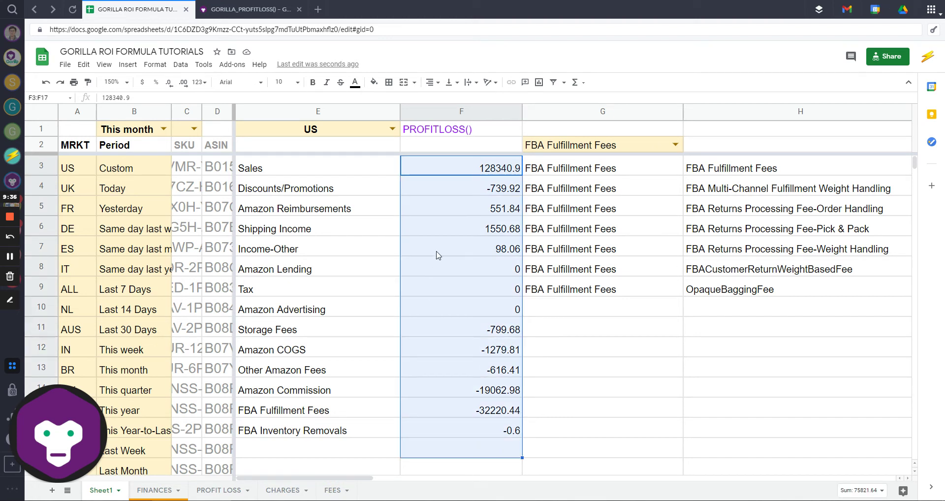
pyautogui.click(325, 137)
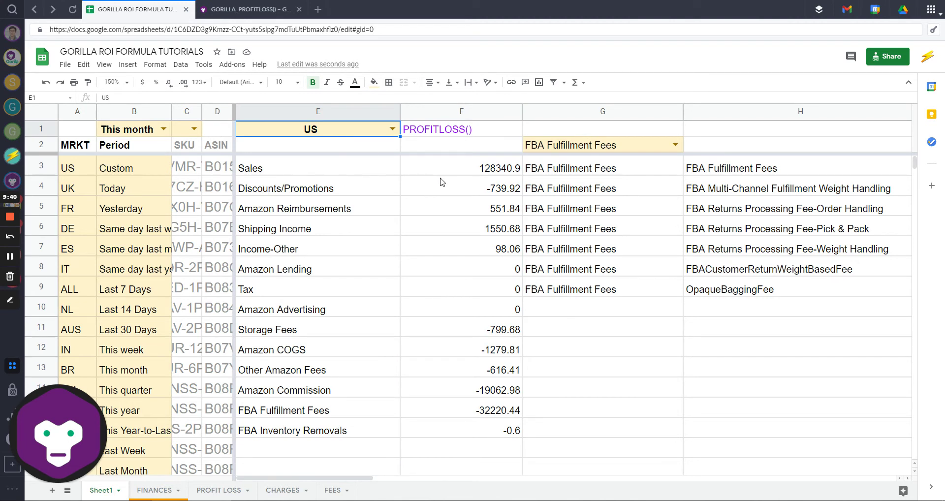
pyautogui.moveTo(443, 173); pyautogui.dragTo(479, 438)
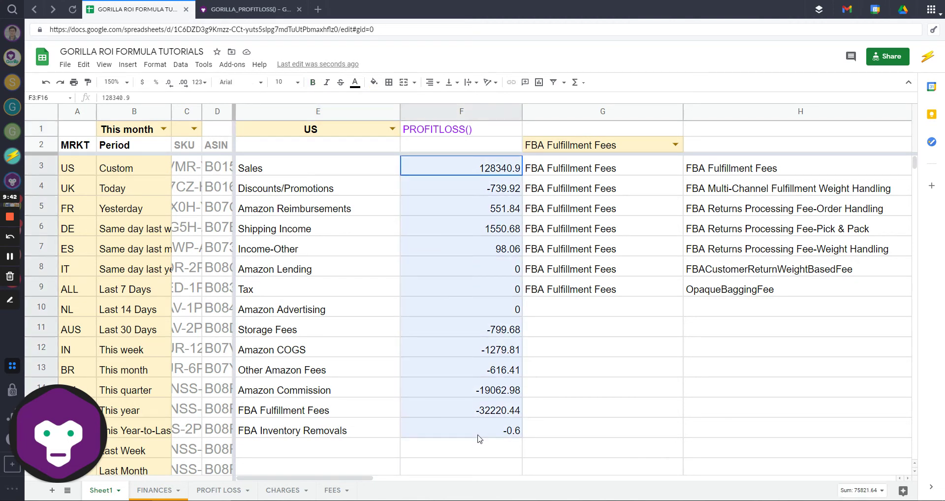
pyautogui.click(446, 230)
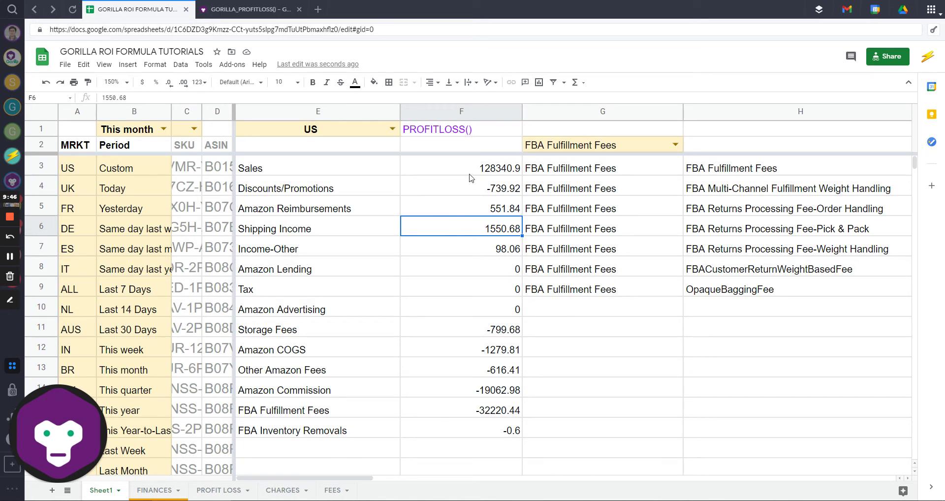
pyautogui.moveTo(472, 172); pyautogui.dragTo(478, 271)
pyautogui.moveTo(486, 332); pyautogui.dragTo(483, 427)
pyautogui.click(447, 217)
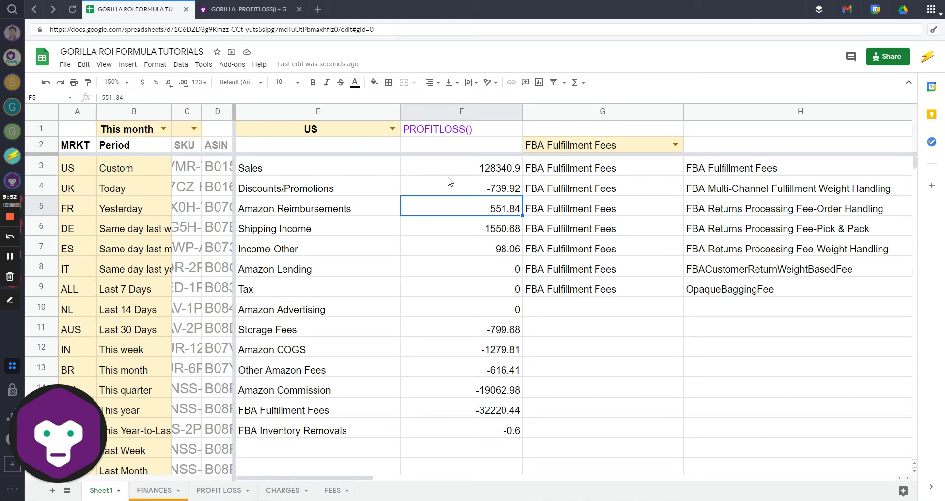
pyautogui.moveTo(459, 169); pyautogui.dragTo(482, 428)
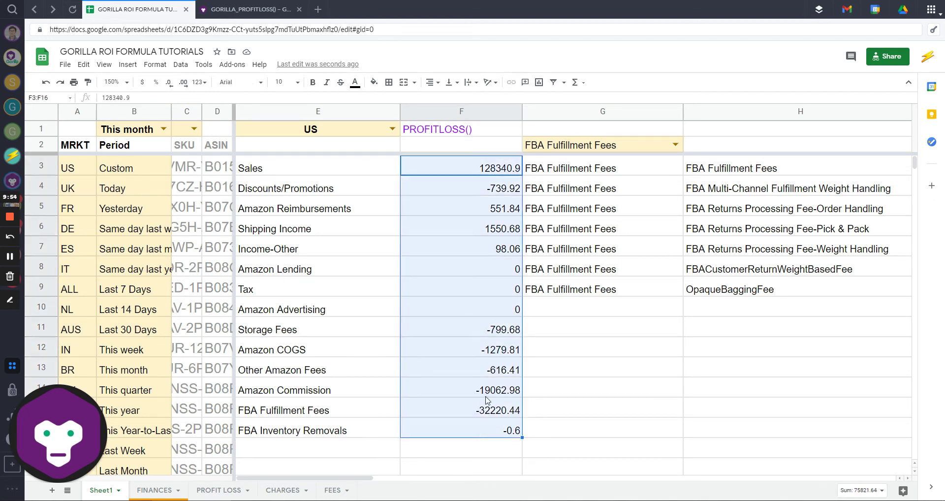
pyautogui.click(487, 400)
# Check the summary formula in E3, then open the G3 formula for editing and highlight its arguments from B1 through "yes".
pyautogui.click(320, 168)
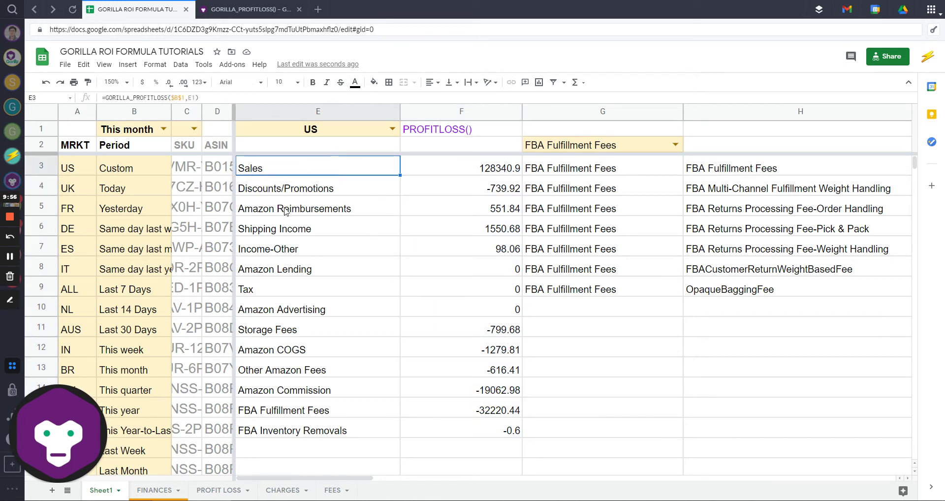
pyautogui.click(561, 169)
pyautogui.write('=GORILLA_PROFITLOSS(B1,E1,,G2,"yes")')
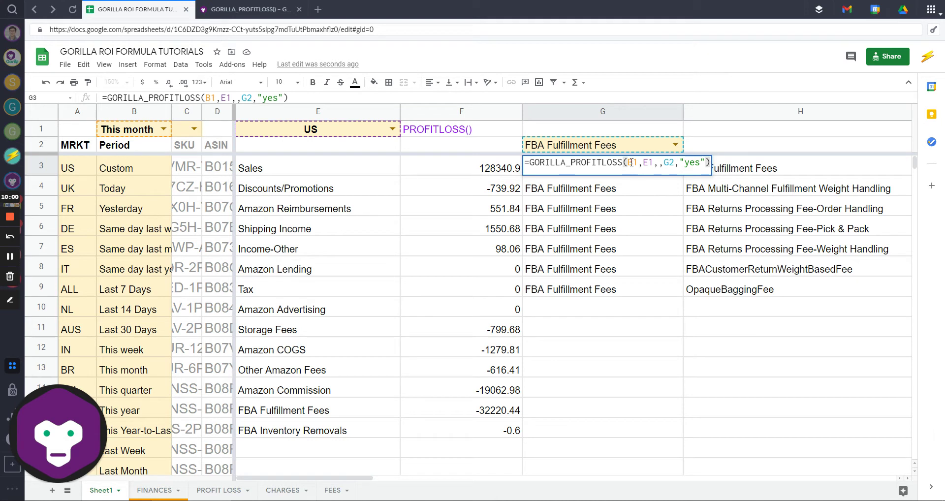
pyautogui.moveTo(630, 162); pyautogui.dragTo(700, 162)
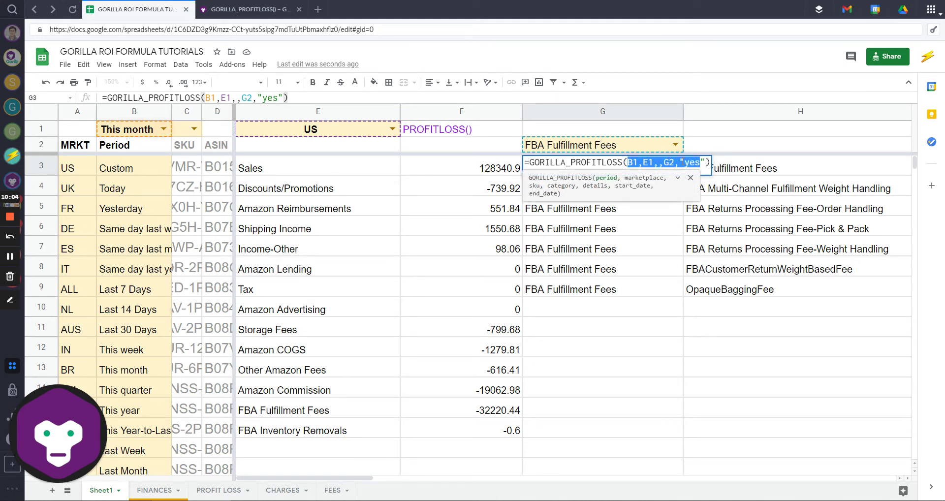
# Highlight the "yes" details argument in the G3 formula and leave the formula as it is.
pyautogui.click(691, 164)
pyautogui.moveTo(704, 162); pyautogui.dragTo(679, 163)
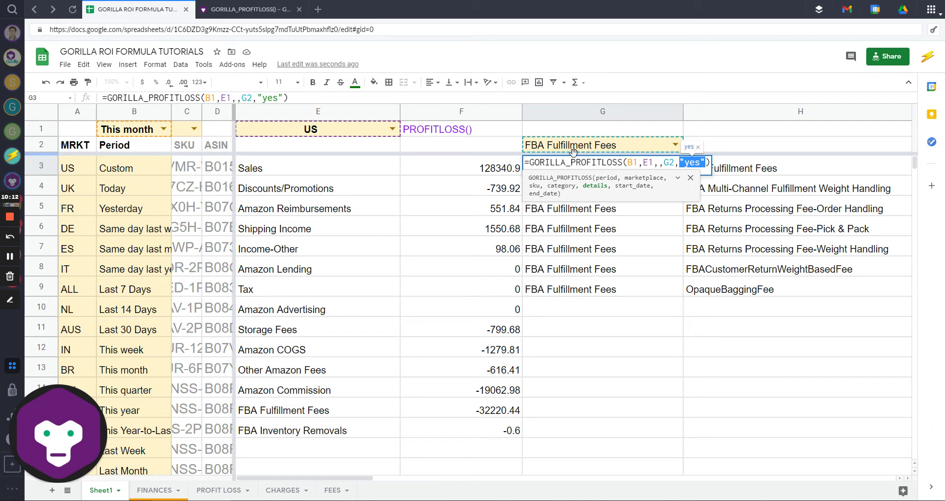
pyautogui.press('Escape')
# Set the period in B1 to This year and select the summary amounts in F3:F16.
pyautogui.click(163, 129)
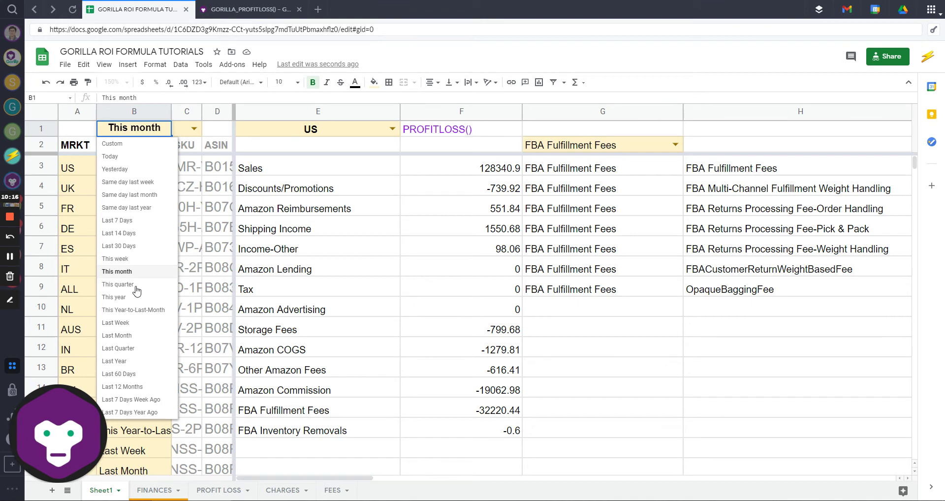
pyautogui.click(123, 298)
pyautogui.click(329, 168)
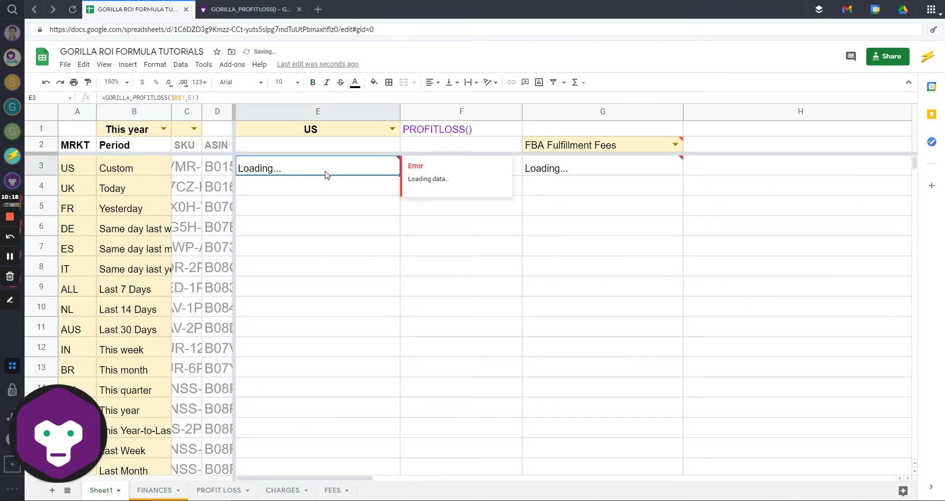
pyautogui.click(486, 268)
pyautogui.click(470, 167)
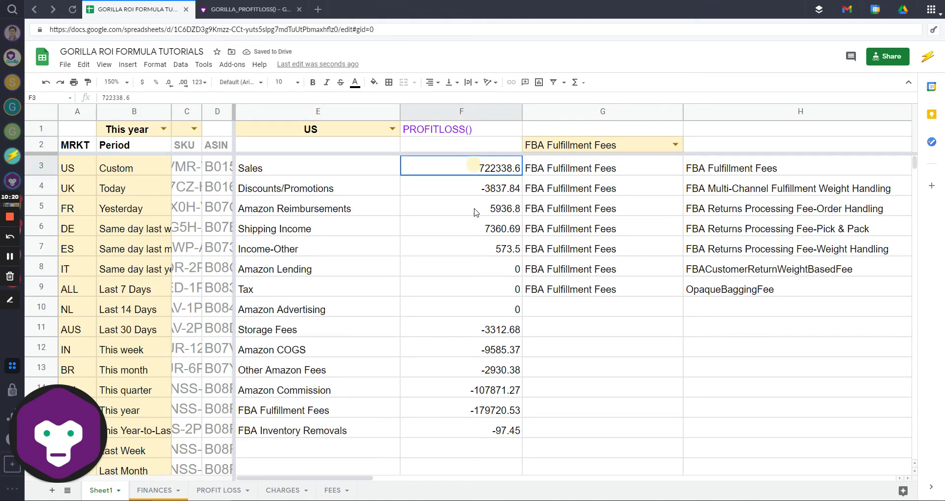
pyautogui.keyDown('shift'); pyautogui.click(477, 424); pyautogui.keyUp('shift')
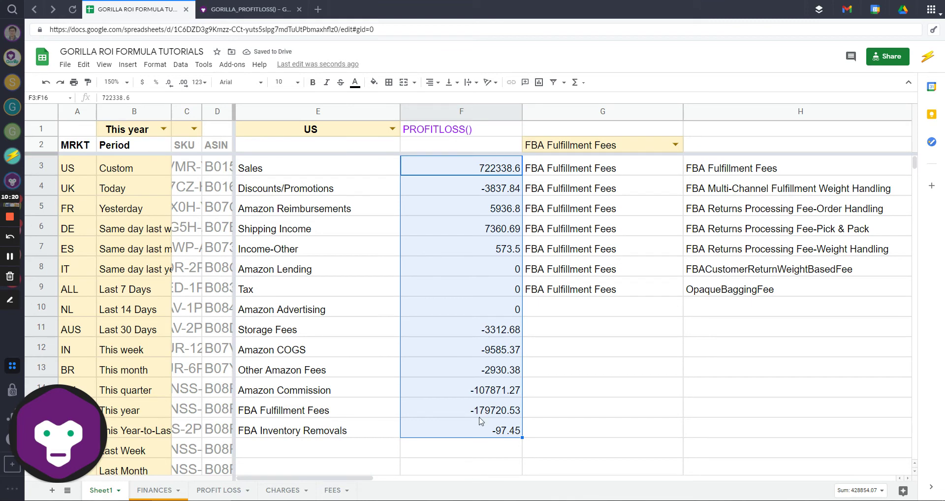
pyautogui.moveTo(370, 477); pyautogui.dragTo(306, 460)
# Change the category in G2 to Other Amazon Fees and narrow column G to fit the shorter category name.
pyautogui.click(676, 143)
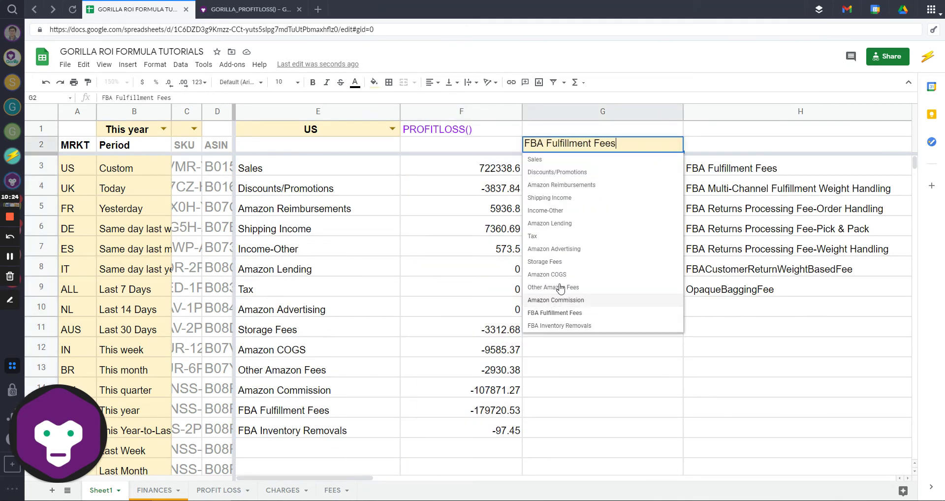
pyautogui.click(551, 287)
pyautogui.click(644, 225)
pyautogui.moveTo(681, 109); pyautogui.dragTo(632, 109)
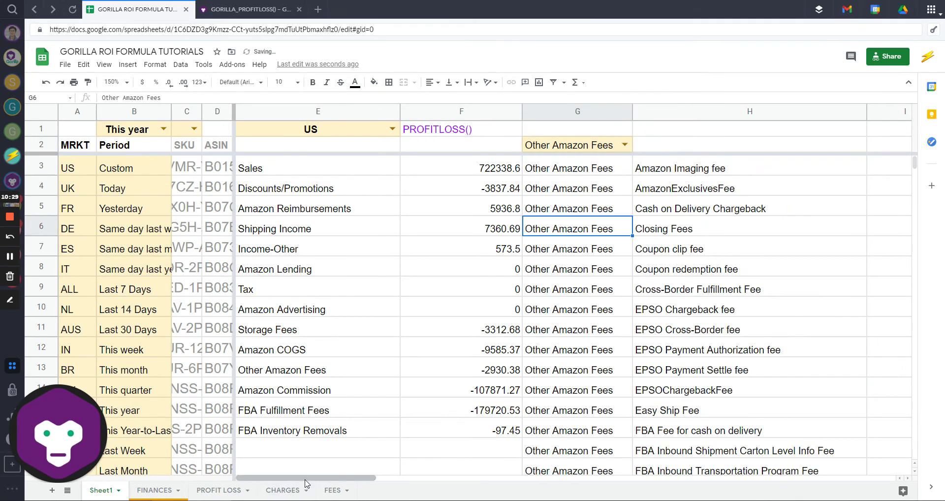
# Examine the Other Amazon Fees subcategories and amounts in columns H and I, selecting H3:H72 to see how many there are.
pyautogui.moveTo(307, 478); pyautogui.dragTo(358, 478)
pyautogui.click(517, 170)
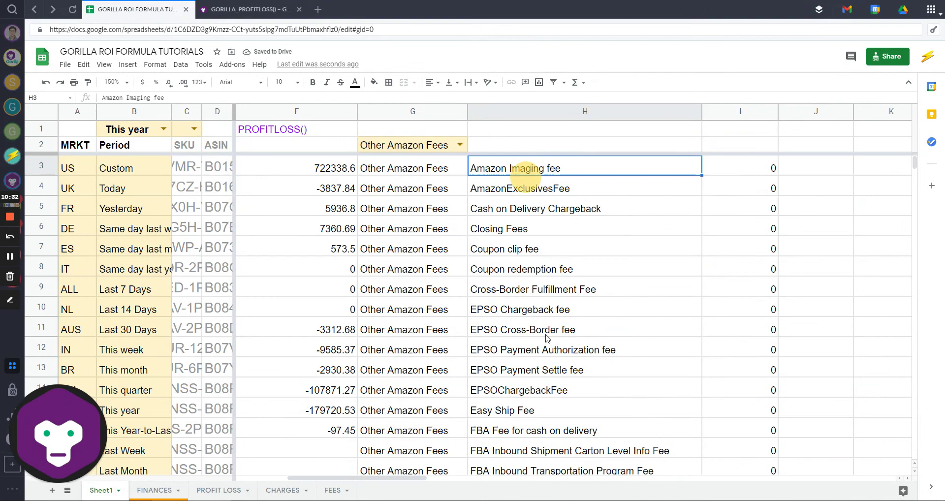
pyautogui.scroll(-15, 552, 356)
pyautogui.scroll(-8, 552, 355)
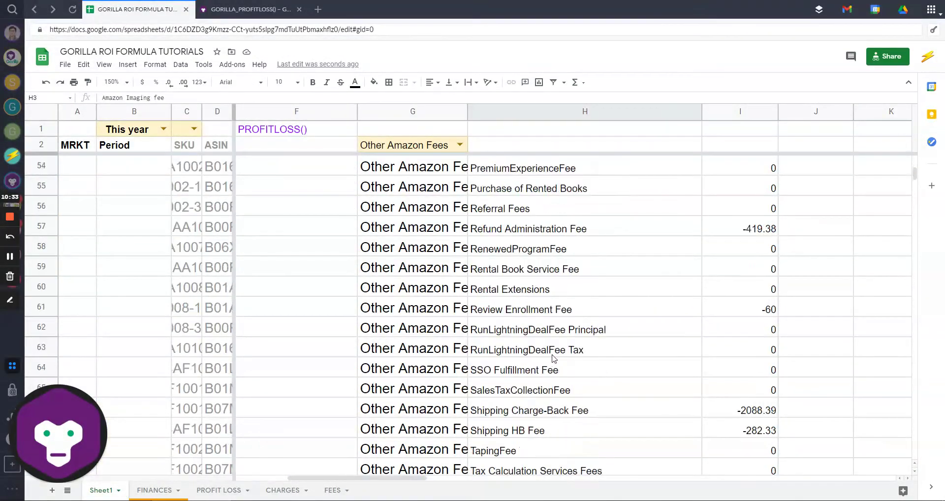
pyautogui.keyDown('shift'); pyautogui.click(552, 330); pyautogui.keyUp('shift')
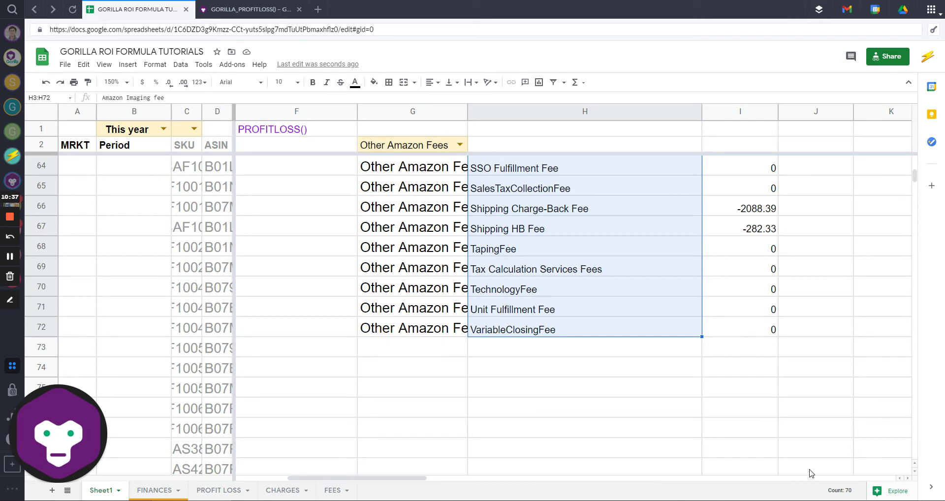
pyautogui.scroll(20, 565, 366)
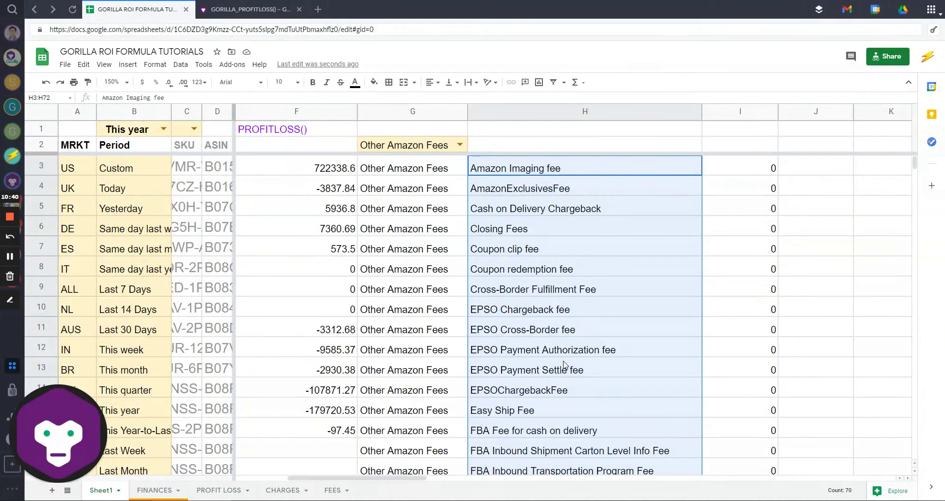
pyautogui.click(565, 365)
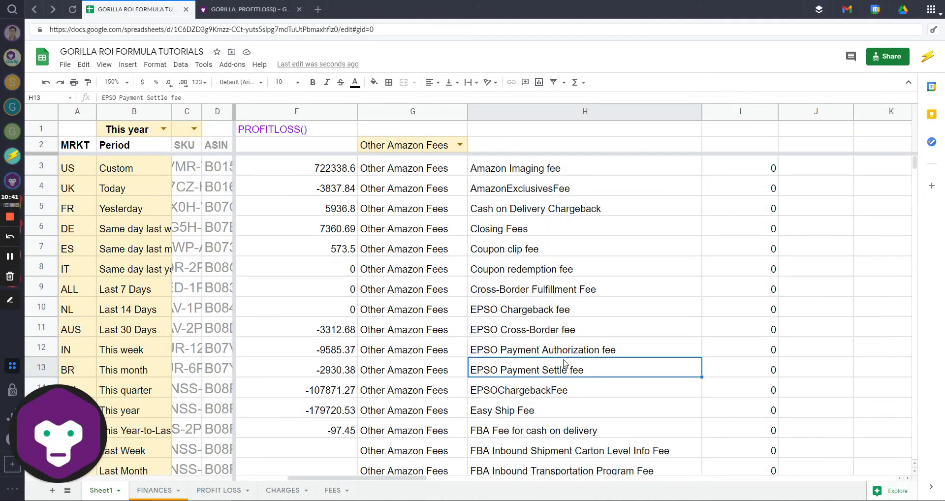
pyautogui.click(576, 311)
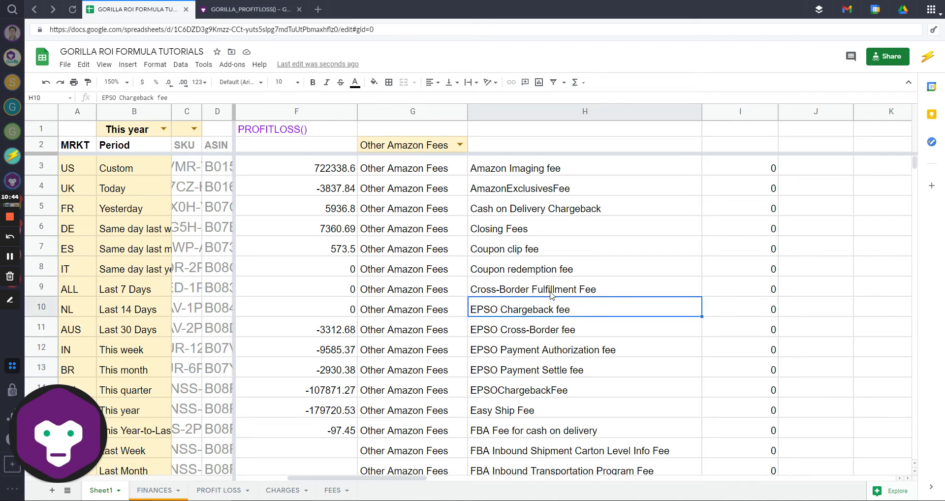
# Look through the period options in column B and check the summary formula in E3.
pyautogui.moveTo(412, 473); pyautogui.dragTo(360, 423)
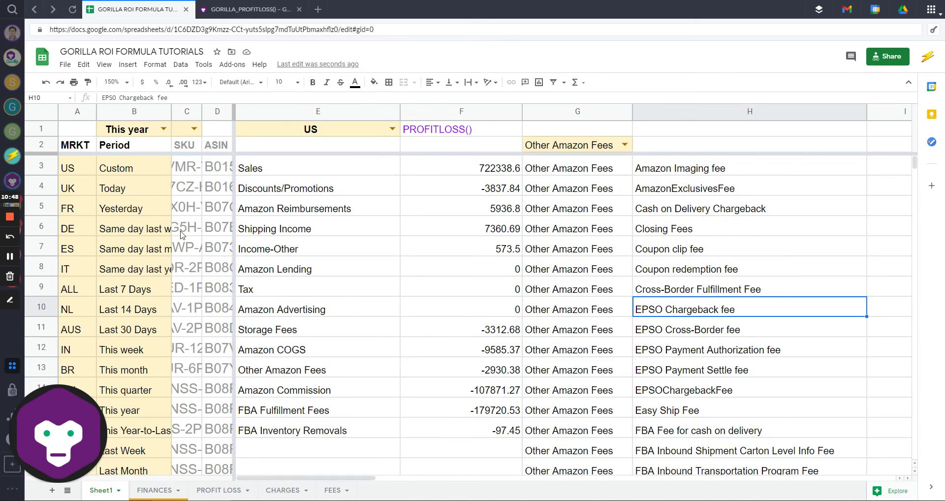
pyautogui.scroll(-7, 163, 361)
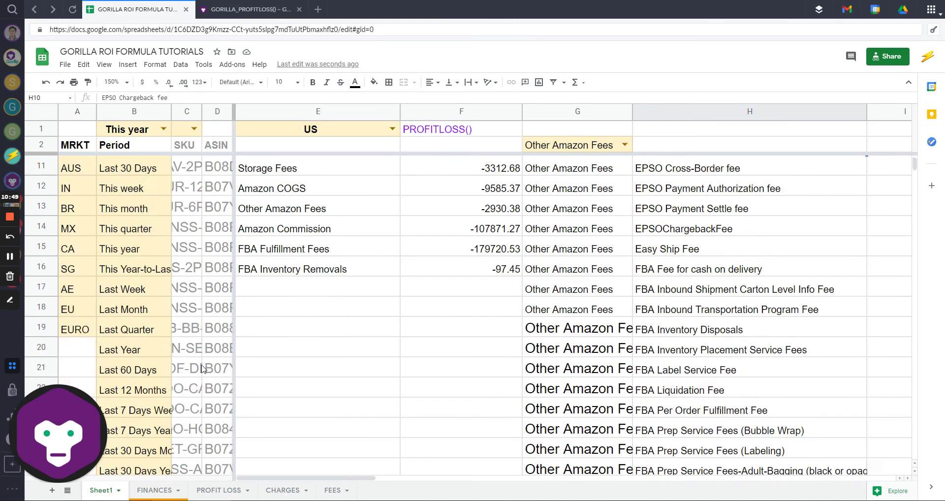
pyautogui.scroll(7, 163, 361)
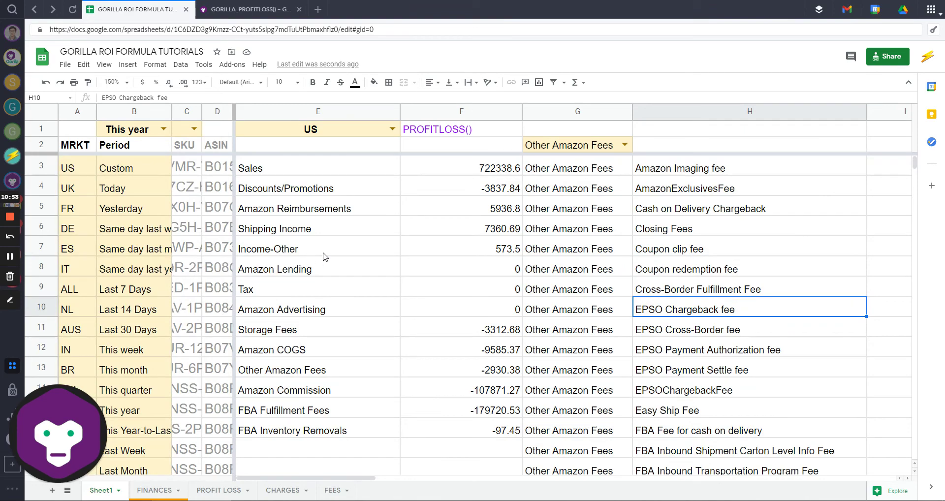
pyautogui.moveTo(300, 478); pyautogui.dragTo(274, 481)
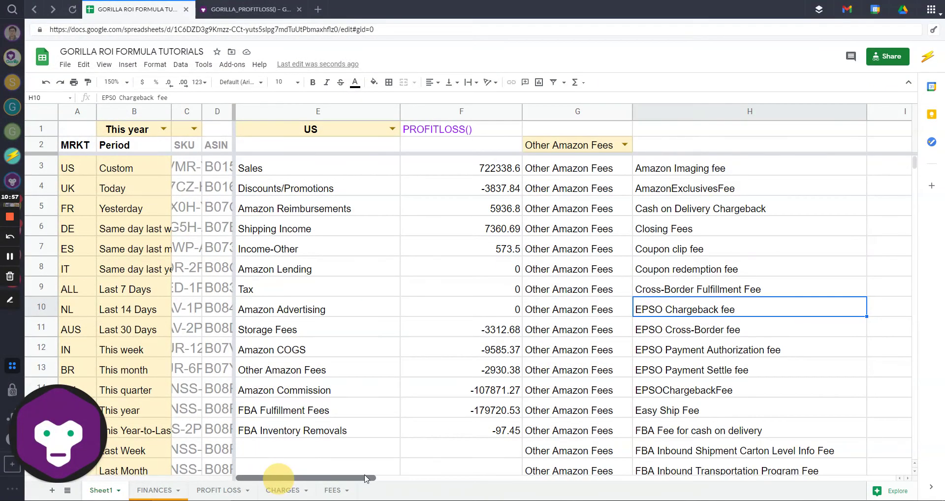
pyautogui.moveTo(365, 478); pyautogui.dragTo(269, 474)
pyautogui.click(308, 168)
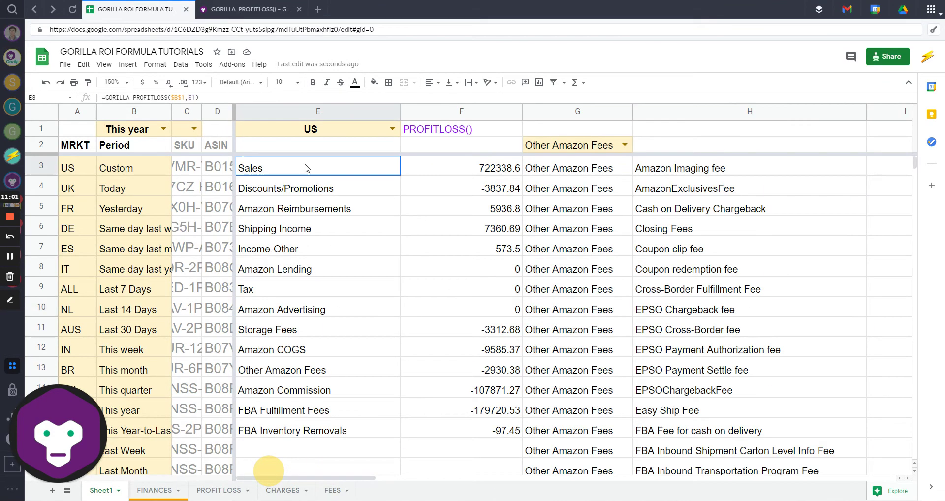
# Enter 2020-12 as the period in B1 and select the recalculated summary amounts in F3:F15.
pyautogui.click(140, 132)
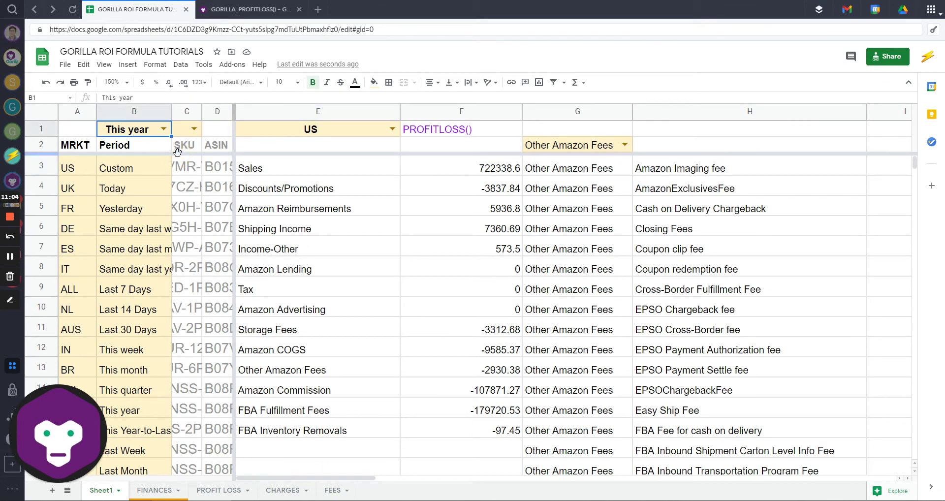
pyautogui.write('2020-12')
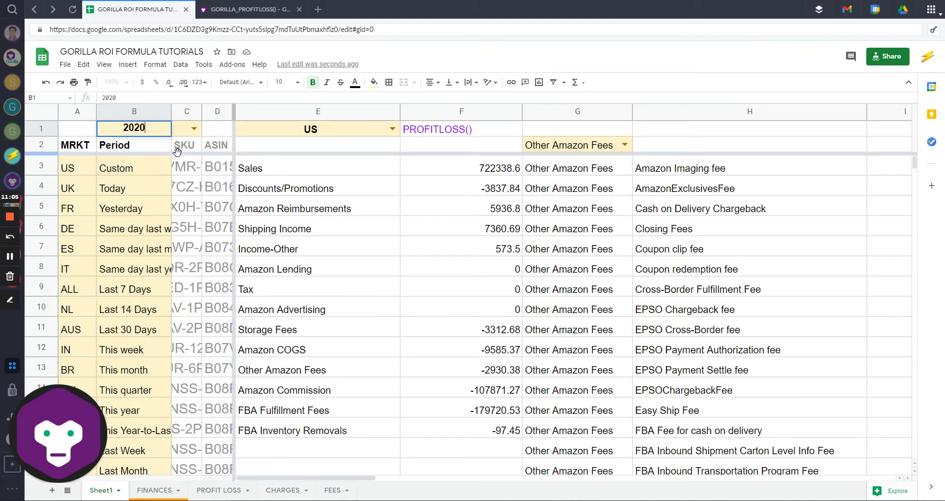
pyautogui.press('Return')
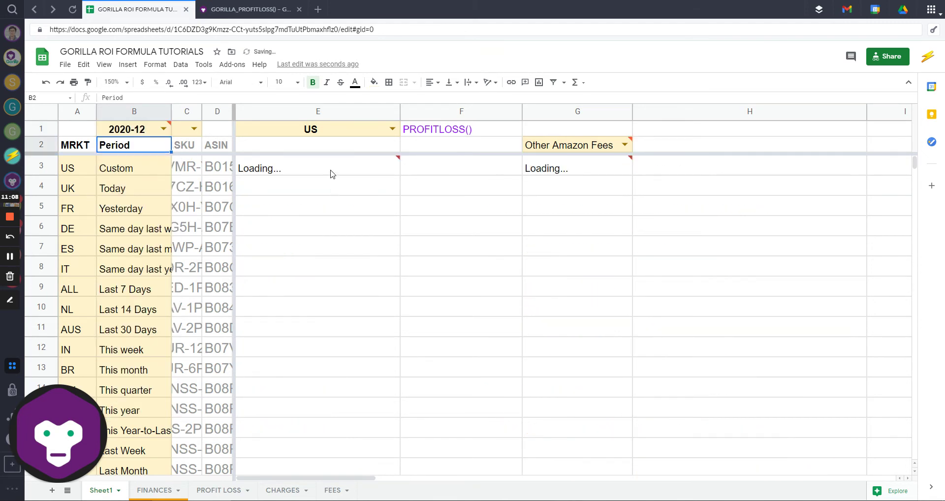
pyautogui.click(331, 172)
pyautogui.moveTo(498, 173); pyautogui.dragTo(490, 407)
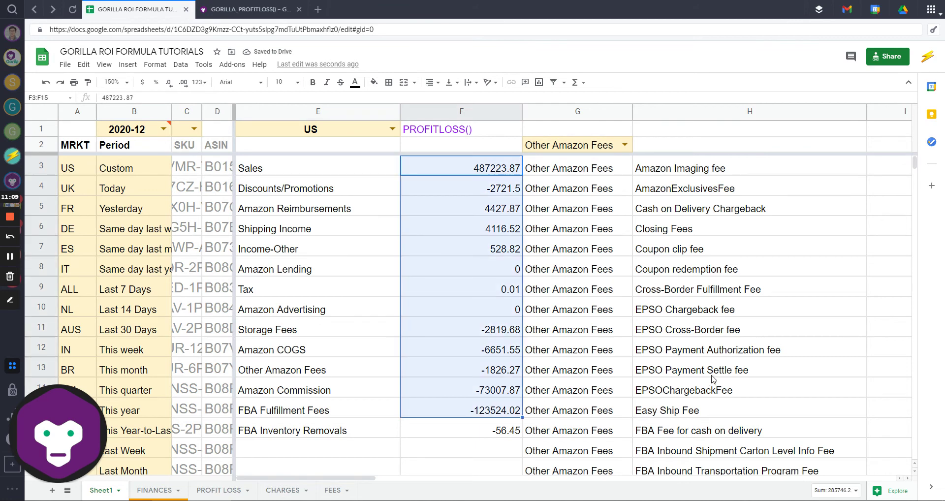
# Enter 2020-11 as the period in B1 and review the recalculated summary amounts in column F.
pyautogui.click(145, 132)
pyautogui.write('2020-11')
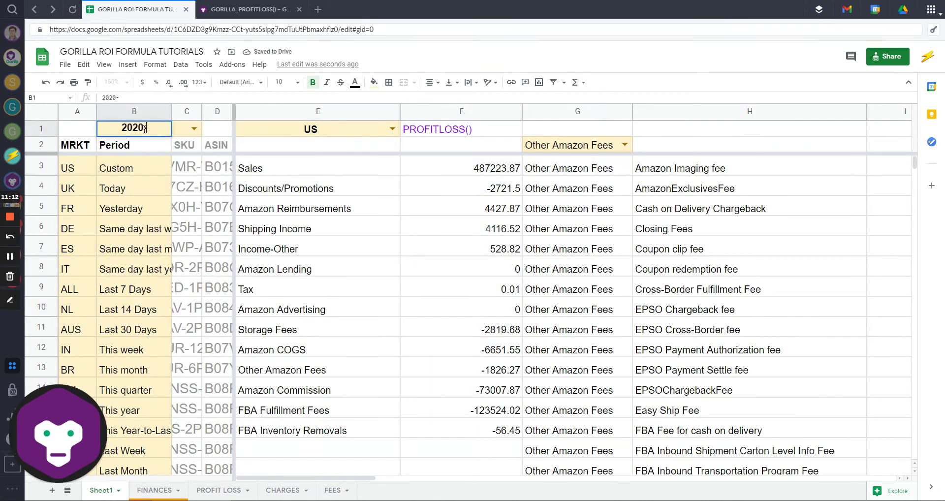
pyautogui.press('Return')
pyautogui.click(336, 266)
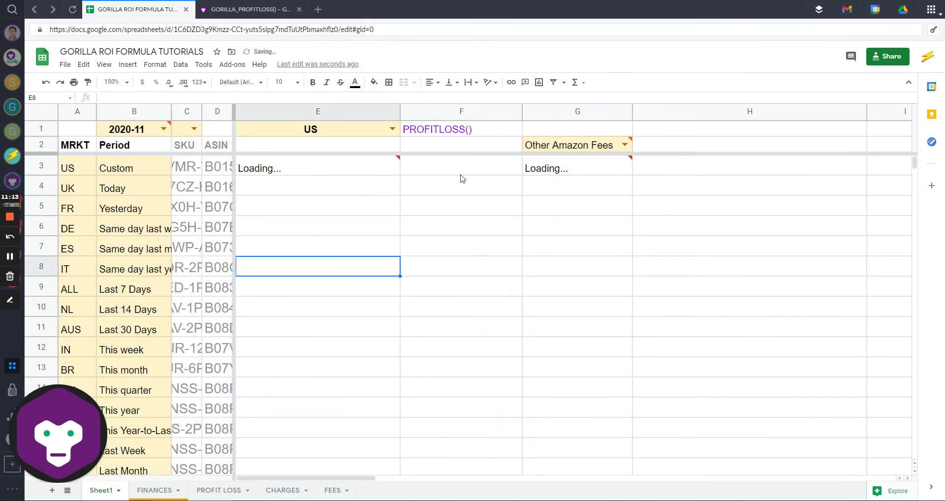
pyautogui.moveTo(465, 169); pyautogui.dragTo(484, 433)
pyautogui.click(411, 342)
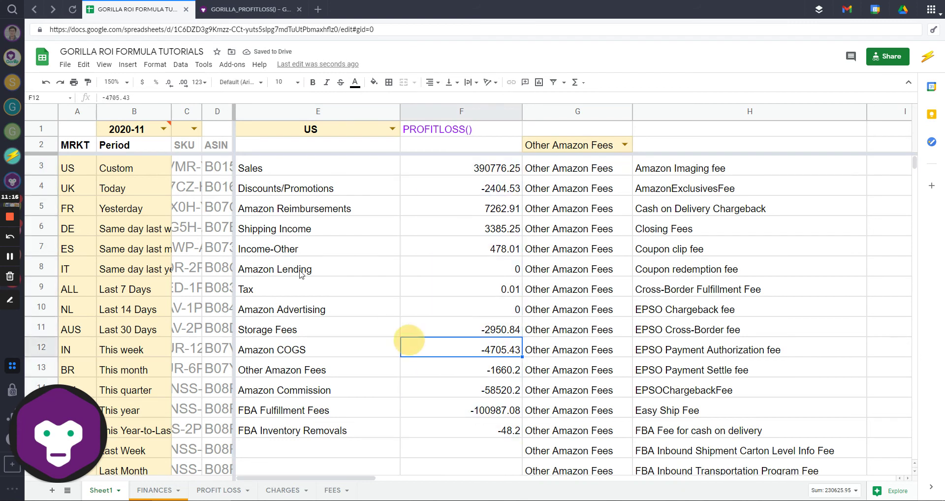
pyautogui.click(294, 273)
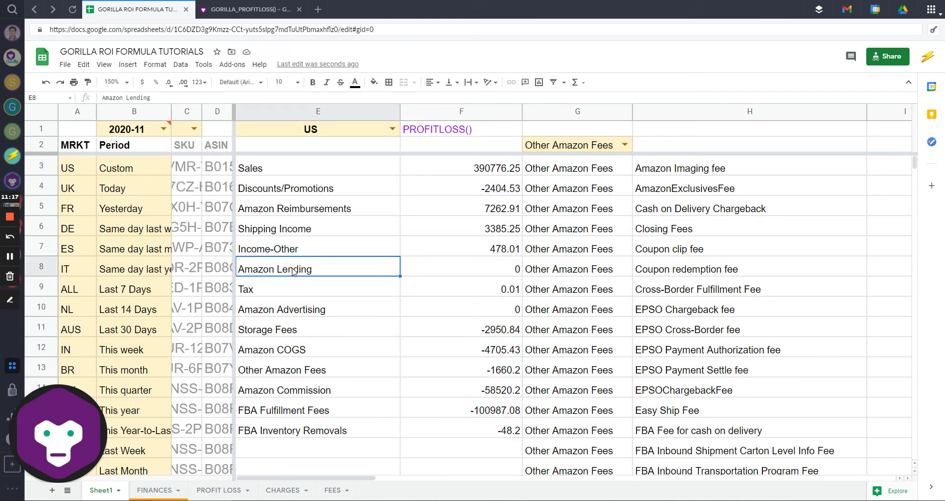
pyautogui.click(423, 292)
# Set the period in B1 to This year and review the summary rows around Amazon COGS.
pyautogui.click(163, 129)
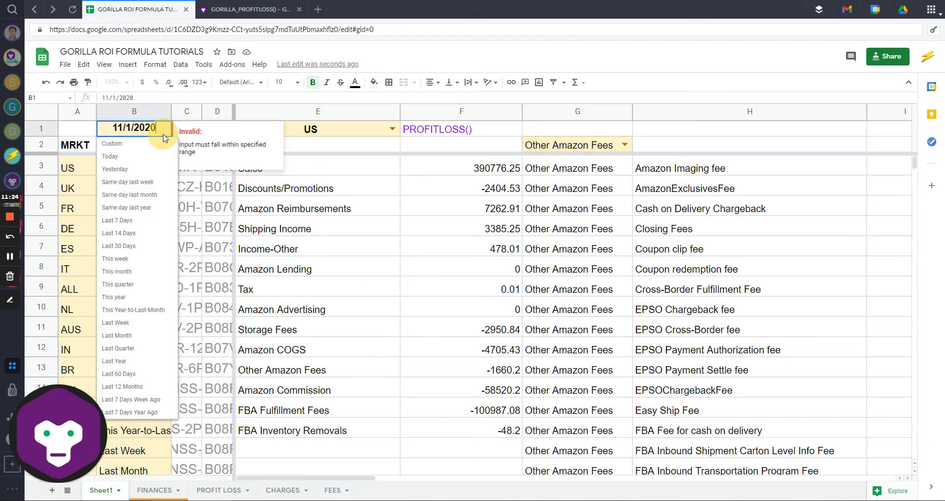
pyautogui.click(128, 296)
pyautogui.click(441, 293)
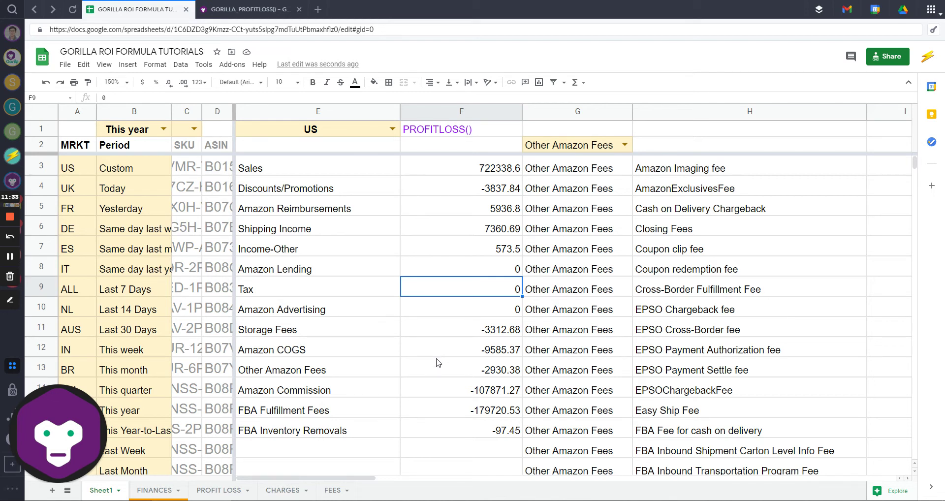
pyautogui.click(408, 355)
pyautogui.click(367, 356)
pyautogui.scroll(-2, 367, 386)
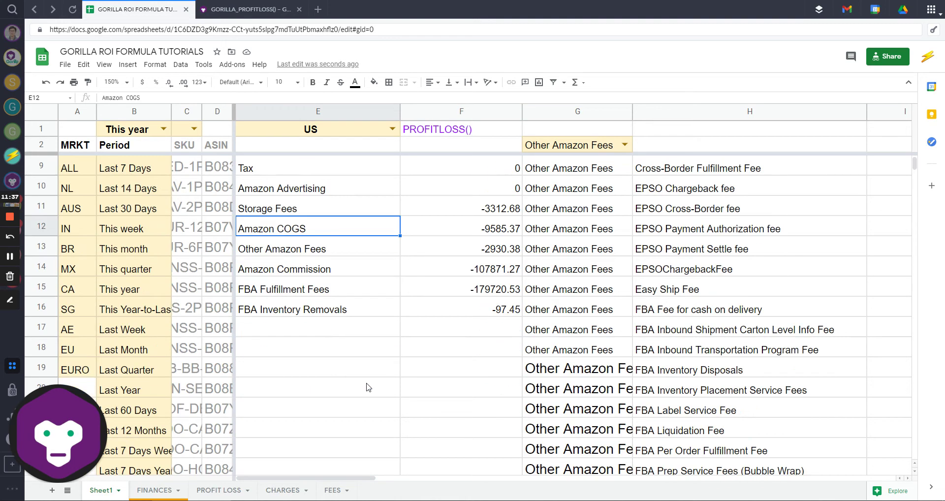
pyautogui.scroll(2, 397, 385)
# Delete the detailed breakdown formula from G3, leaving only the summary in columns E and F.
pyautogui.click(605, 167)
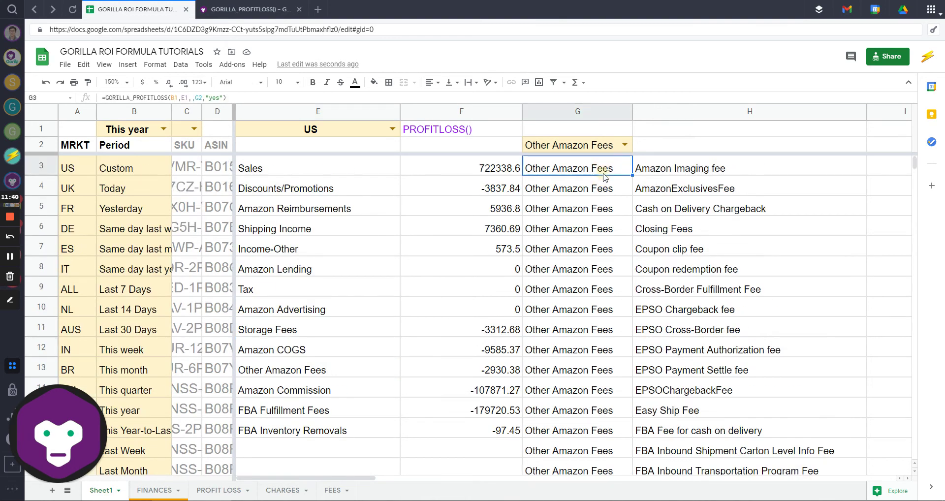
pyautogui.press('Delete')
pyautogui.click(600, 242)
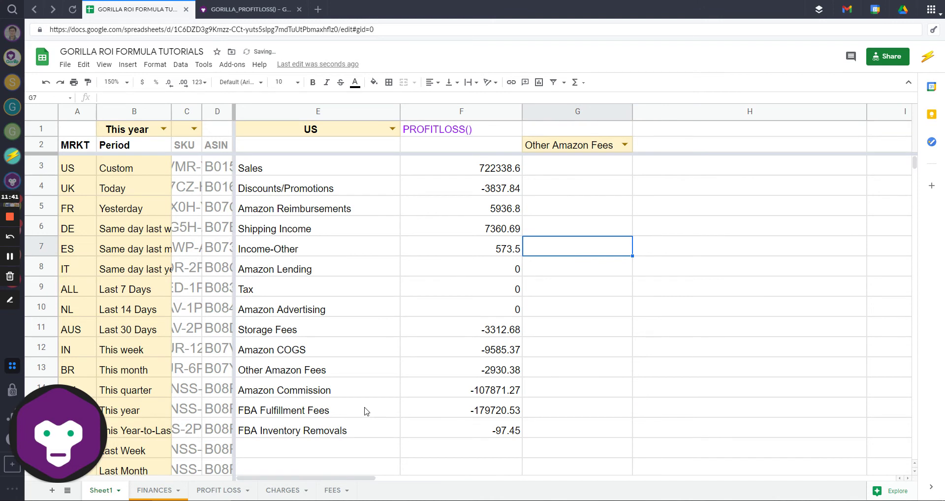
# Review the FBA Inventory Removals row and the Amazon Advertising row in the profit and loss summary.
pyautogui.click(365, 429)
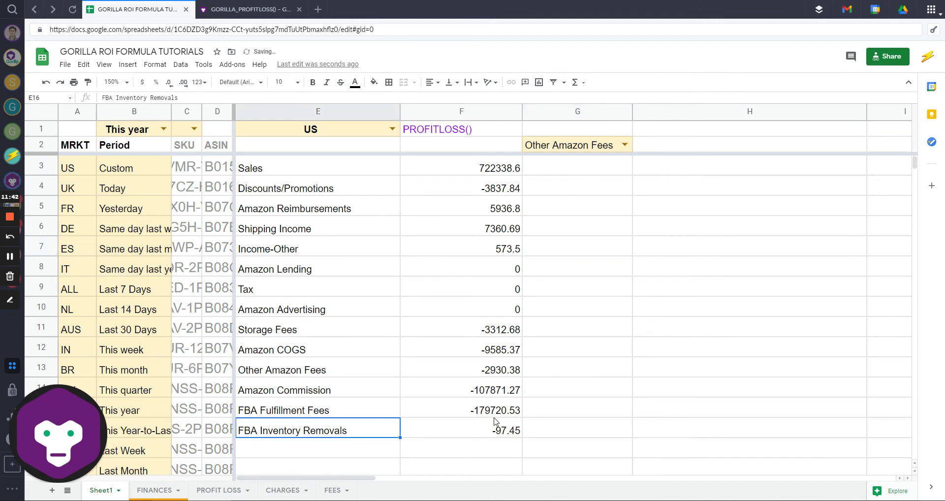
pyautogui.click(462, 430)
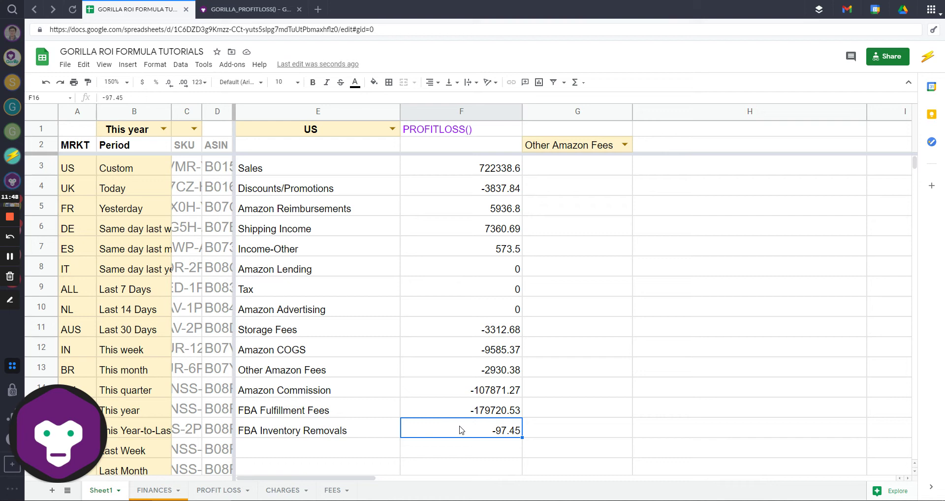
pyautogui.moveTo(332, 312); pyautogui.dragTo(462, 312)
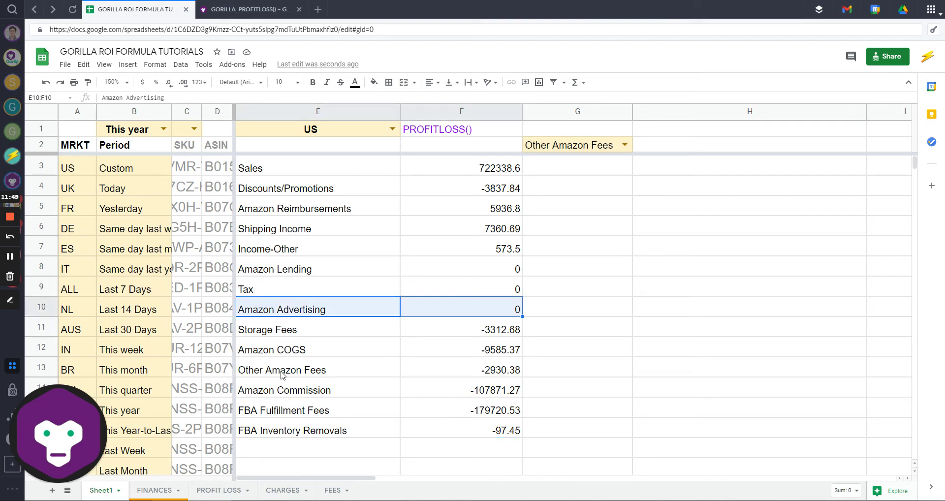
pyautogui.click(446, 309)
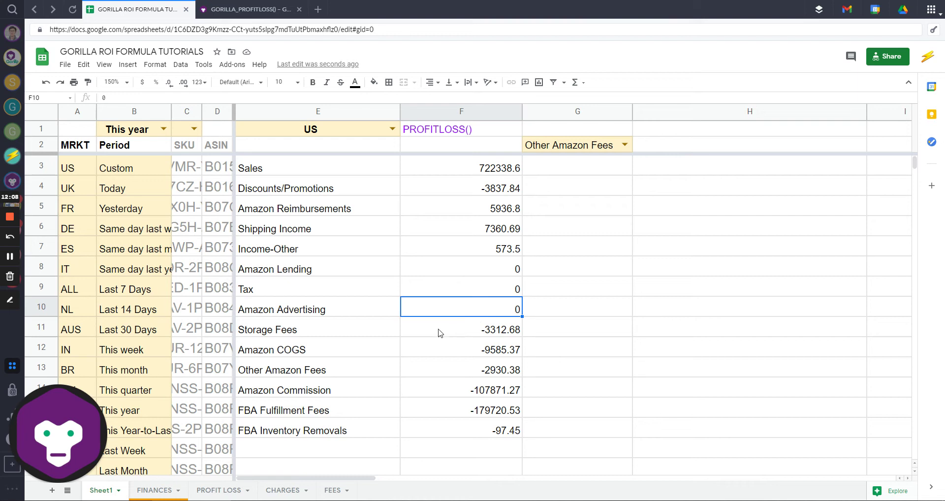
# Review the Amazon Advertising row and the summary rows beneath it.
pyautogui.click(358, 313)
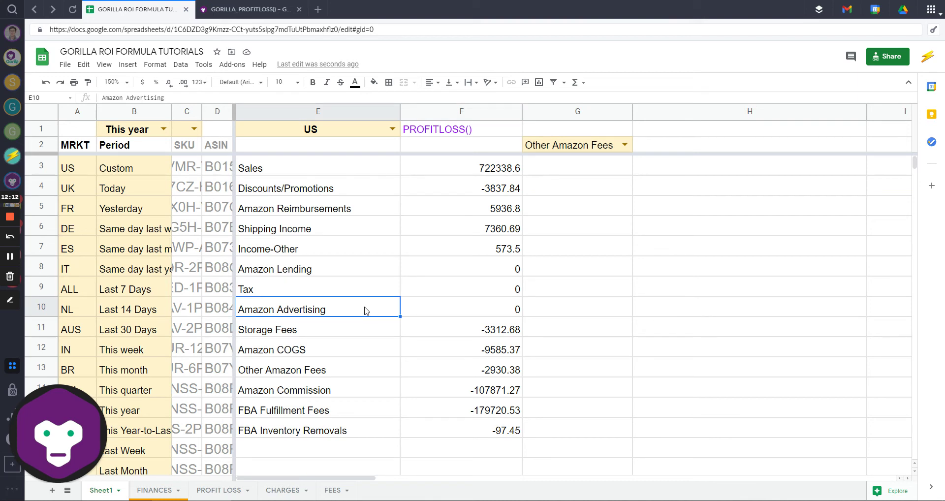
pyautogui.click(415, 312)
pyautogui.click(370, 311)
pyautogui.scroll(-2, 386, 344)
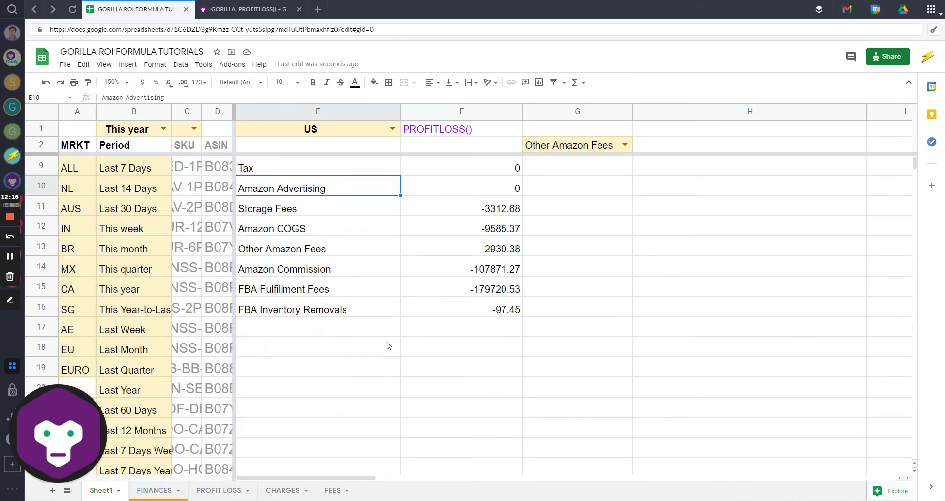
pyautogui.scroll(2, 388, 345)
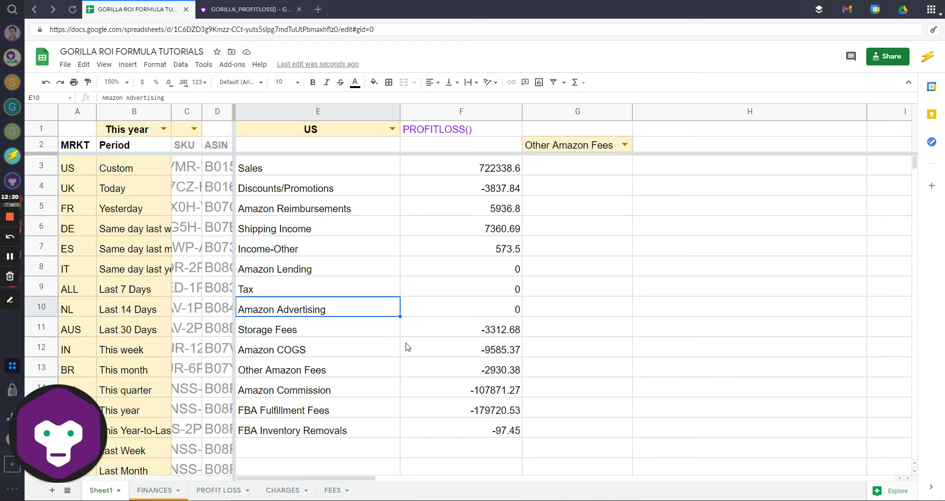
# Add the label "Manual Ad Spend" in E17, directly below FBA Inventory Removals.
pyautogui.scroll(-2, 414, 437)
pyautogui.click(336, 368)
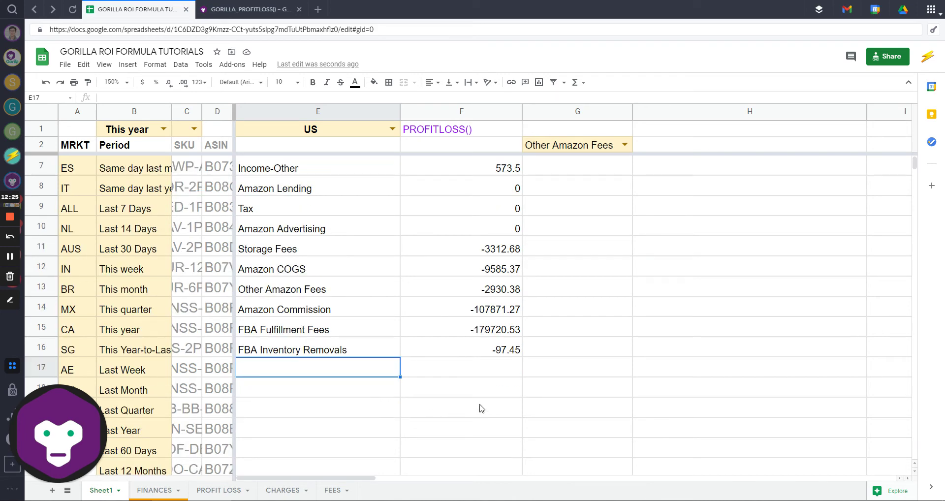
pyautogui.write('MANUA')
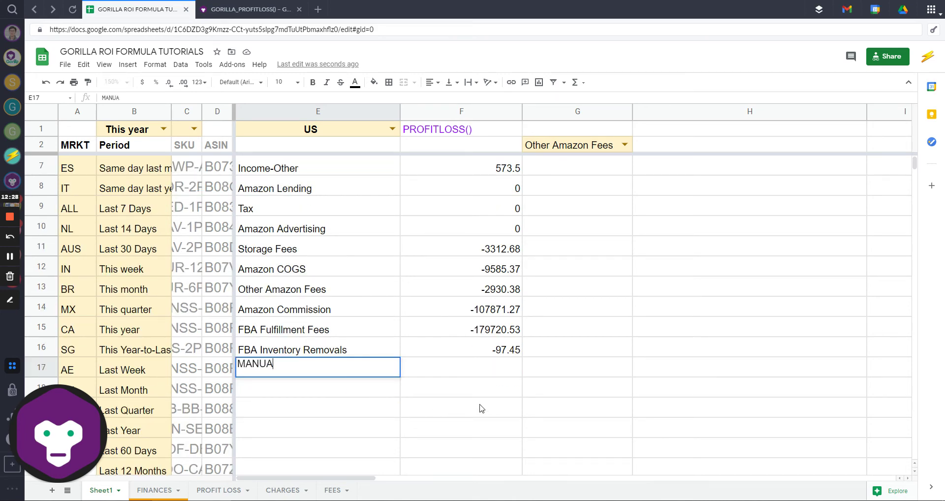
pyautogui.press('BackSpace')
pyautogui.press('BackSpace')
pyautogui.press('BackSpace')
pyautogui.press('BackSpace')
pyautogui.write('anual Ad Spend')
pyautogui.press('Return')
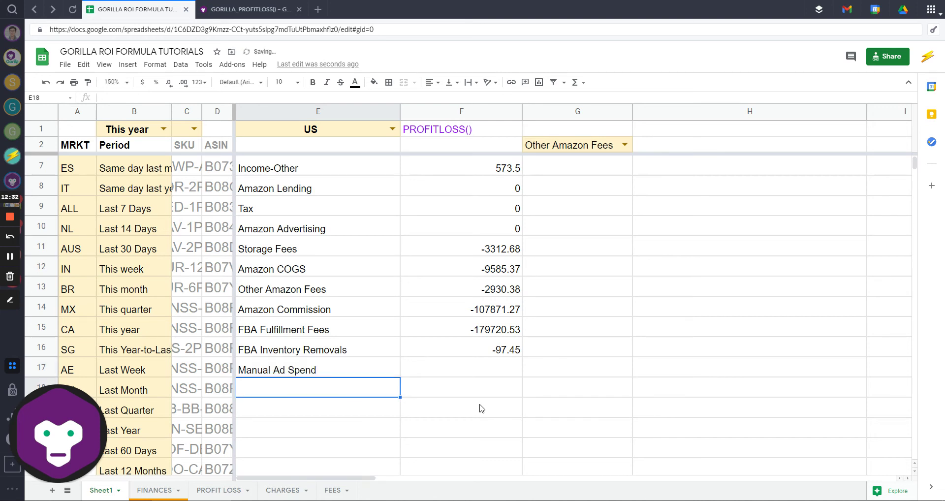
# Enter -20000 in F17 as the manual ad spend amount.
pyautogui.press('Up')
pyautogui.press('Right')
pyautogui.write('-')
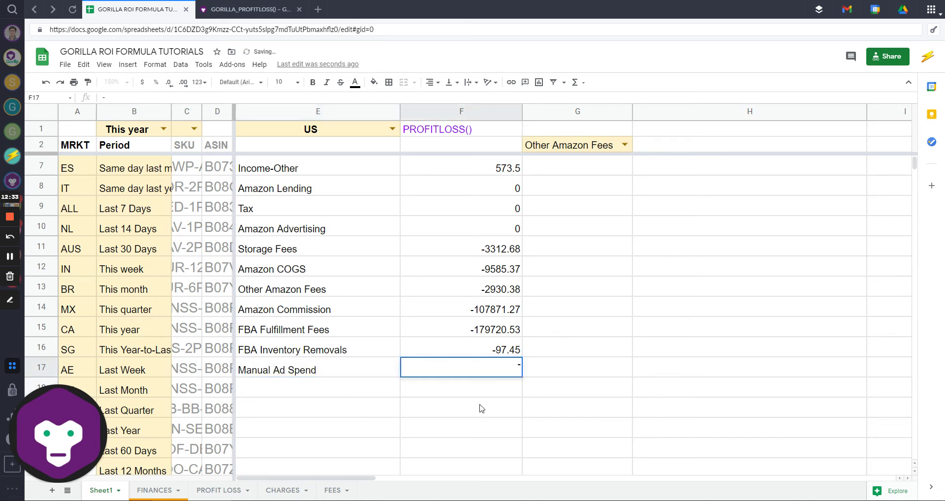
pyautogui.write('20000')
pyautogui.press('Return')
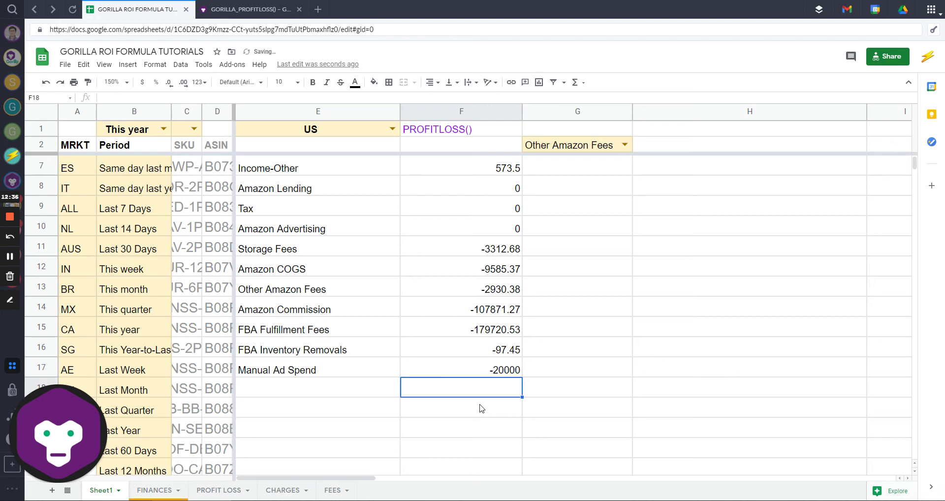
# Format the Manual Ad Spend cells E17:F17 with blue text and a light yellow fill.
pyautogui.moveTo(461, 367); pyautogui.dragTo(339, 368)
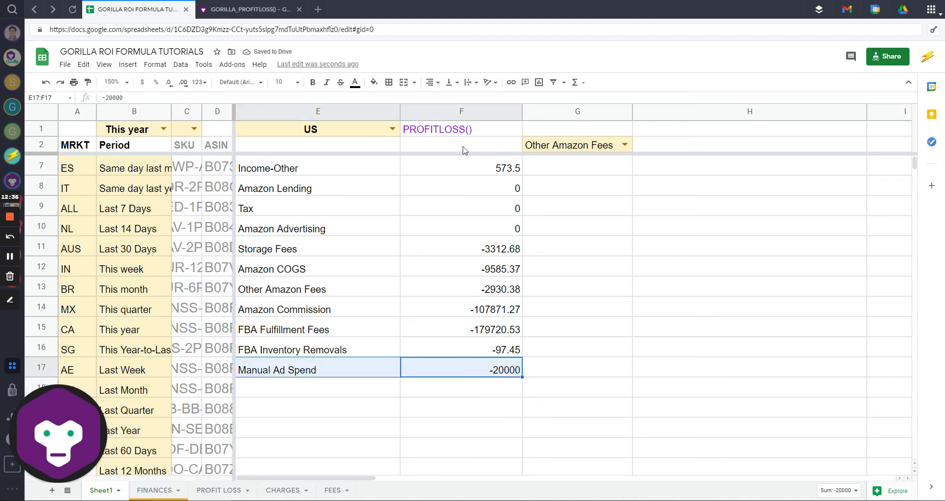
pyautogui.click(355, 83)
pyautogui.click(435, 128)
pyautogui.click(374, 82)
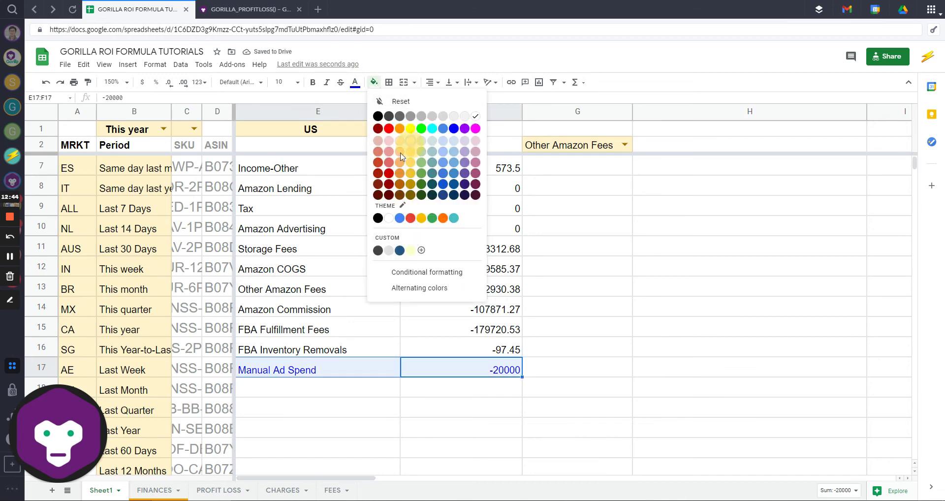
pyautogui.click(410, 140)
pyautogui.press('Left')
# Review the Manual Ad Spend row against the rest of the profit and loss summary.
pyautogui.scroll(2, 379, 443)
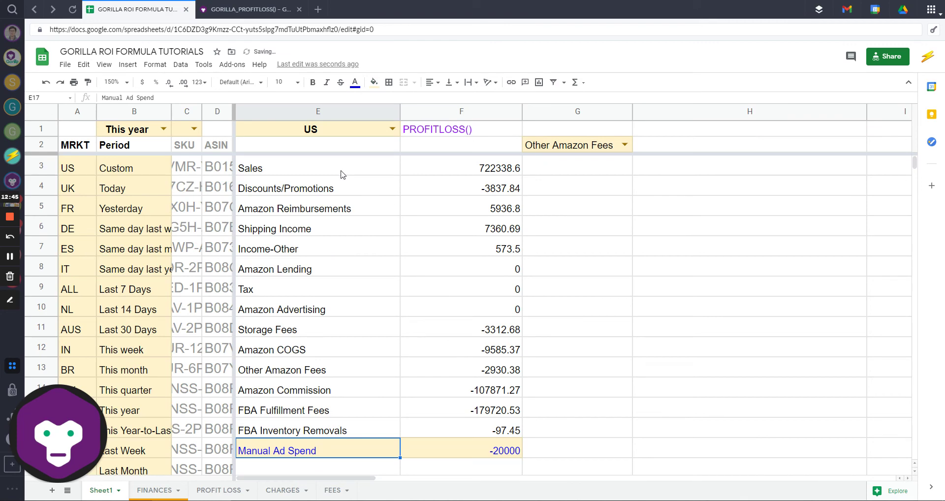
pyautogui.scroll(-2, 436, 377)
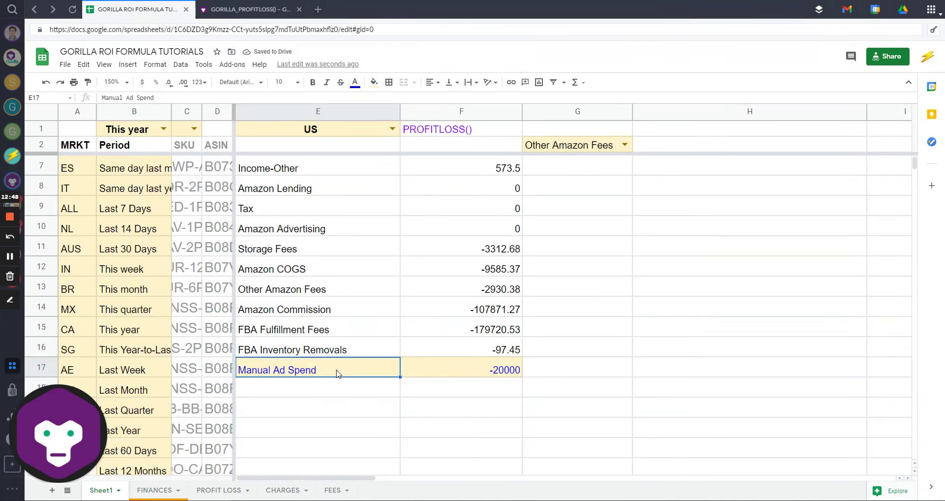
pyautogui.keyDown('shift'); pyautogui.click(481, 371); pyautogui.keyUp('shift')
pyautogui.moveTo(371, 376); pyautogui.dragTo(492, 371)
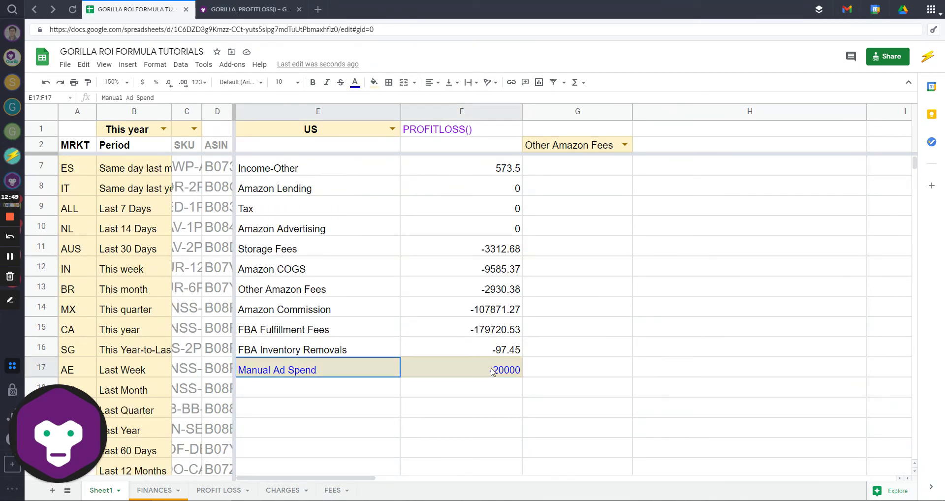
pyautogui.click(380, 388)
pyautogui.press('Up')
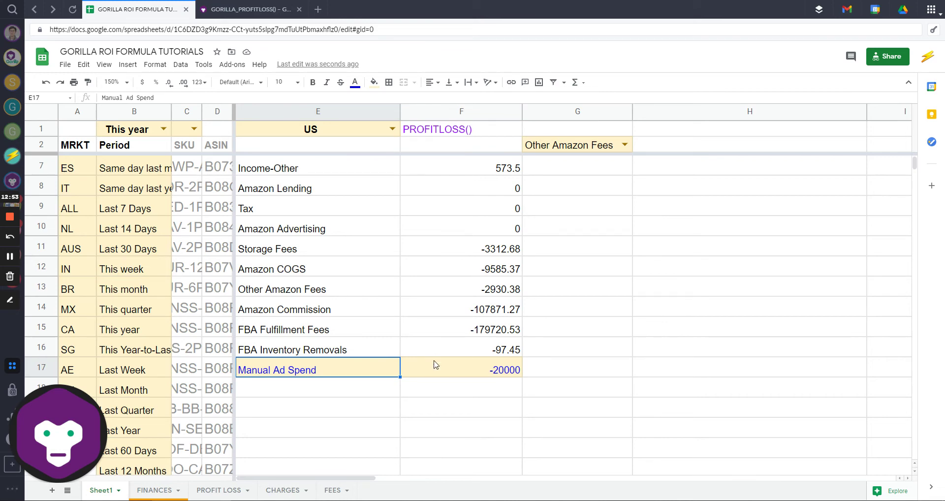
pyautogui.click(433, 366)
# Add the labels "GROSS PROFIT" in E19 and "OPERATING PROFIT" in E21 below the summary.
pyautogui.click(333, 383)
pyautogui.click(333, 409)
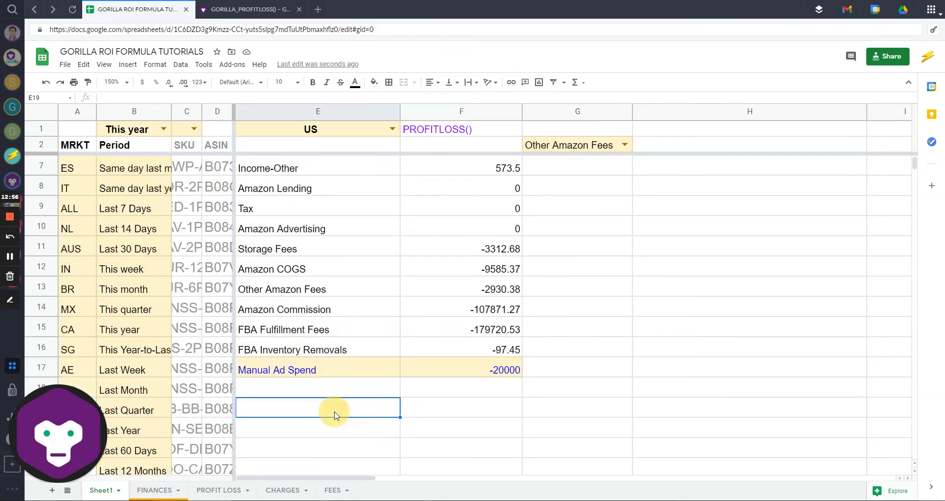
pyautogui.write('GROSS PROFIT')
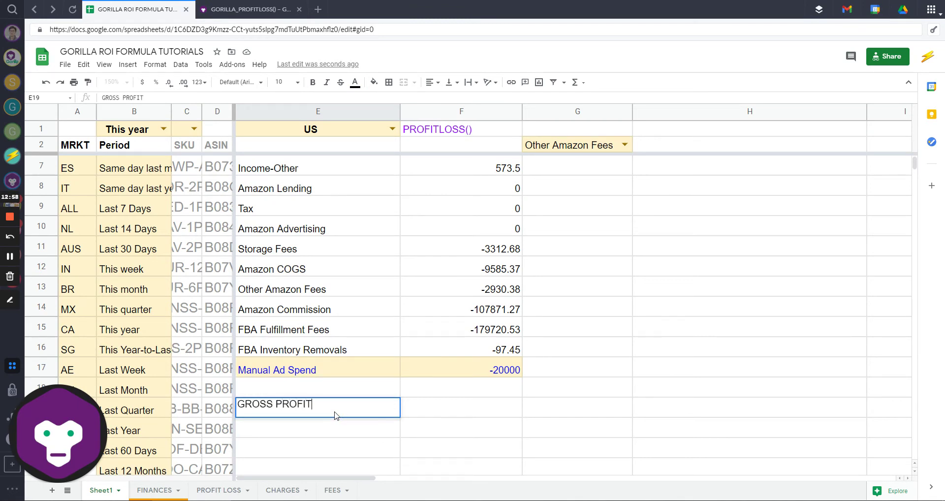
pyautogui.press('Return')
pyautogui.press('Down')
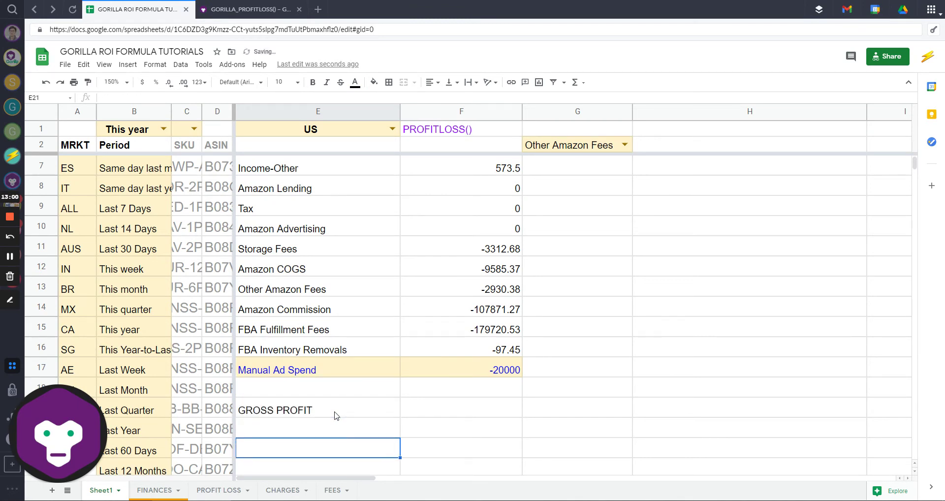
pyautogui.write('OPERATING')
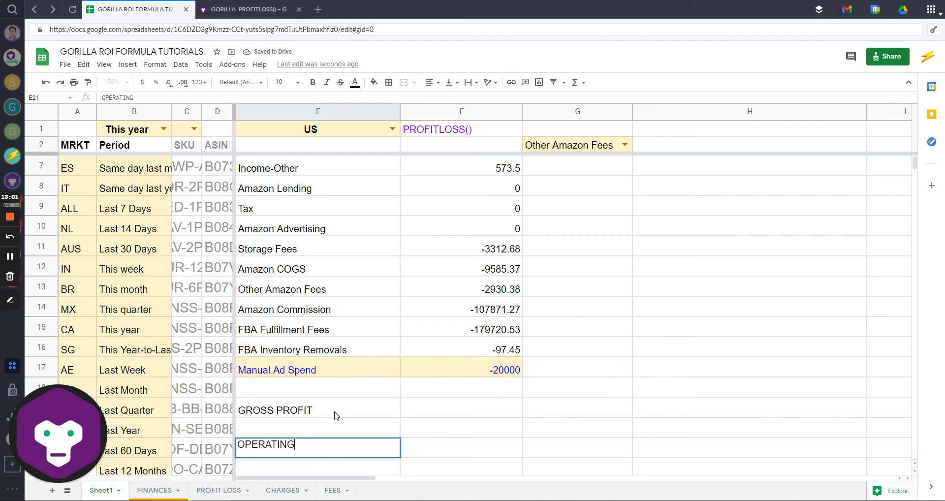
pyautogui.write(' PROFIT')
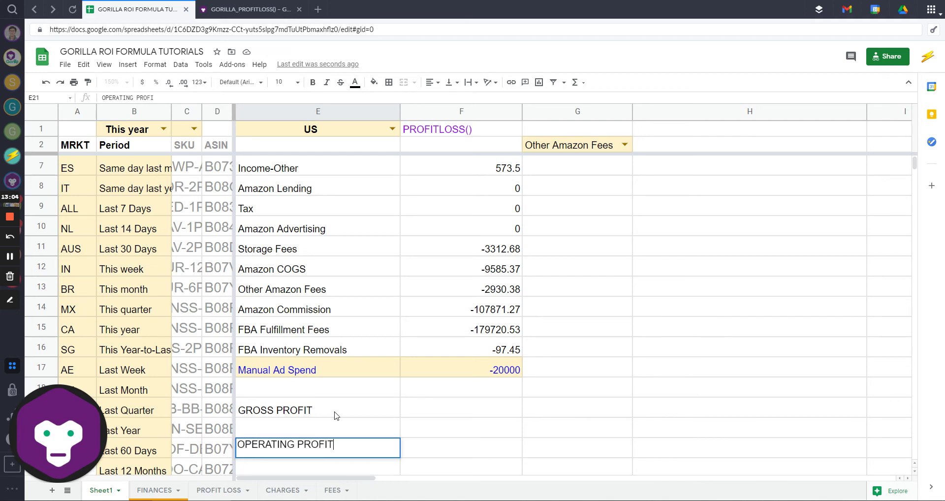
pyautogui.press('Return')
pyautogui.press('Up')
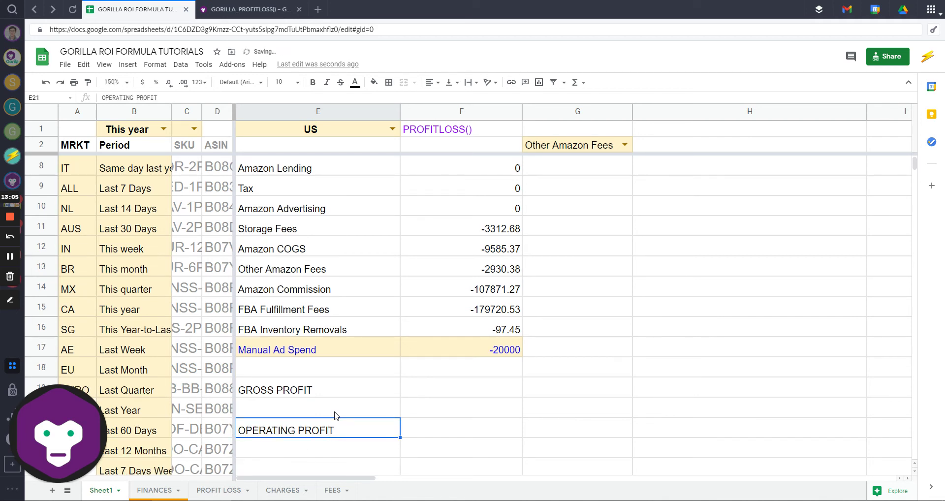
pyautogui.click(423, 415)
pyautogui.click(465, 433)
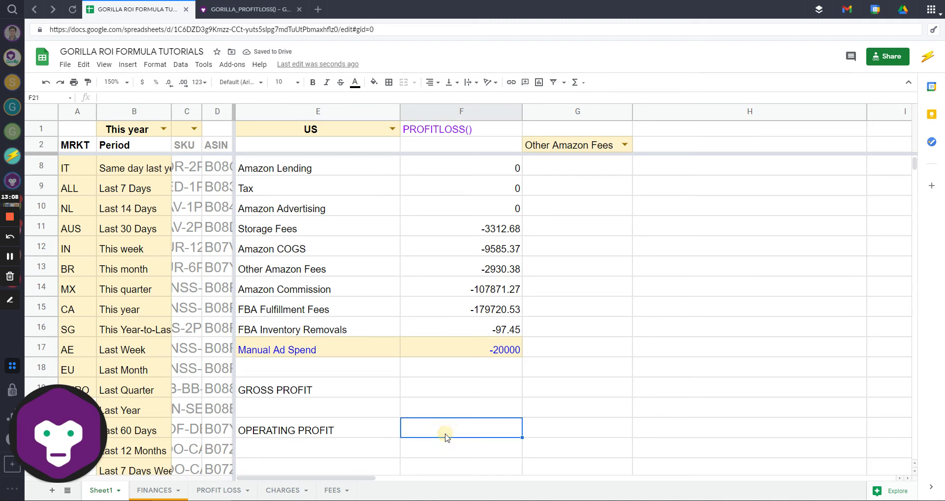
pyautogui.click(391, 431)
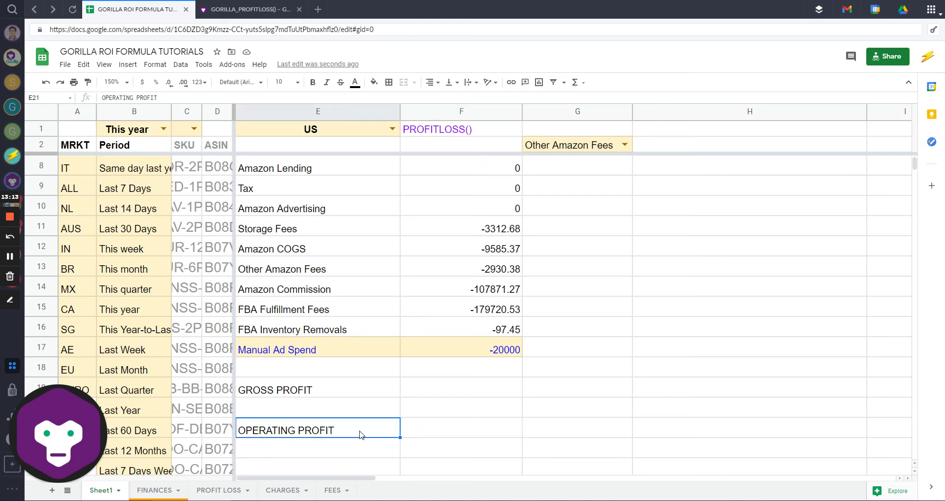
pyautogui.click(444, 427)
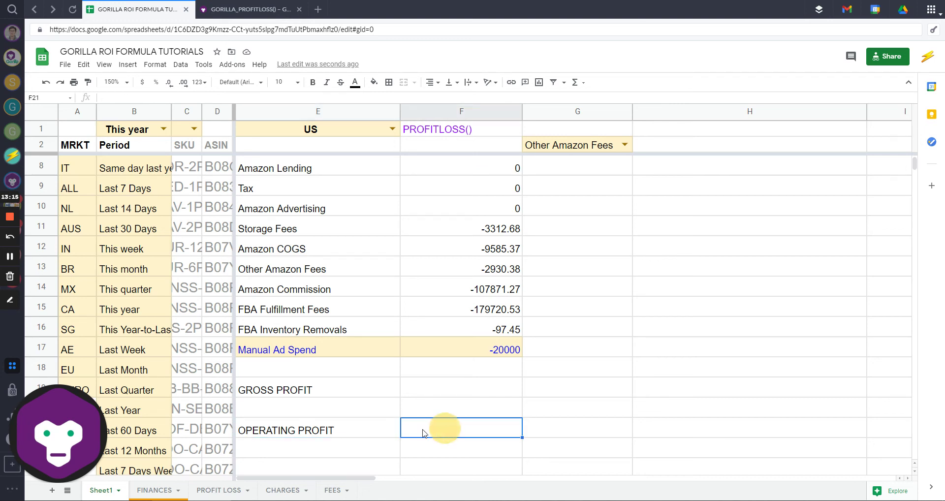
pyautogui.click(381, 431)
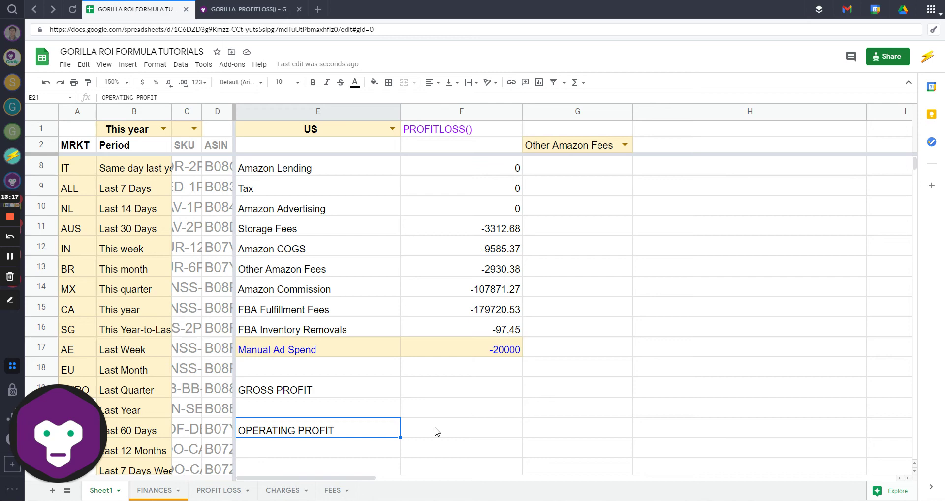
# Enter the formula =F3+F4+F5+F6+F7 in F19 to add up the rows from Sales through Income-Other.
pyautogui.click(470, 390)
pyautogui.write('=')
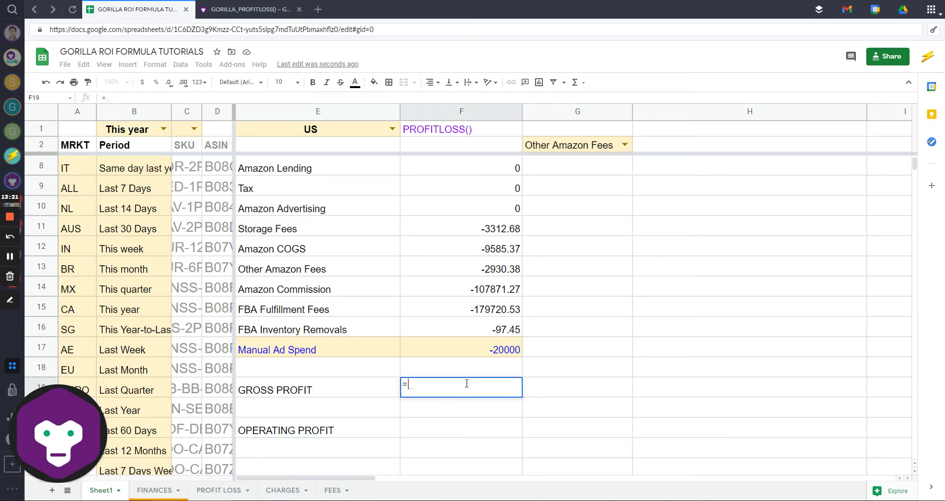
pyautogui.scroll(2, 653, 278)
pyautogui.click(475, 169)
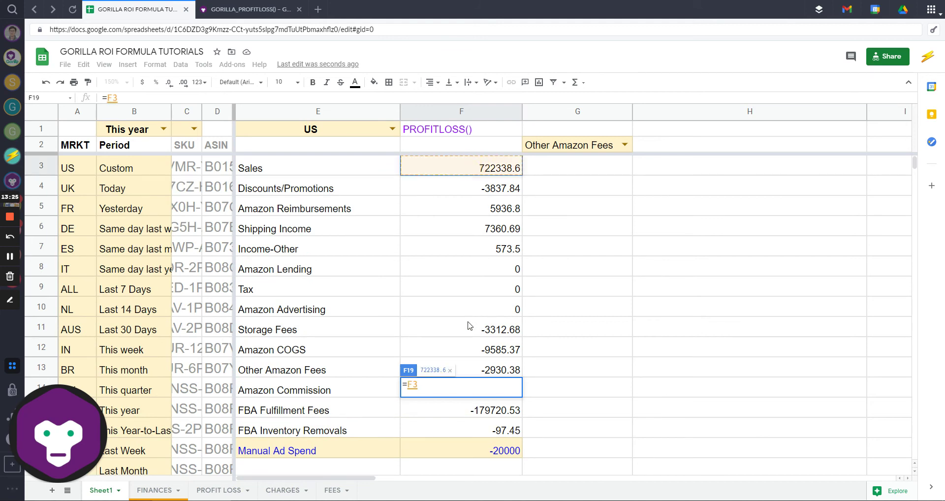
pyautogui.write('+')
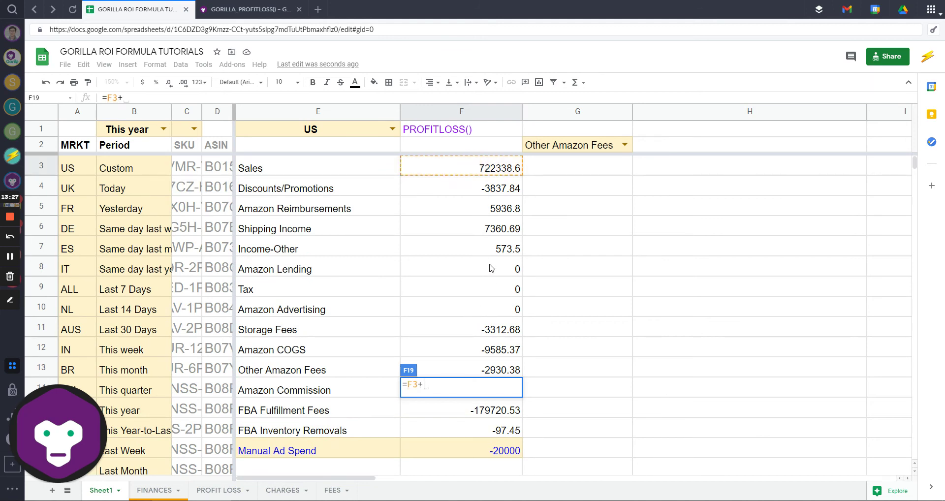
pyautogui.click(490, 192)
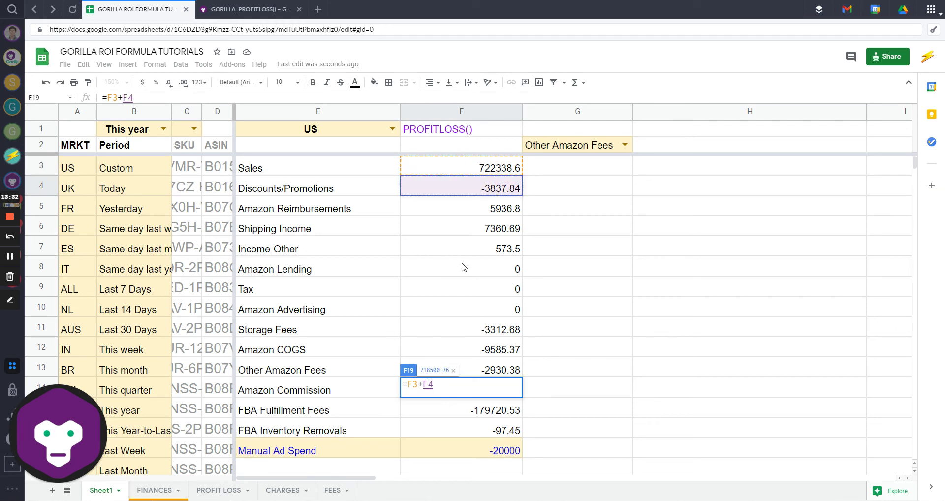
pyautogui.write('+')
pyautogui.click(467, 213)
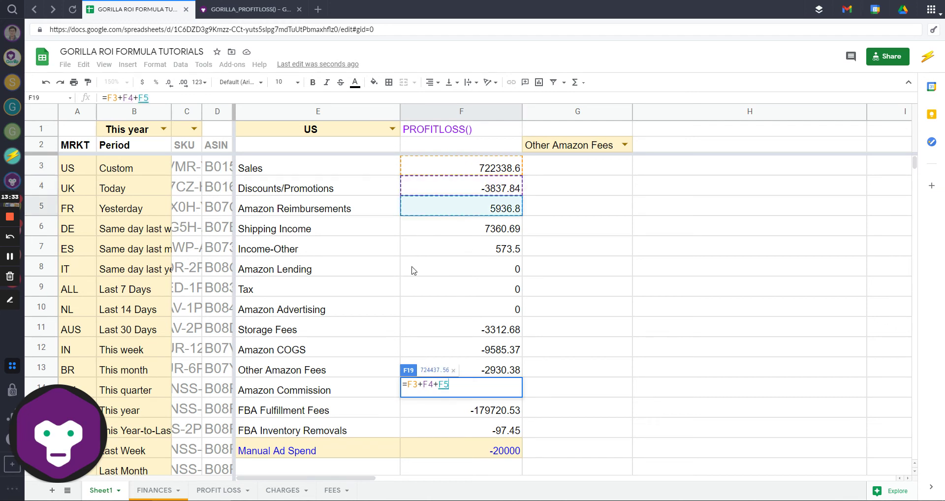
pyautogui.write('+')
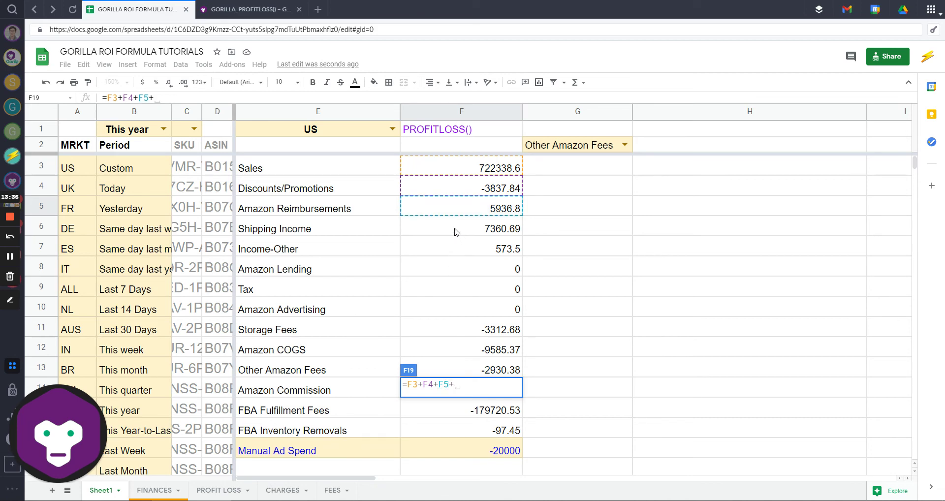
pyautogui.click(456, 231)
pyautogui.write('+')
pyautogui.click(458, 253)
pyautogui.scroll(-1, 413, 306)
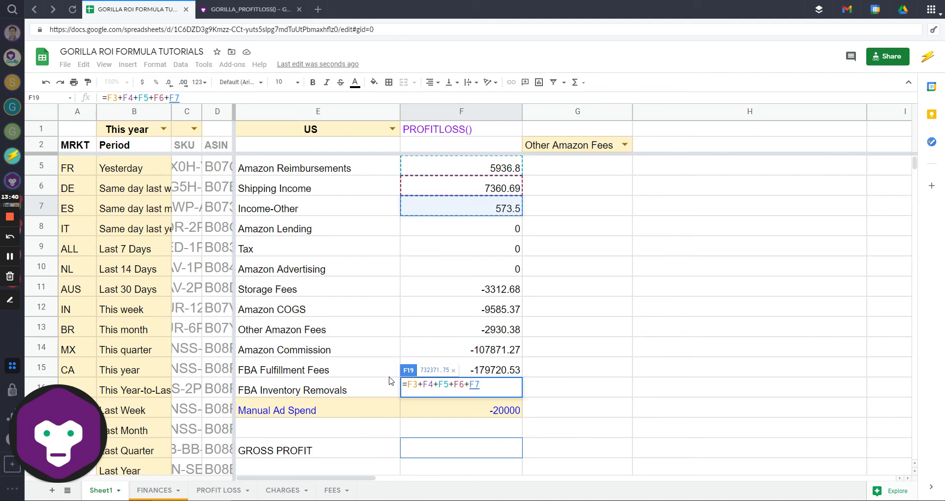
pyautogui.press('Return')
# Move the GROSS PROFIT label from E19 to E22, under OPERATING PROFIT.
pyautogui.scroll(2, 418, 405)
pyautogui.scroll(-4, 421, 406)
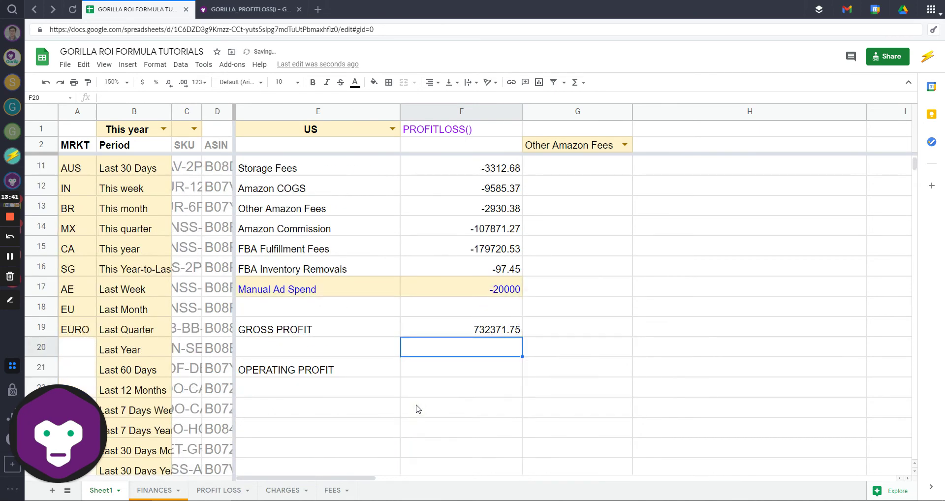
pyautogui.click(327, 336)
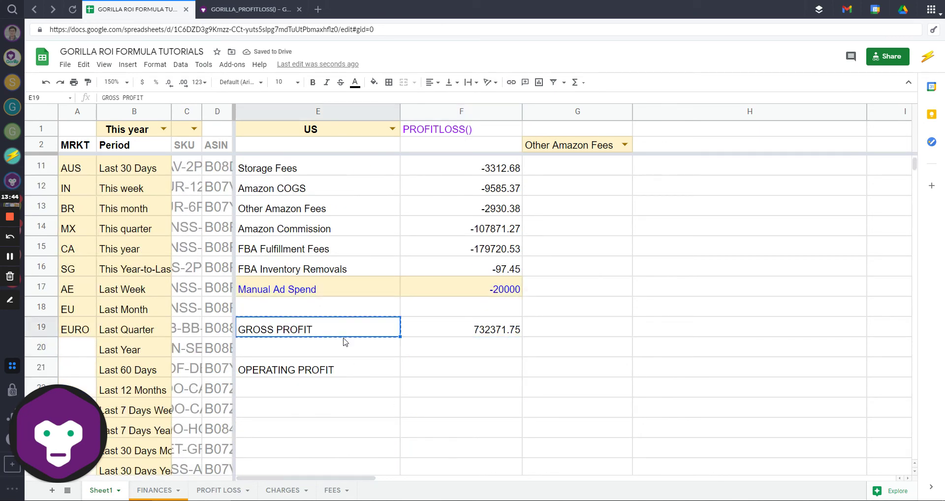
pyautogui.press('Down')
pyautogui.press('Down')
pyautogui.press('Down')
pyautogui.write('GROSS PROFIT')
# Enter the label "TOTAL INCOME" in E19, beside the sum of the income rows.
pyautogui.click(343, 338)
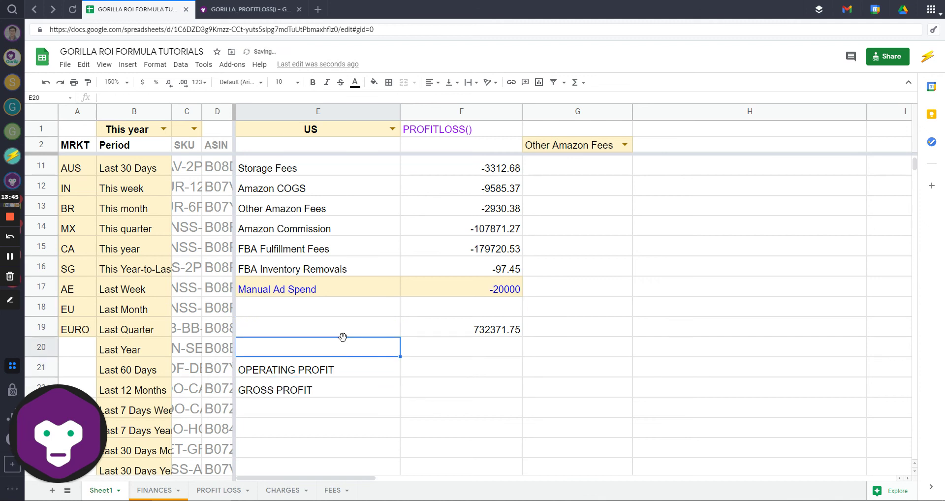
pyautogui.click(343, 336)
pyautogui.write('TOTAL INCOME')
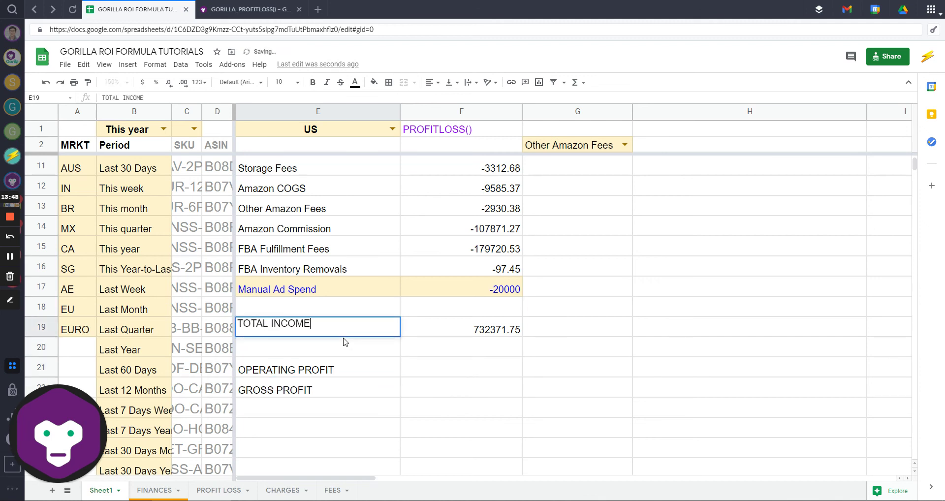
pyautogui.press('Return')
# Move the OPERATING PROFIT label from E21 to E24, below GROSS PROFIT.
pyautogui.press('Down')
pyautogui.press('Down')
pyautogui.press('Up')
pyautogui.hotkey('ctrl', 'x')
pyautogui.press('Down')
pyautogui.press('Down')
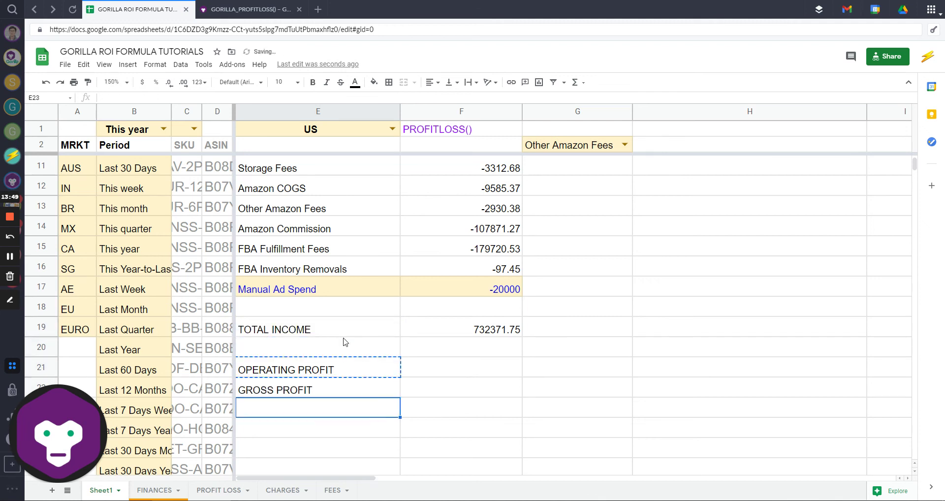
pyautogui.press('Down')
pyautogui.hotkey('ctrl', 'v')
# Enter the label "TOTAL EXPENSE" in E20, directly under TOTAL INCOME.
pyautogui.press('Up')
pyautogui.press('Up')
pyautogui.press('Up')
pyautogui.press('Up')
pyautogui.scroll(4, 360, 320)
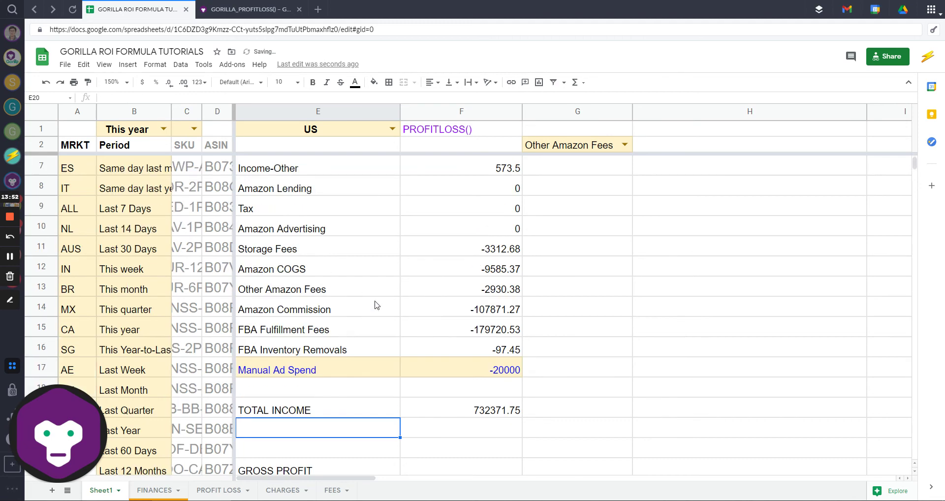
pyautogui.scroll(-2, 380, 318)
pyautogui.write('TOTA')
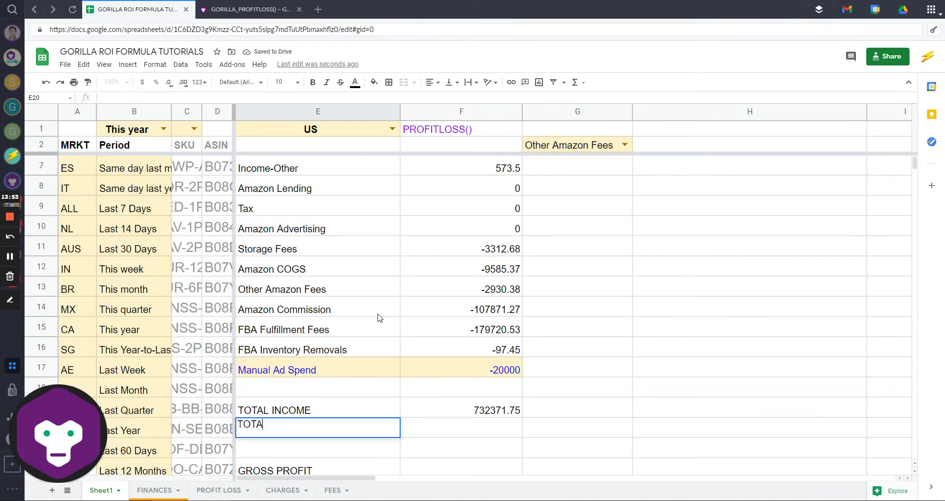
pyautogui.write('L EXPENSE')
pyautogui.press('Return')
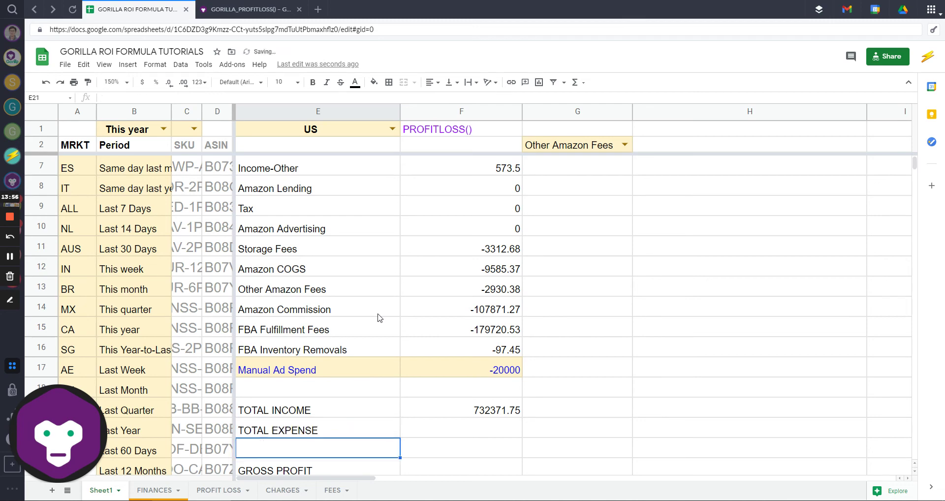
# Enter the formula =F10+F11+F12 in F20 to add up Amazon Advertising, Storage Fees and Amazon COGS.
pyautogui.press('Up')
pyautogui.press('Right')
pyautogui.write('=')
pyautogui.scroll(2, 404, 328)
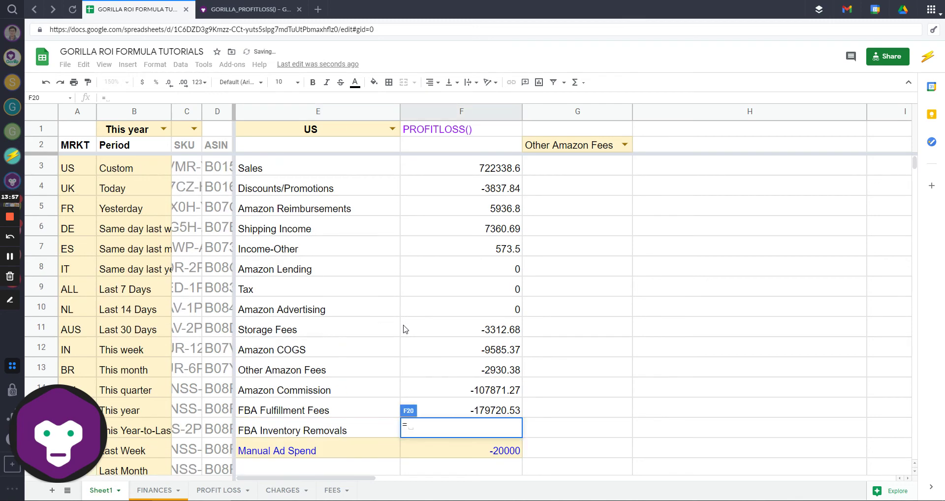
pyautogui.click(439, 309)
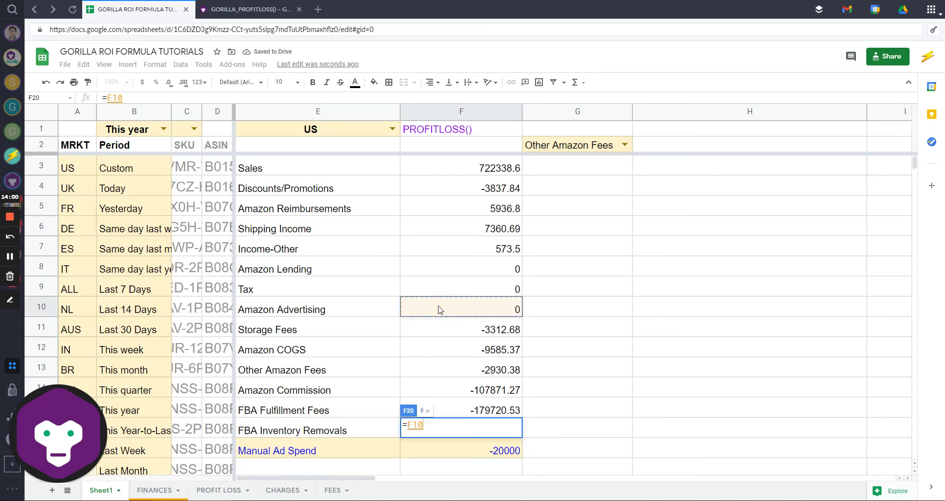
pyautogui.write('+')
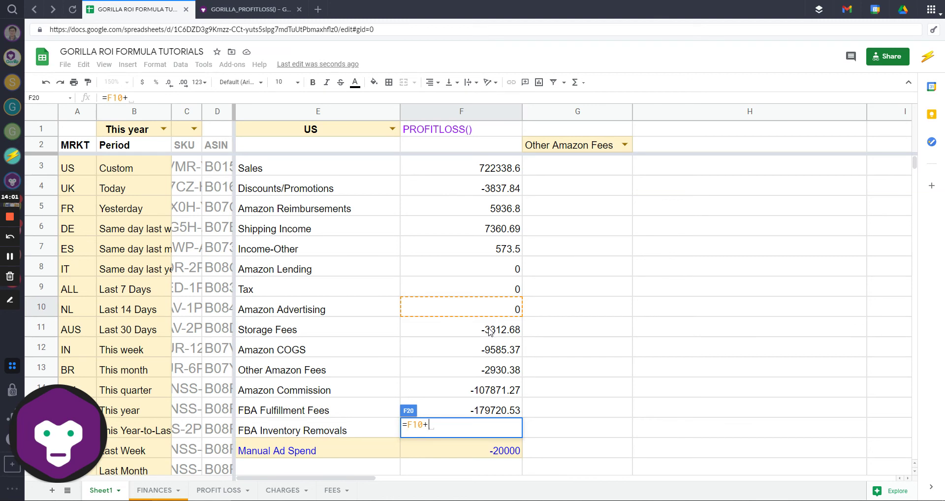
pyautogui.click(489, 331)
pyautogui.write('+')
pyautogui.click(492, 351)
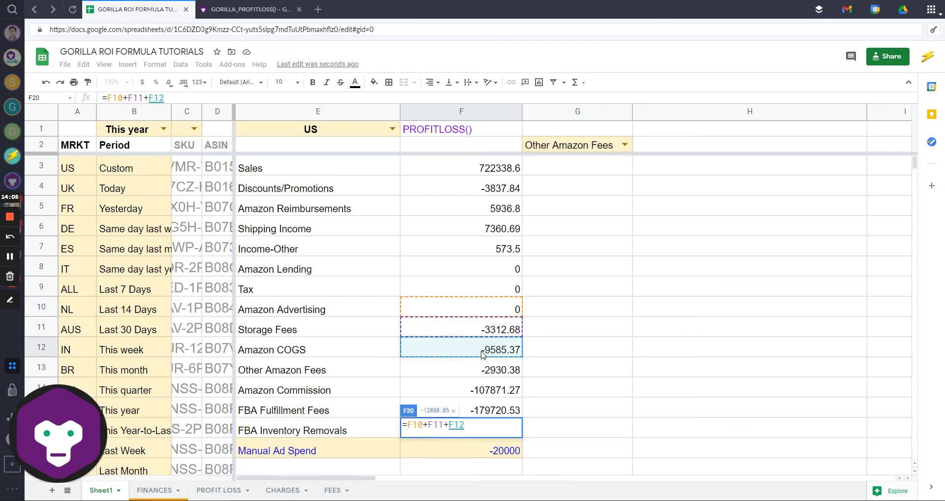
pyautogui.write('+')
pyautogui.click(487, 374)
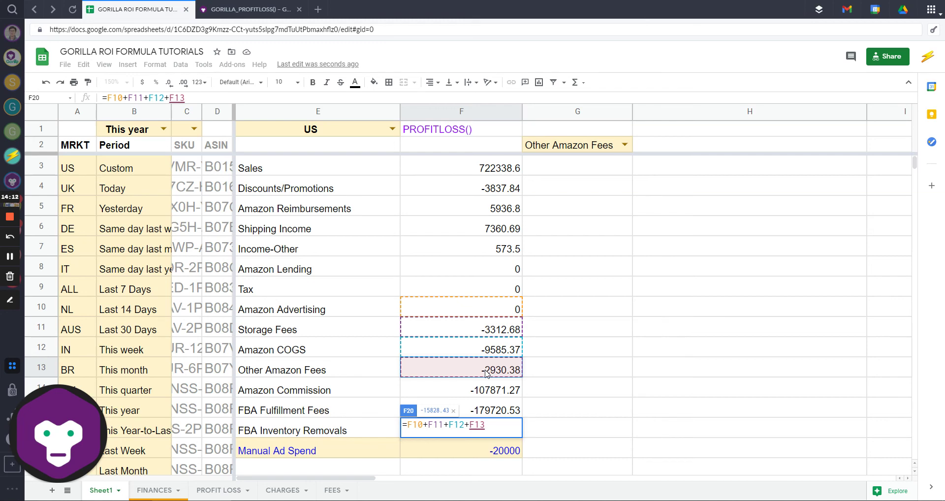
pyautogui.press('BackSpace')
pyautogui.press('BackSpace')
pyautogui.press('BackSpace')
pyautogui.press('BackSpace')
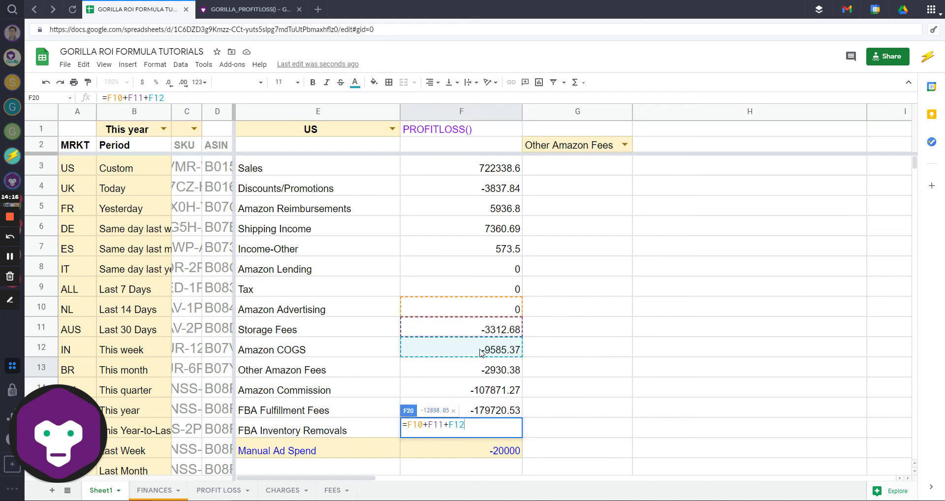
pyautogui.press('Return')
pyautogui.scroll(-2, 455, 371)
pyautogui.scroll(2, 374, 394)
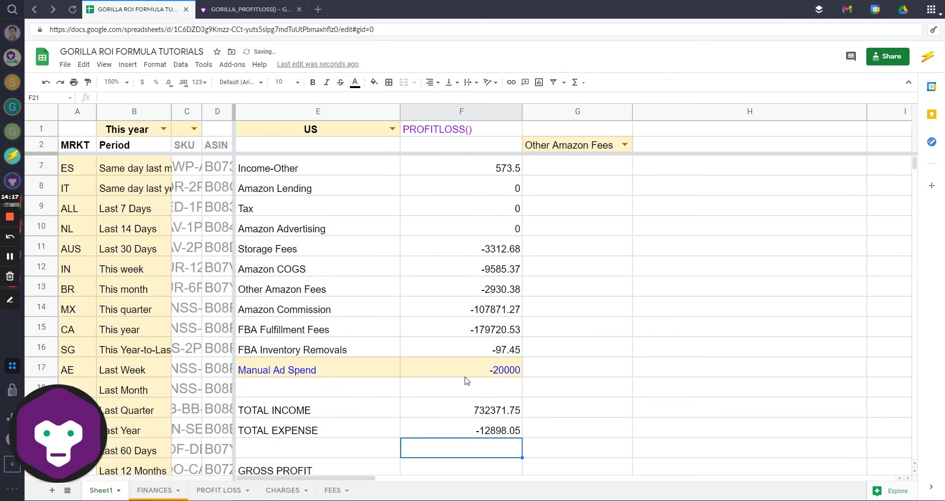
# Enter the formula =F19+F20 in F22 to calculate gross profit from total income and total expense.
pyautogui.scroll(-2, 466, 374)
pyautogui.press('Up')
pyautogui.click(422, 389)
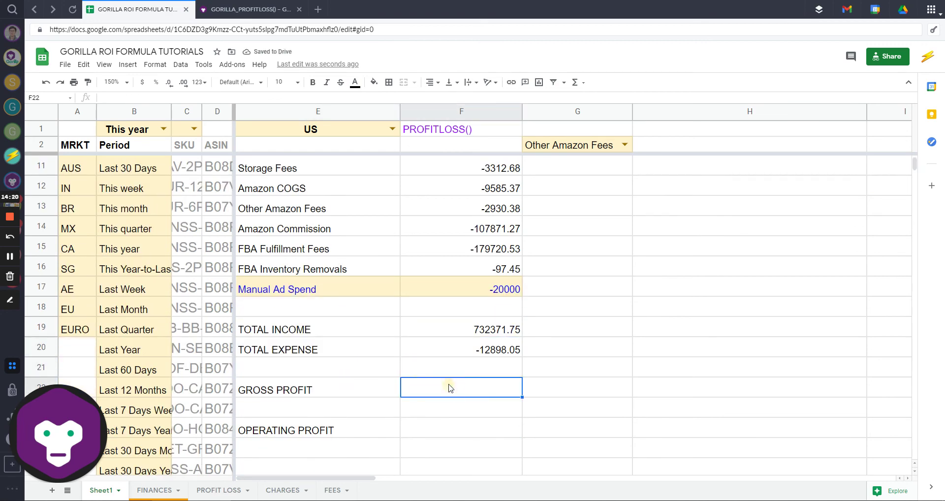
pyautogui.write('=')
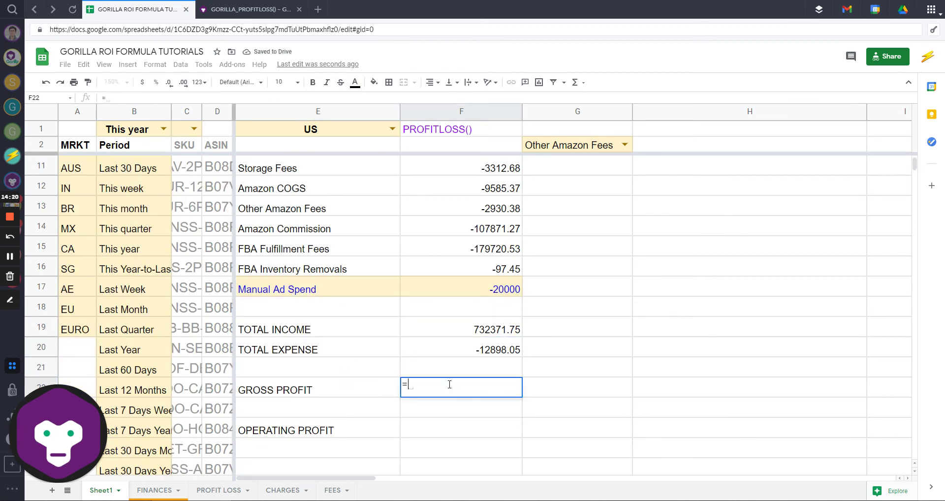
pyautogui.click(477, 332)
pyautogui.write('+')
pyautogui.click(479, 350)
pyautogui.press('Return')
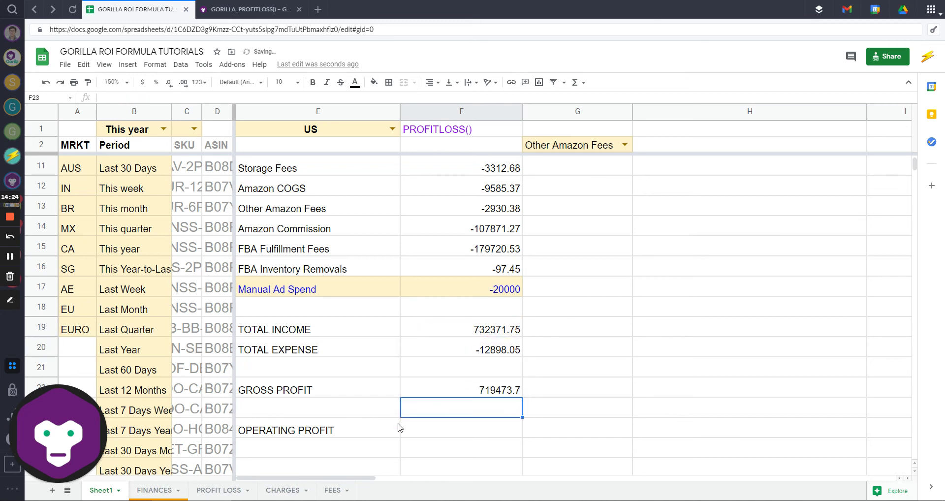
# Move the OPERATING PROFIT label down one row from E24 to E25.
pyautogui.click(453, 394)
pyautogui.press('Down')
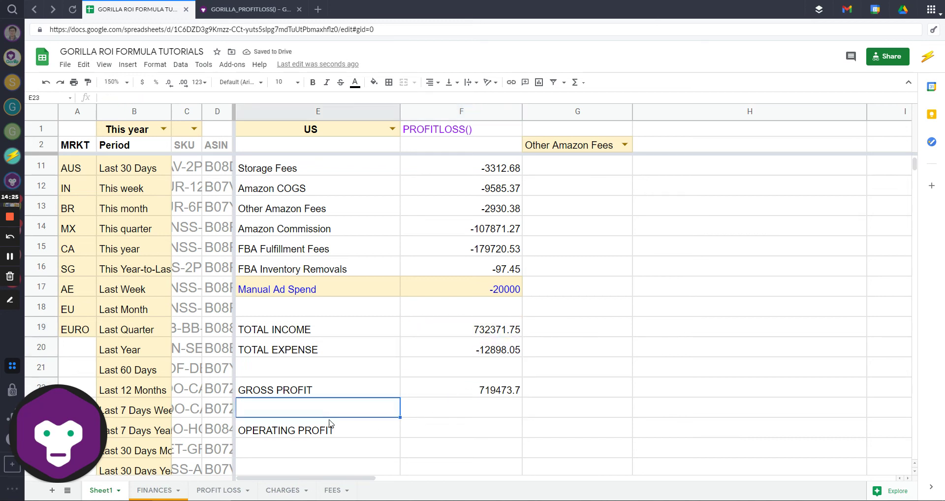
pyautogui.click(468, 433)
pyautogui.click(367, 435)
pyautogui.moveTo(360, 438); pyautogui.dragTo(359, 457)
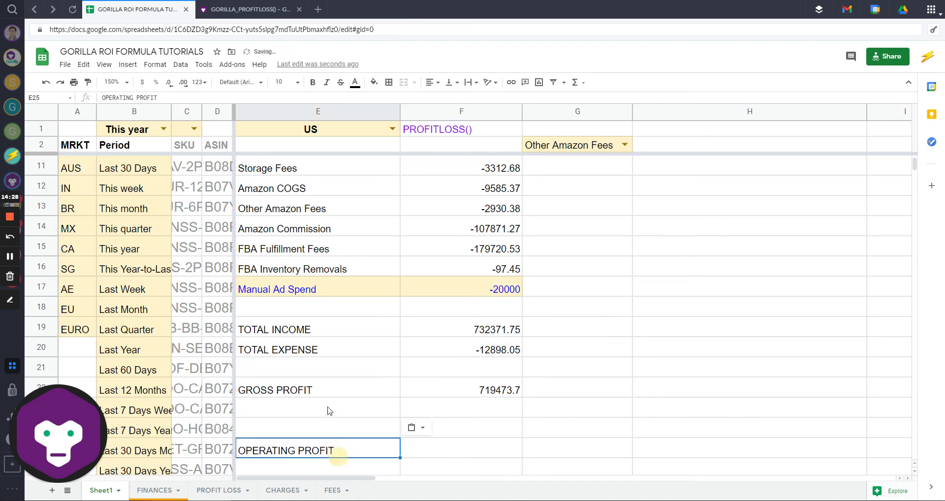
# Enter the label "Operating Expenses (AMZN)" in E23, directly under GROSS PROFIT.
pyautogui.click(329, 409)
pyautogui.write('O')
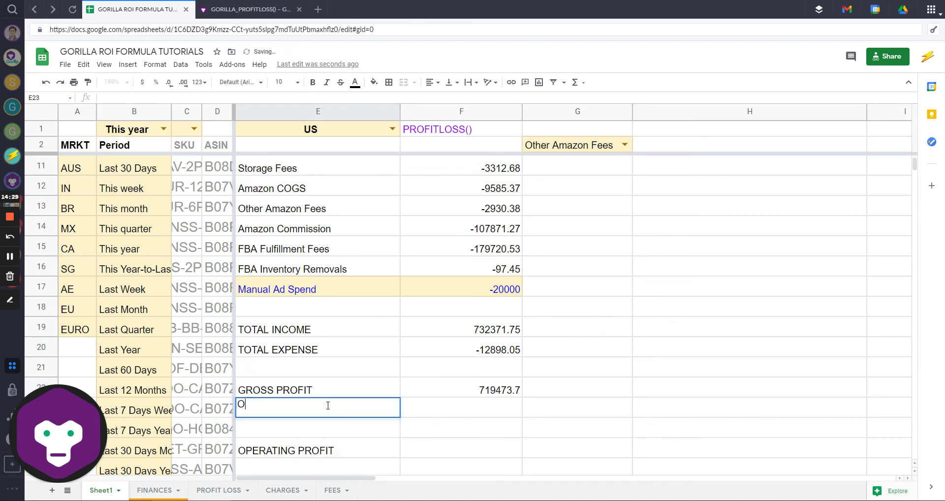
pyautogui.write('perating E')
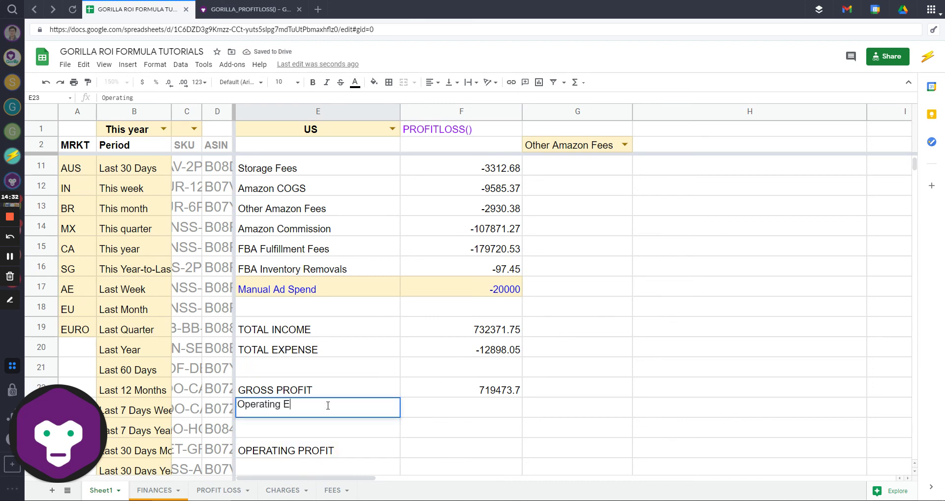
pyautogui.write('xpenses')
pyautogui.press('BackSpace')
pyautogui.write('es (AMZN')
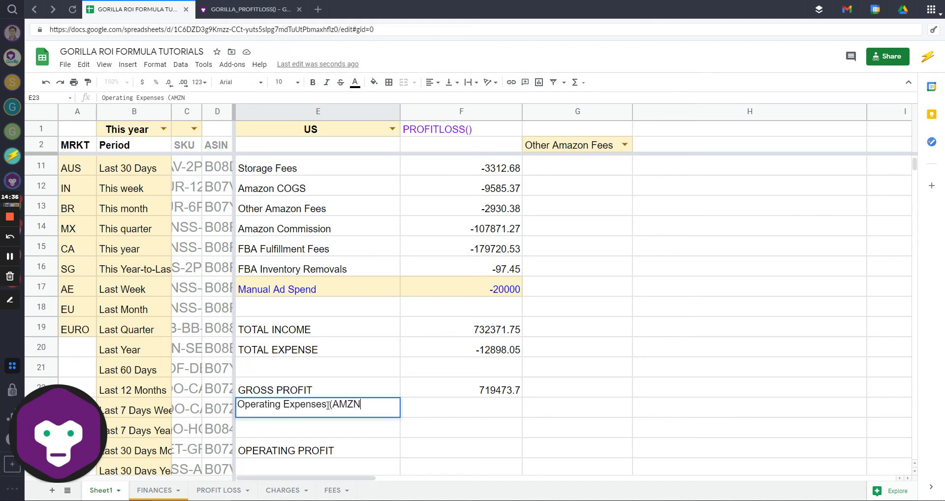
pyautogui.press('Tab')
# Enter the formula =F13+F14+F15+F16+F17 in F23 to add up the rows from Other Amazon Fees through Manual Ad Spend.
pyautogui.write('=')
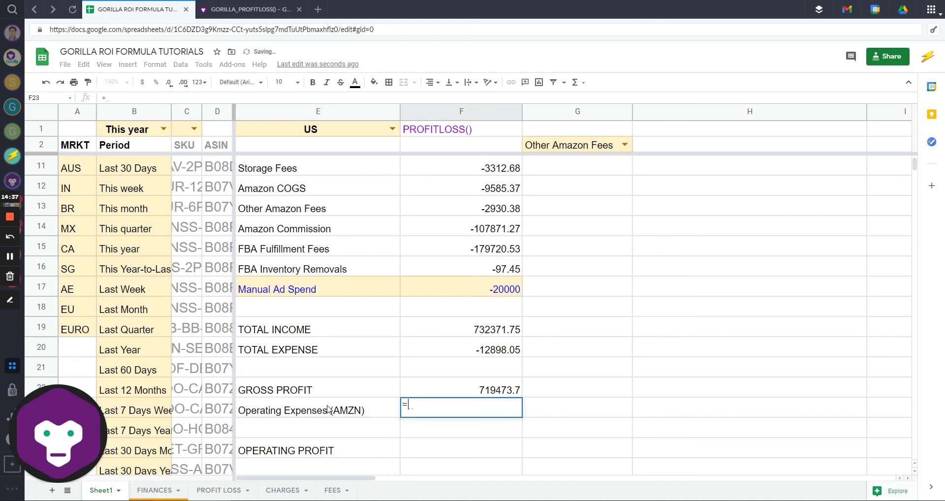
pyautogui.scroll(3, 367, 361)
pyautogui.scroll(-2, 480, 240)
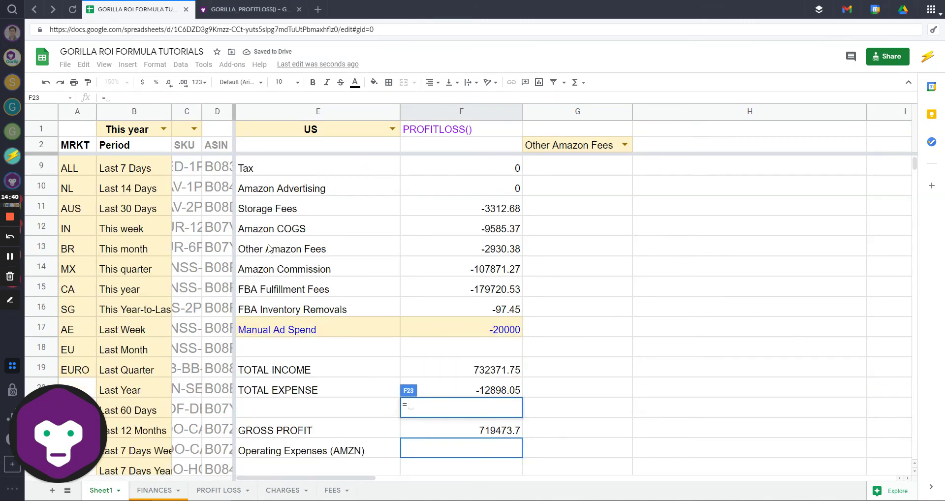
pyautogui.click(466, 250)
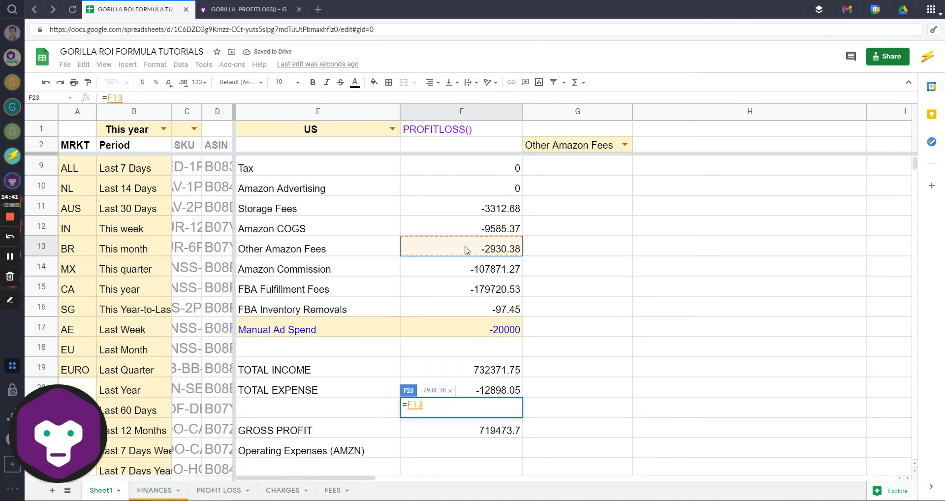
pyautogui.write('+')
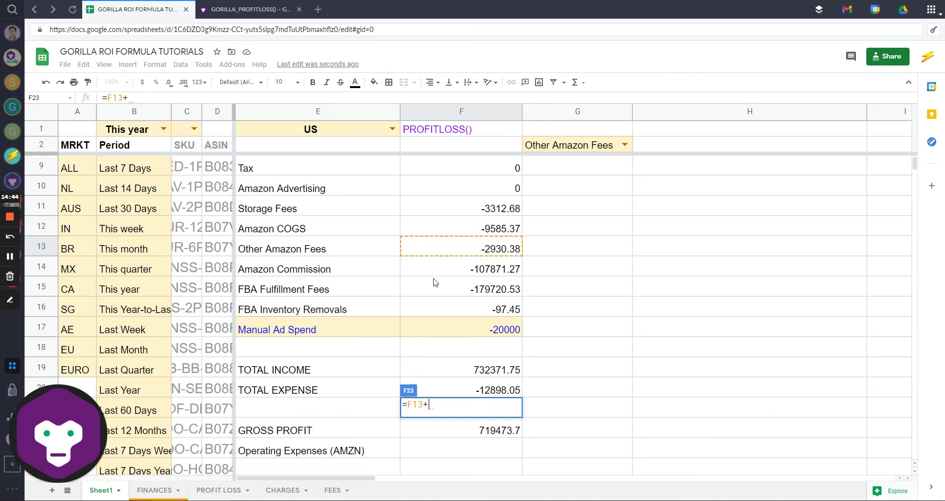
pyautogui.click(429, 266)
pyautogui.write('+')
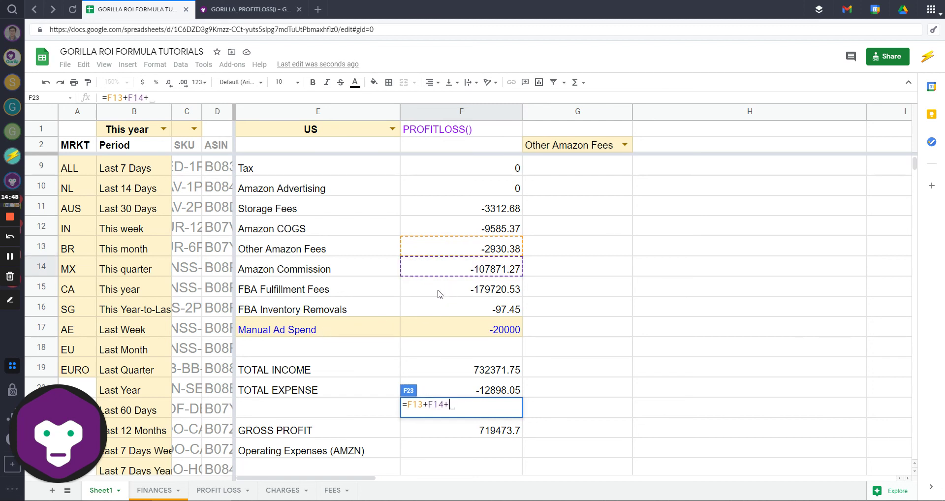
pyautogui.click(439, 292)
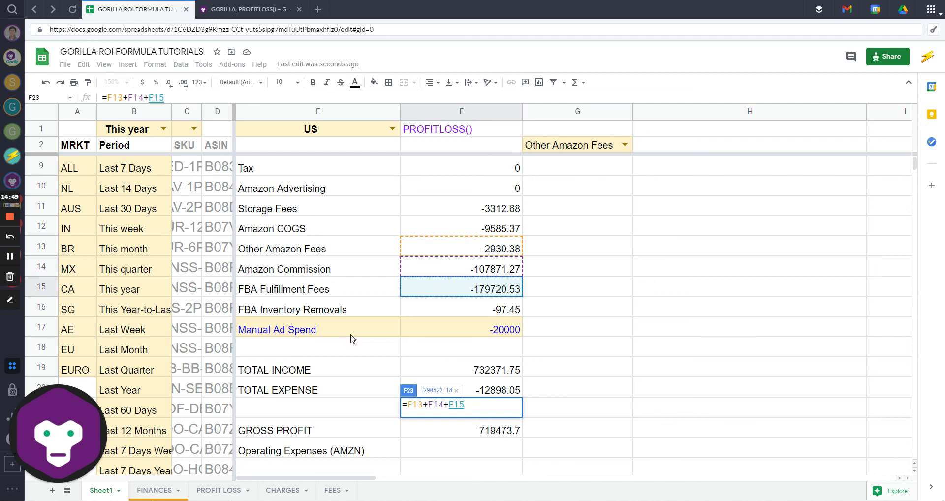
pyautogui.write('+')
pyautogui.click(437, 314)
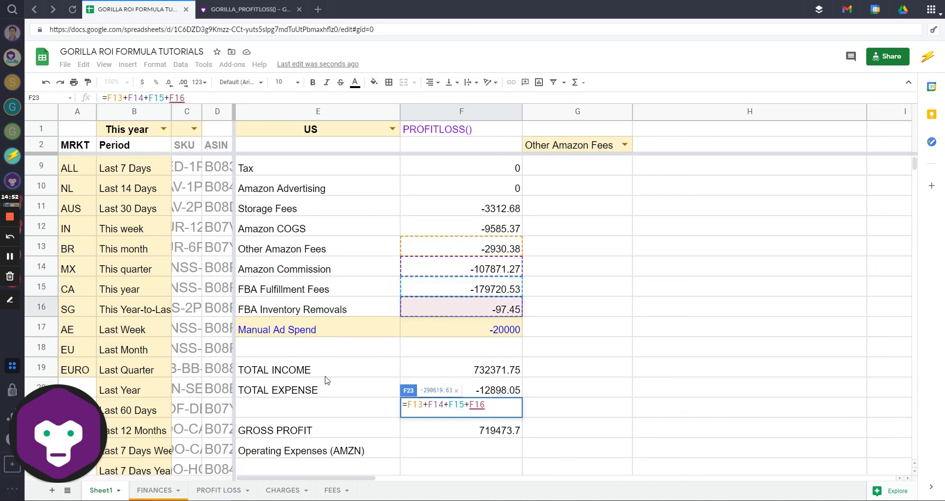
pyautogui.write('+')
pyautogui.click(448, 331)
pyautogui.press('Return')
# Enter the formula =F22+F23 in F25 to calculate operating profit from gross profit and operating expenses.
pyautogui.scroll(-3, 353, 363)
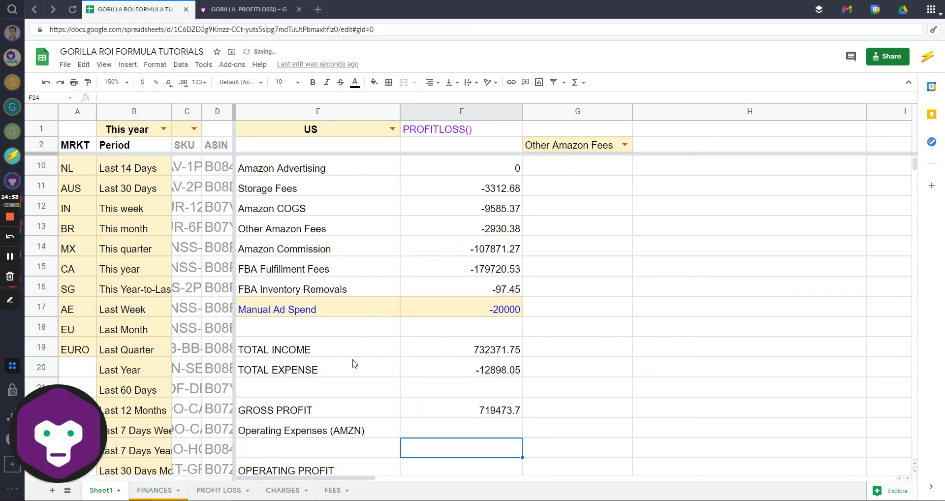
pyautogui.click(398, 352)
pyautogui.click(448, 350)
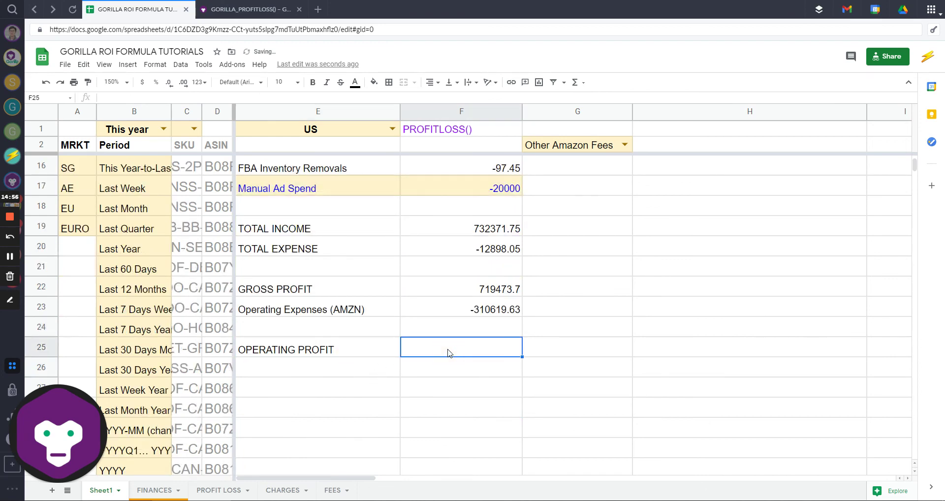
pyautogui.write('=')
pyautogui.click(502, 291)
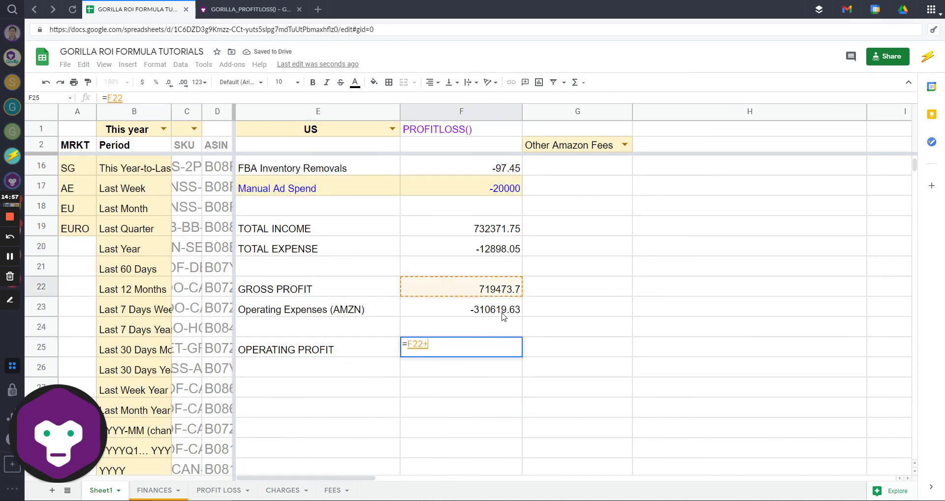
pyautogui.write('+')
pyautogui.click(498, 310)
pyautogui.write('+')
pyautogui.press('Return')
pyautogui.click(592, 297)
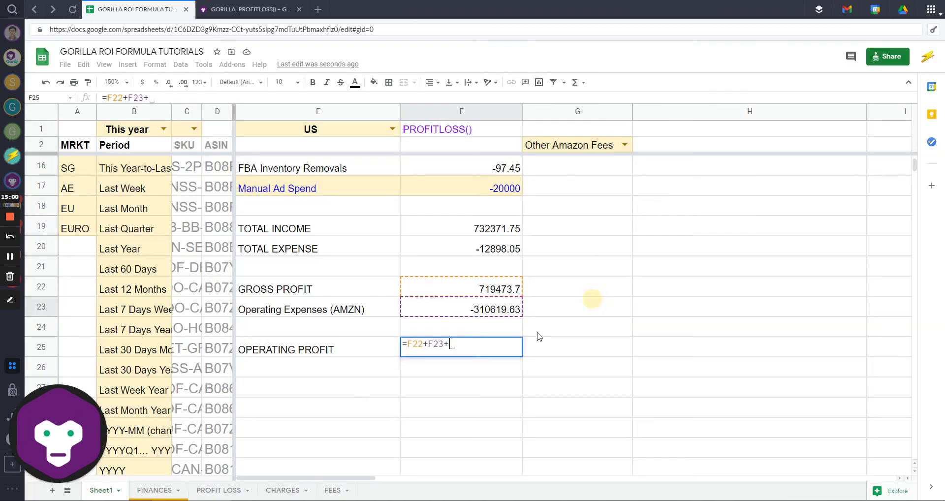
pyautogui.press('BackSpace')
pyautogui.press('Return')
# Check the operating profit formula in F25 and compare its result with the sum of E3:F17.
pyautogui.click(489, 339)
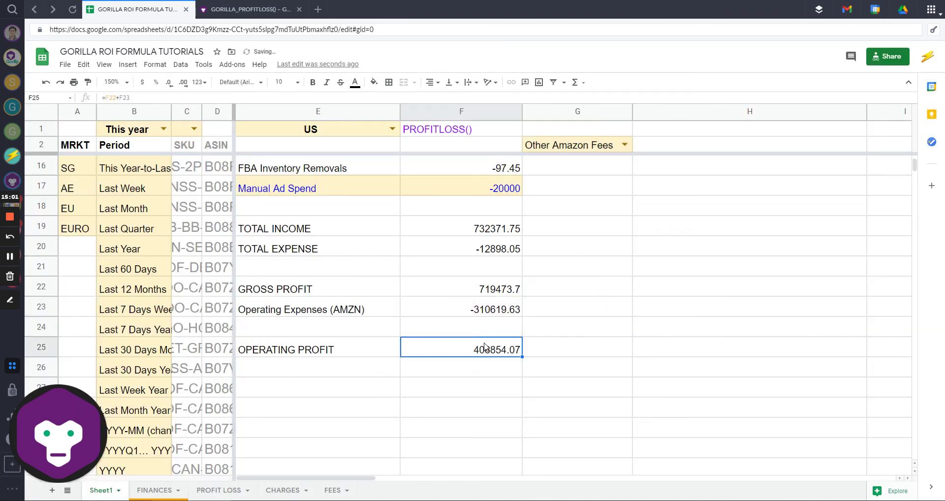
pyautogui.press('Return')
pyautogui.press('Escape')
pyautogui.scroll(5, 380, 349)
pyautogui.moveTo(287, 167); pyautogui.dragTo(498, 454)
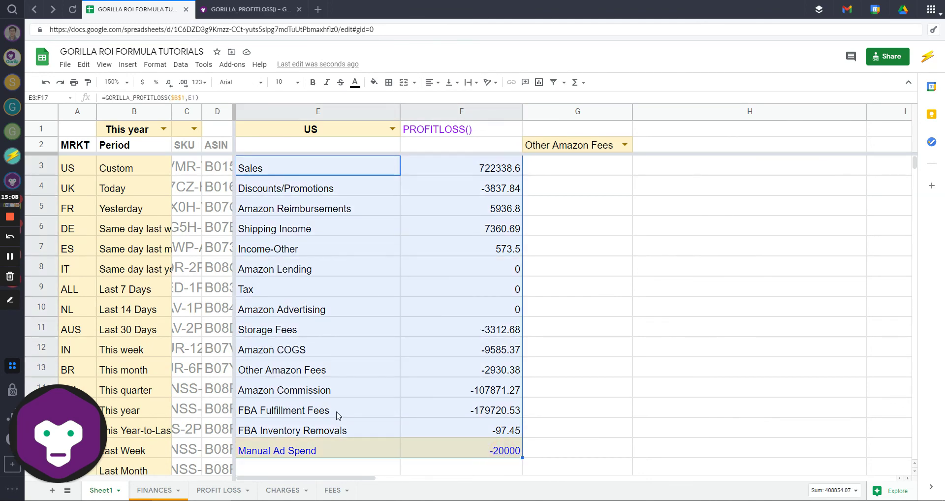
pyautogui.scroll(-3, 337, 415)
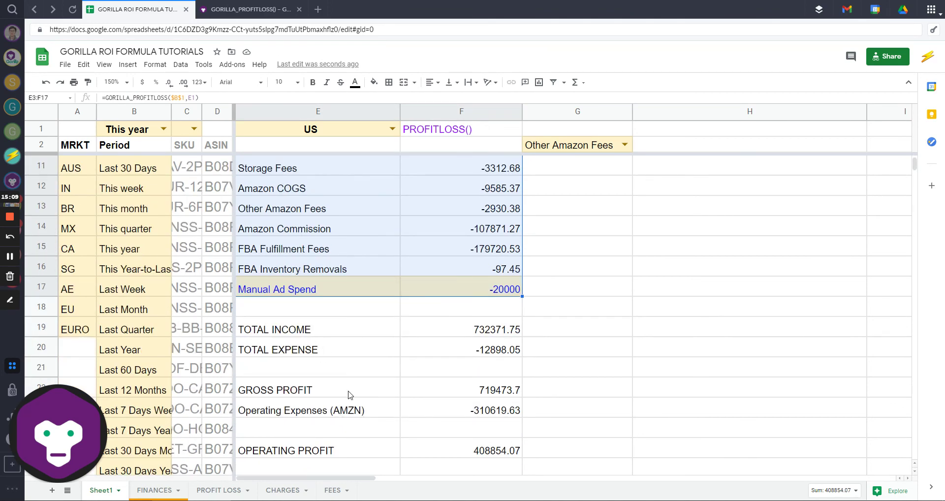
# Check the sums of the TOTAL INCOME and TOTAL EXPENSE rows and of the GROSS PROFIT and Operating Expenses rows against the summary.
pyautogui.scroll(-2, 349, 394)
pyautogui.click(338, 352)
pyautogui.moveTo(302, 212); pyautogui.dragTo(487, 236)
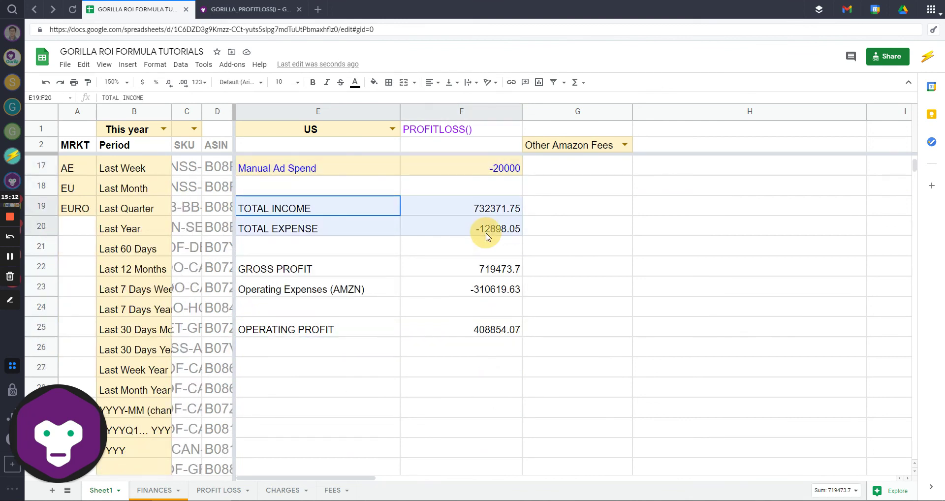
pyautogui.moveTo(305, 270); pyautogui.dragTo(485, 288)
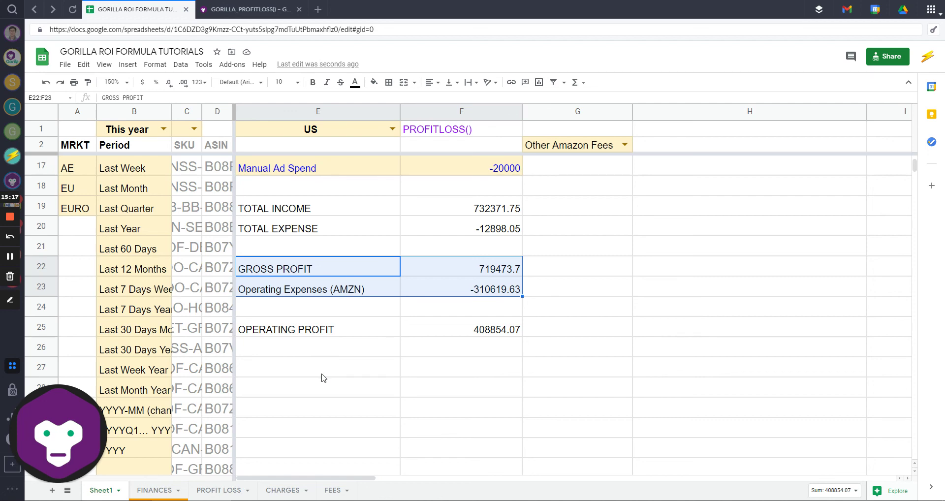
pyautogui.scroll(2, 323, 378)
pyautogui.scroll(2, 411, 348)
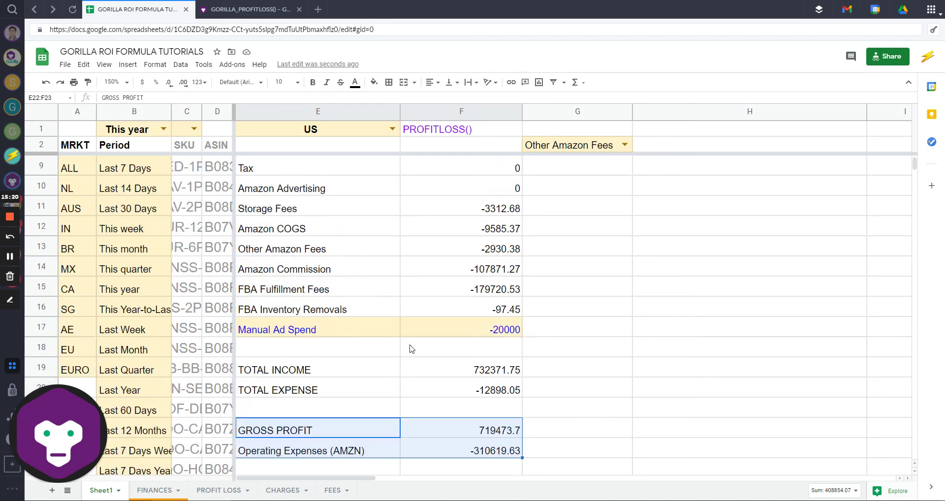
# Review the summary formulas in F19, F22 and F23 and the OPERATING PROFIT row.
pyautogui.scroll(-2, 396, 348)
pyautogui.click(317, 291)
pyautogui.click(433, 298)
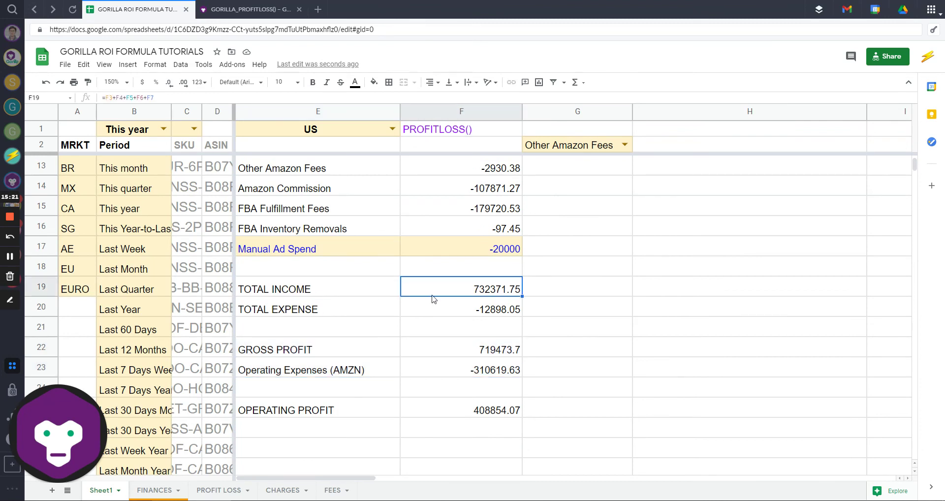
pyautogui.click(386, 354)
pyautogui.click(439, 350)
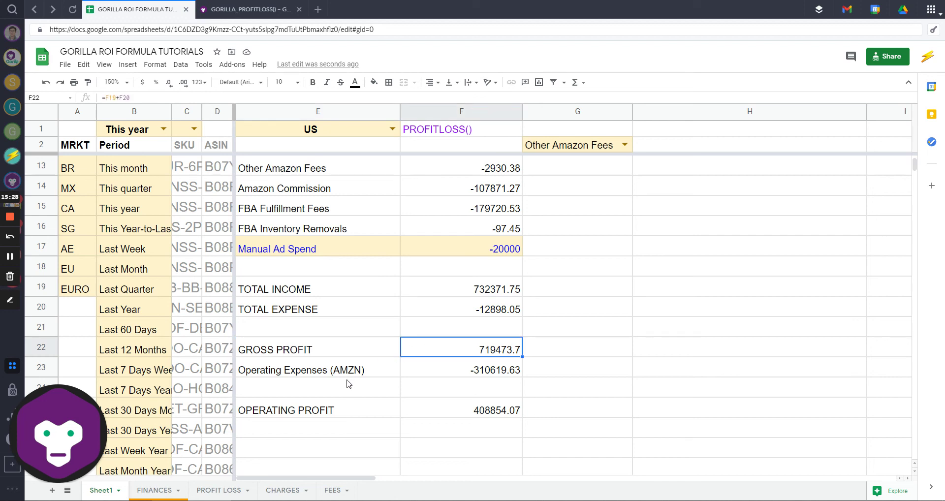
pyautogui.click(457, 368)
pyautogui.moveTo(379, 410); pyautogui.dragTo(445, 411)
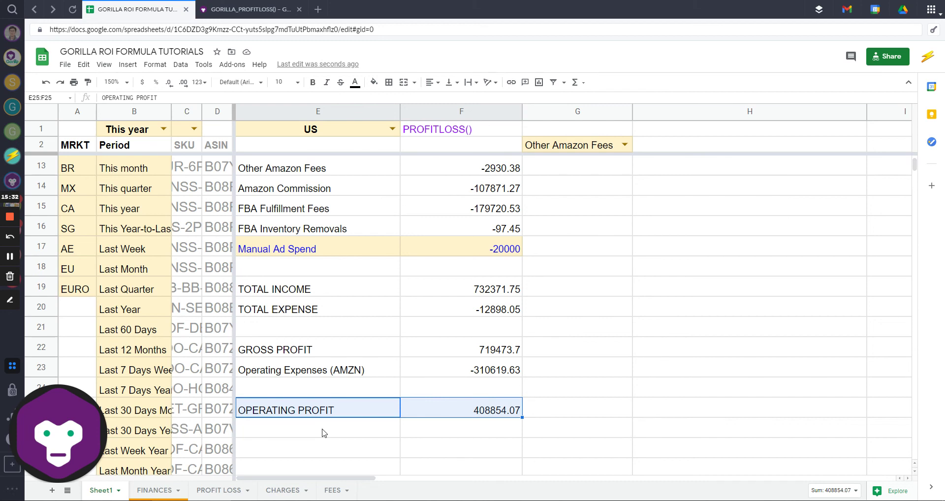
# Switch the reporting period in B1 to This quarter, followed by Last Quarter, to recalculate the profit and loss summary.
pyautogui.click(163, 130)
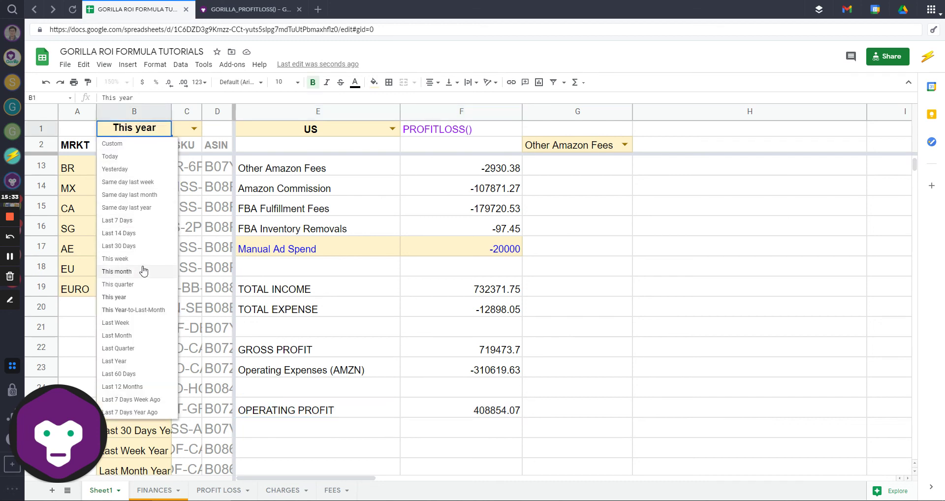
pyautogui.click(129, 284)
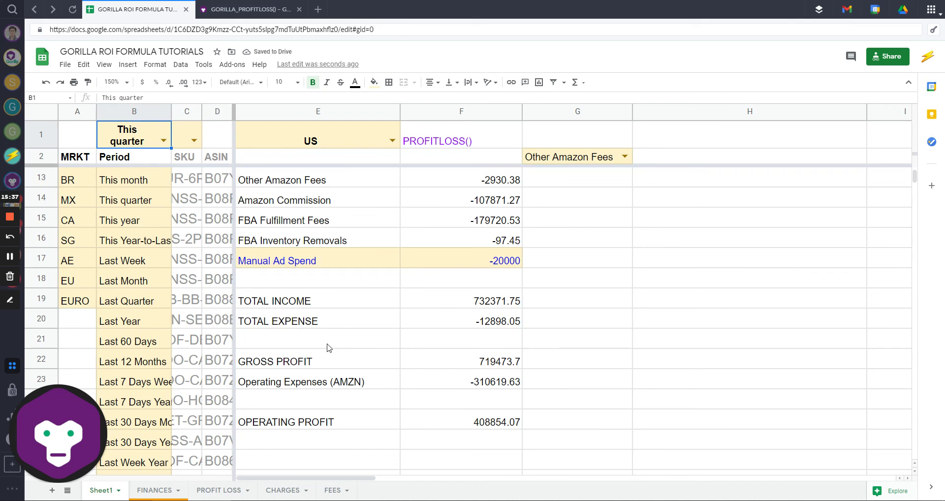
pyautogui.click(163, 140)
pyautogui.click(150, 360)
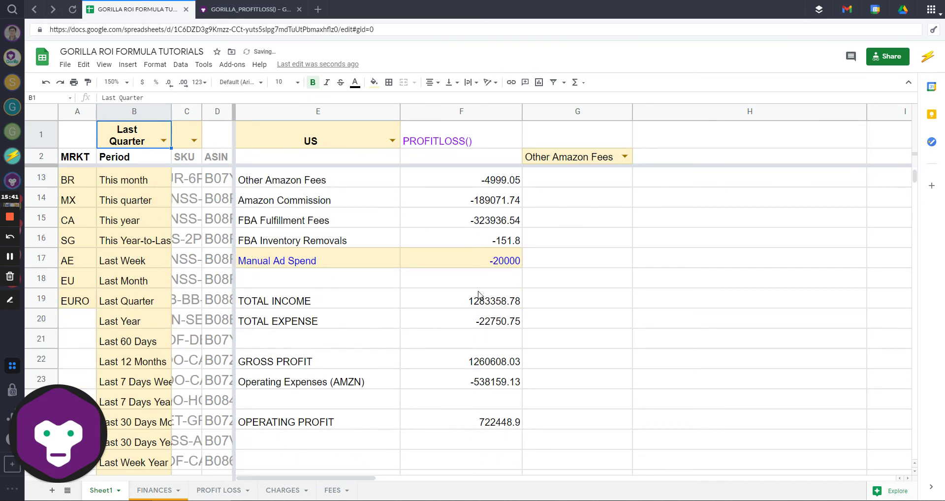
# Examine the Manual Ad Spend and OPERATING PROFIT rows and the operating expenses formula in F23 for the selected period.
pyautogui.moveTo(335, 257); pyautogui.dragTo(440, 263)
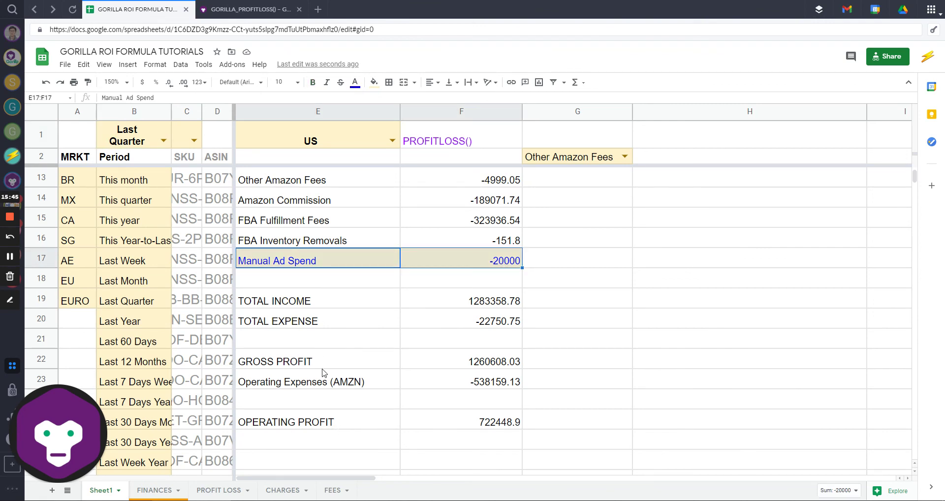
pyautogui.moveTo(298, 425); pyautogui.dragTo(485, 422)
pyautogui.click(421, 392)
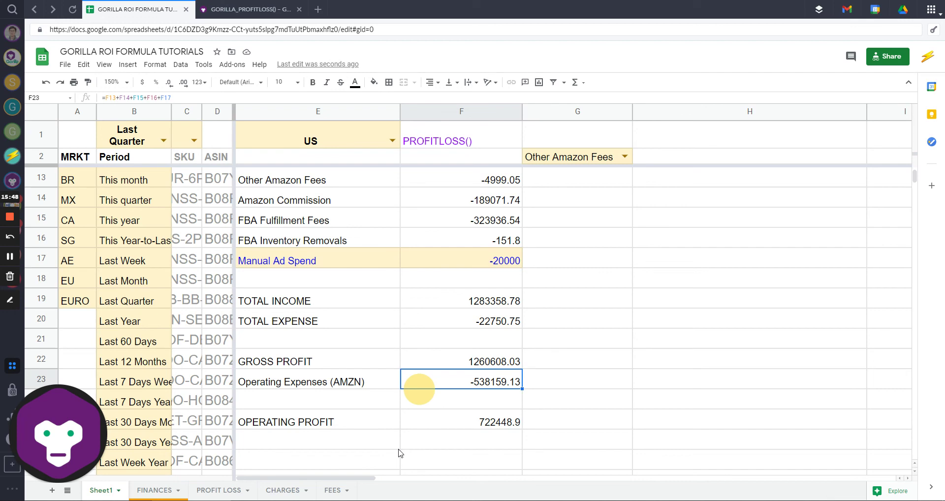
# Inspect the GORILLA_PROFITLOSS formula in E3 and its references to B1 and E1 without changing it.
pyautogui.scroll(1, 461, 437)
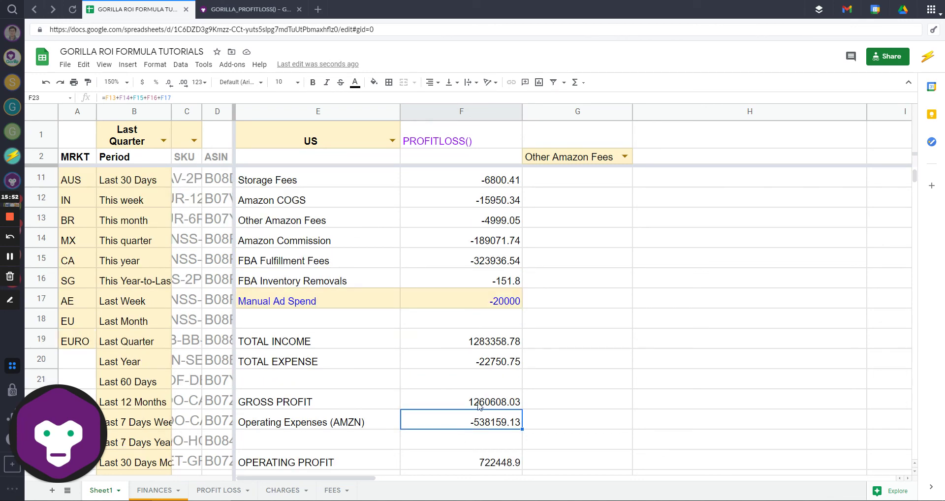
pyautogui.scroll(4, 480, 406)
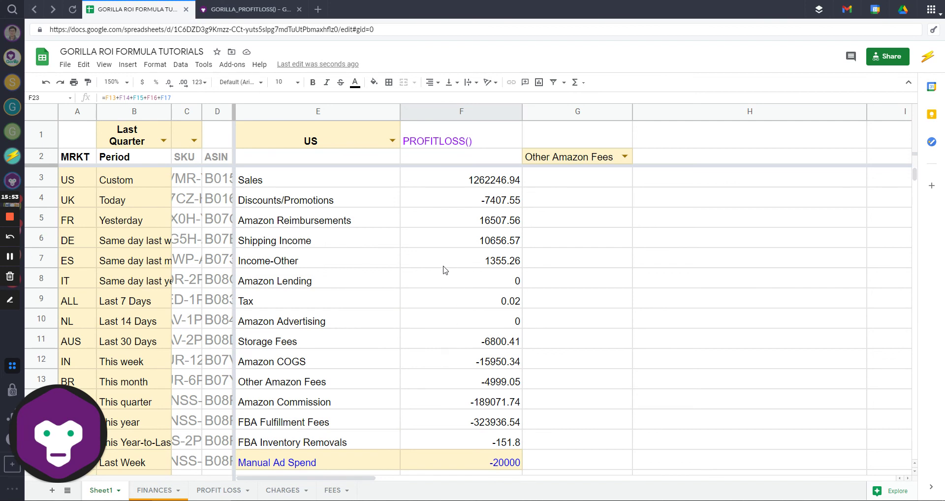
pyautogui.click(324, 186)
pyautogui.press('Return')
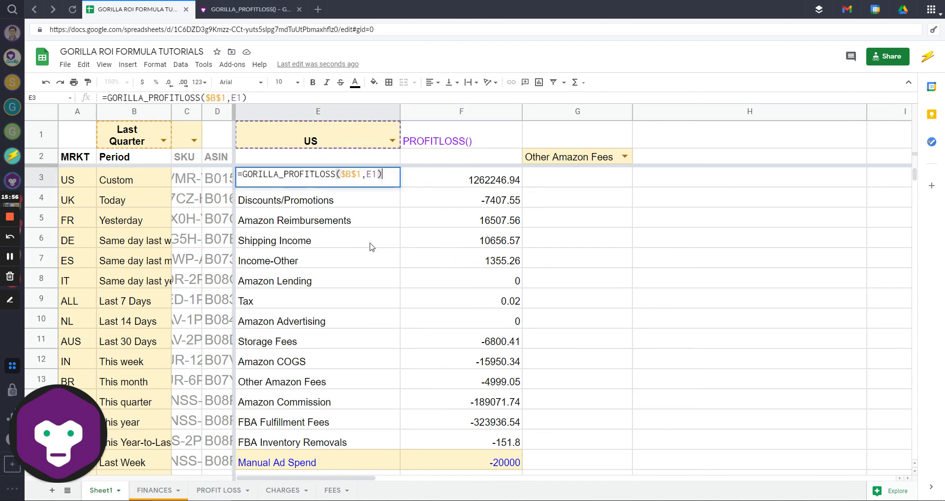
pyautogui.press('Escape')
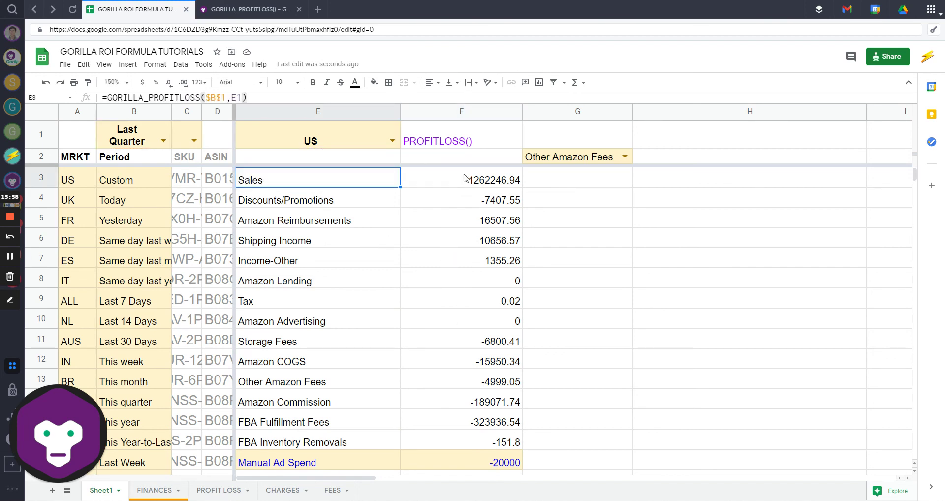